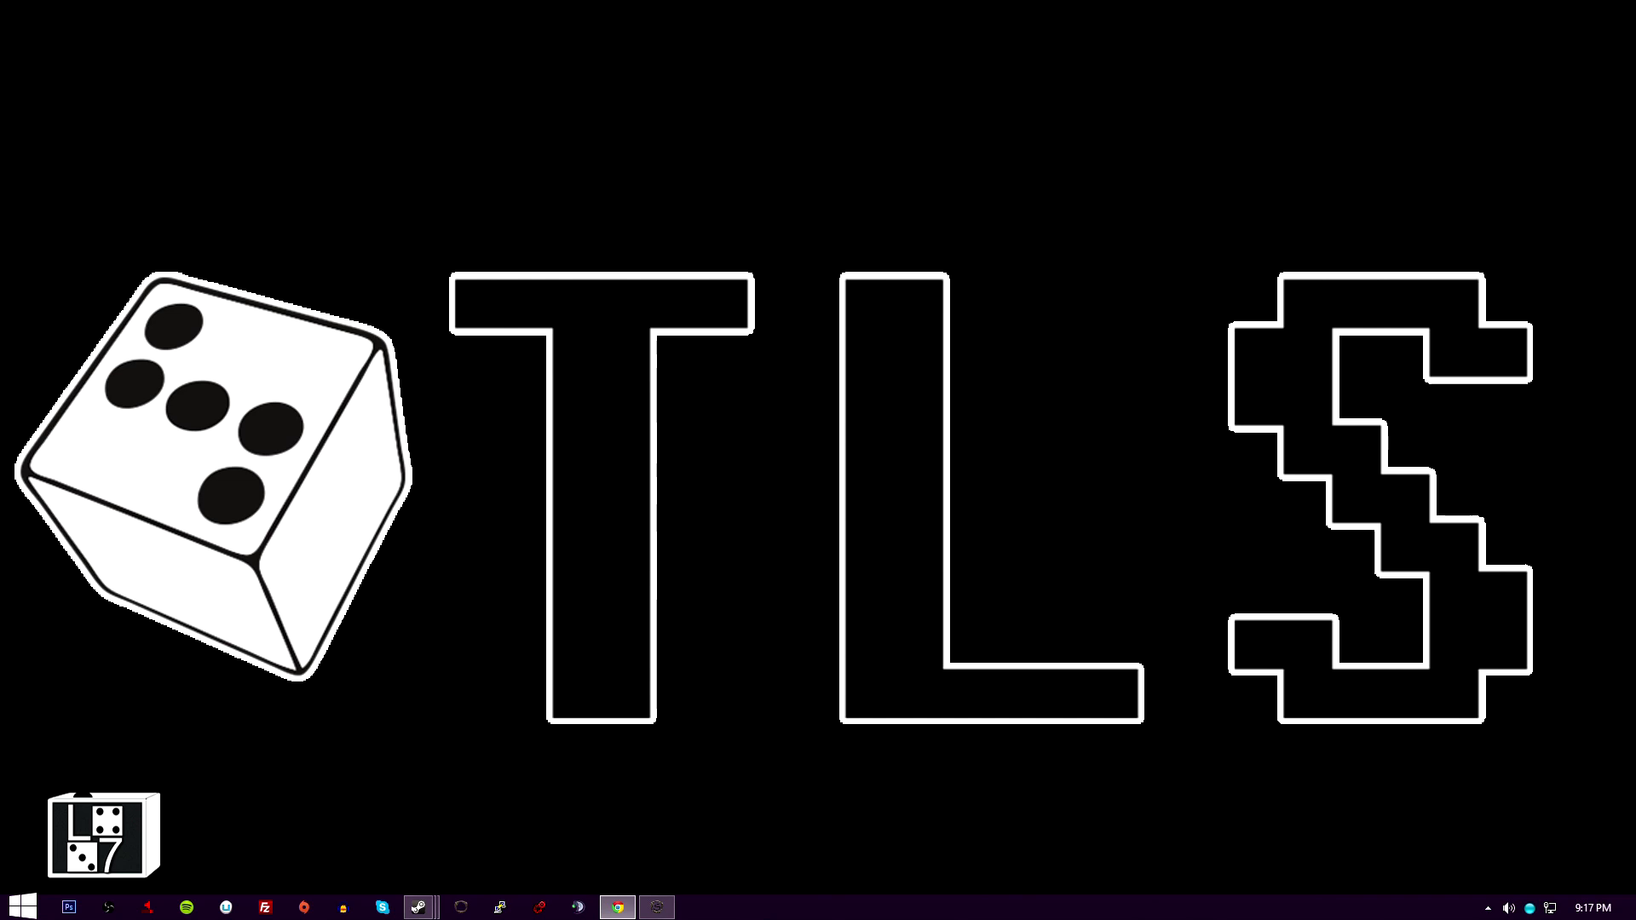
Step: Restore the Stream Donations Chrome window and snap it to the right side of the screen
left_click(618, 908)
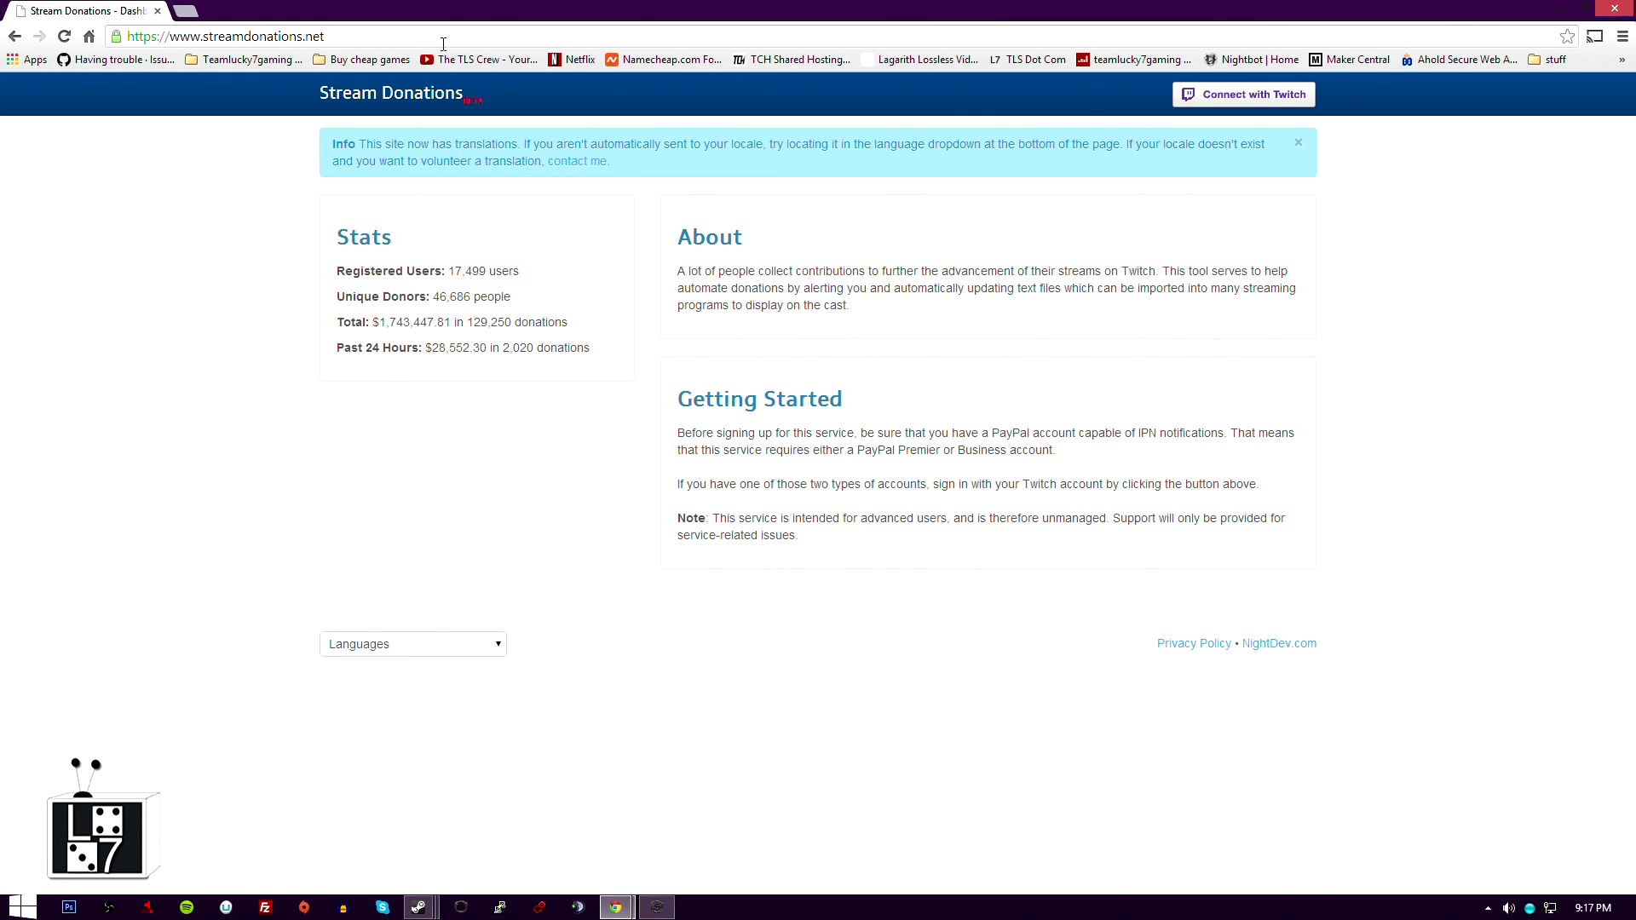
key("super+shift+Right")
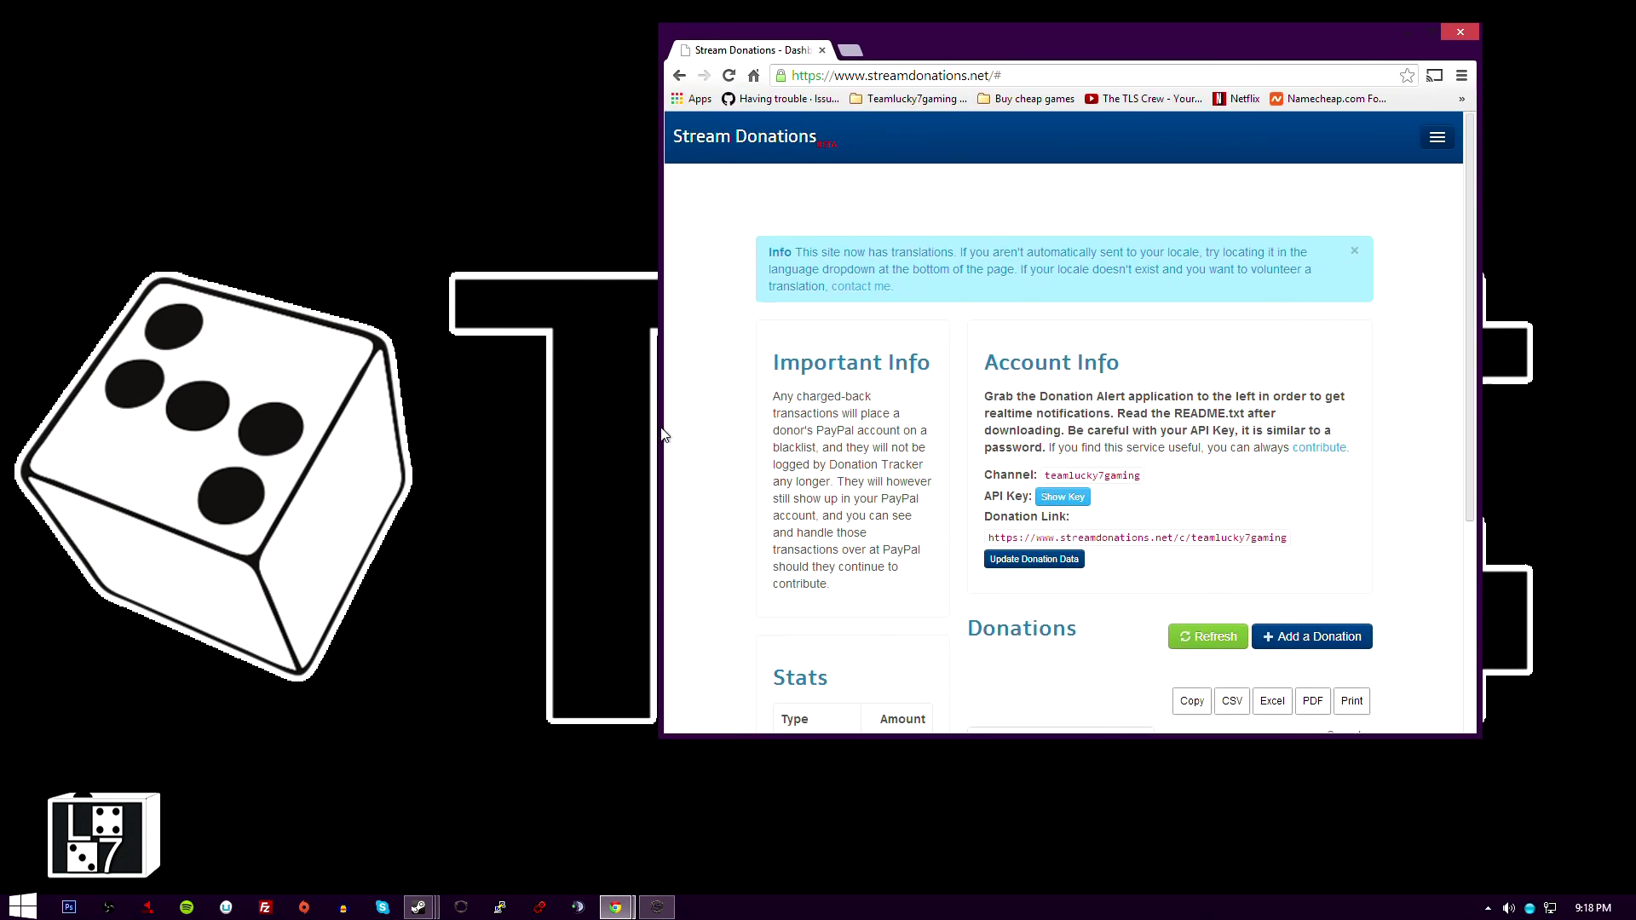
Step: Maximize Chrome and test the IPN URL by loading it in a new tab, then close it
left_click_drag(662, 435, 261, 427)
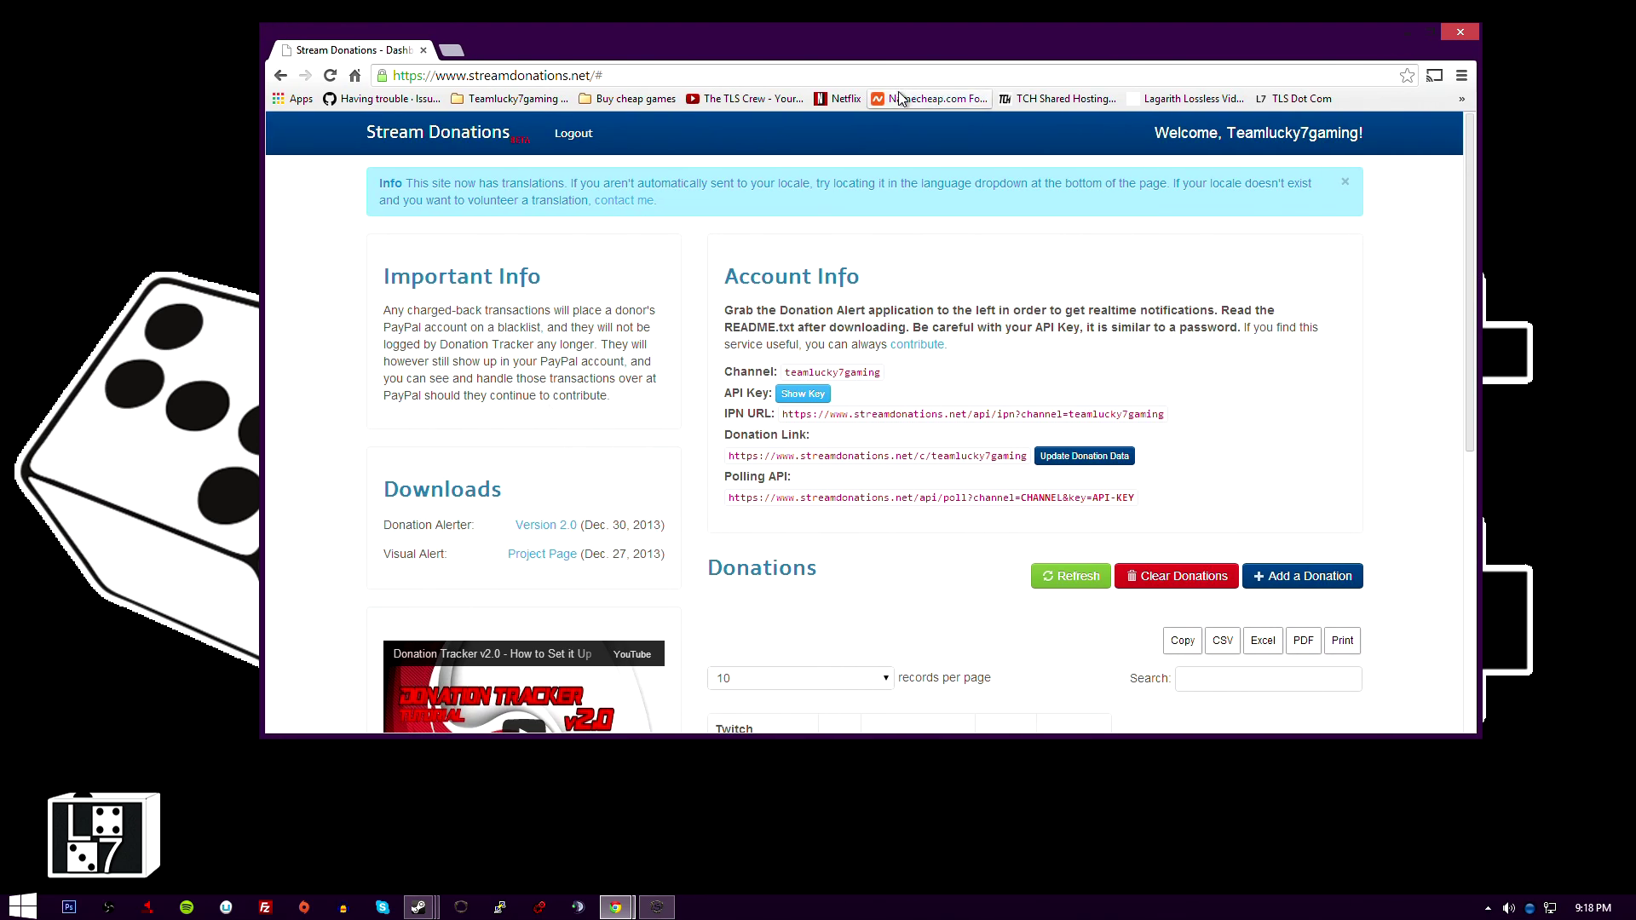
left_click_drag(708, 30, 666, 1)
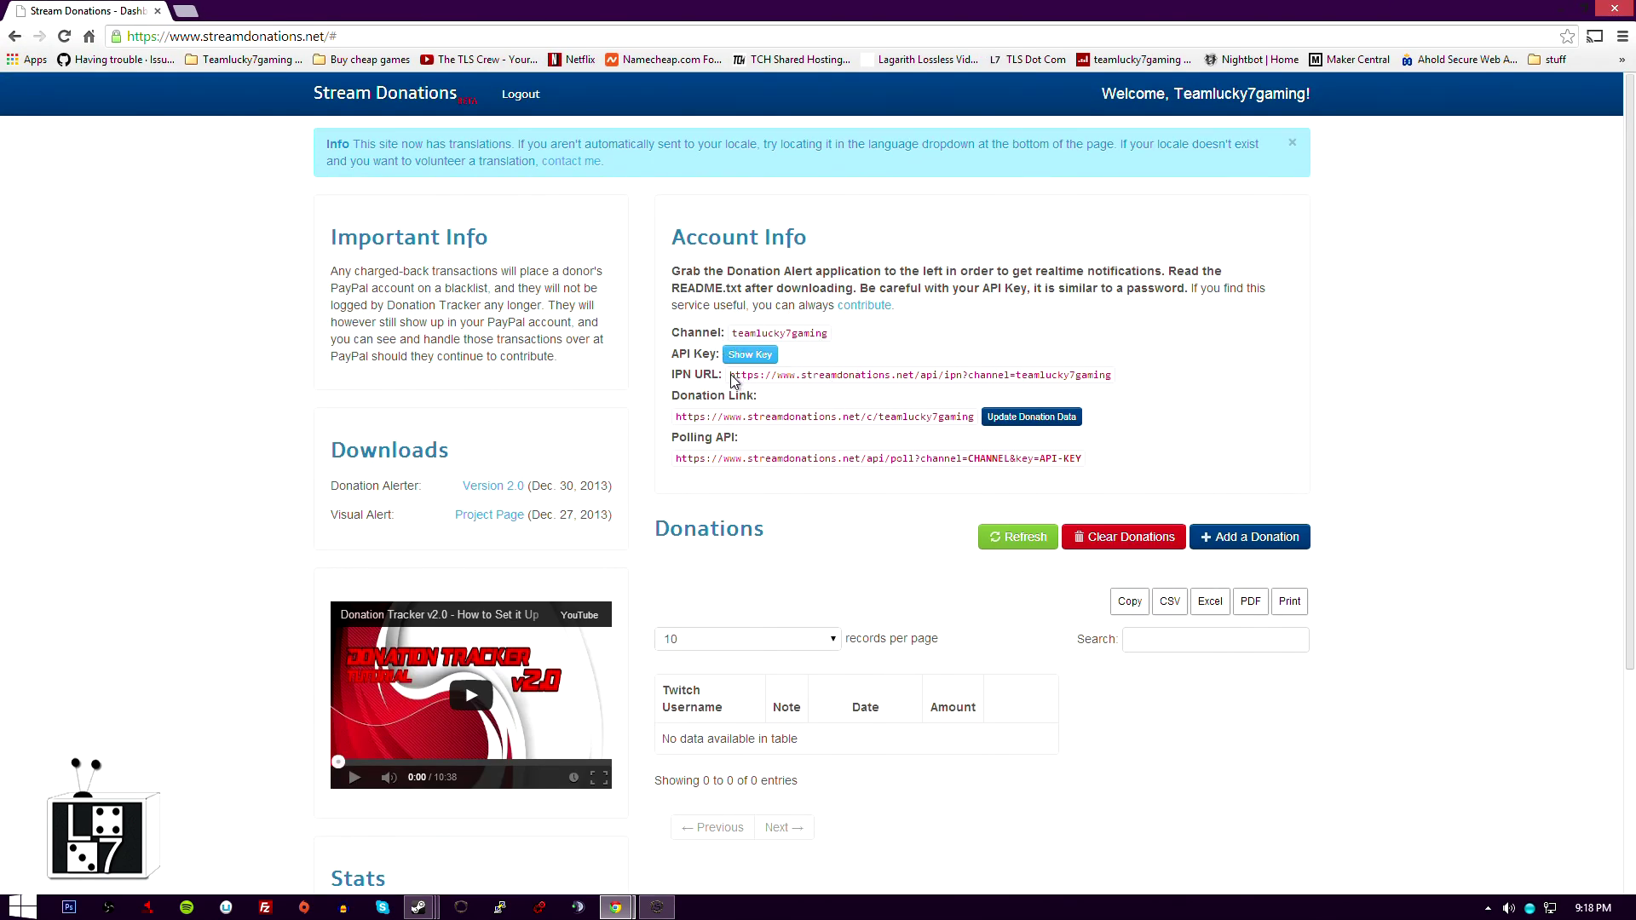
left_click_drag(731, 376, 1118, 385)
key("ctrl+c")
left_click(184, 11)
key("ctrl+v")
key("Return")
left_click(321, 11)
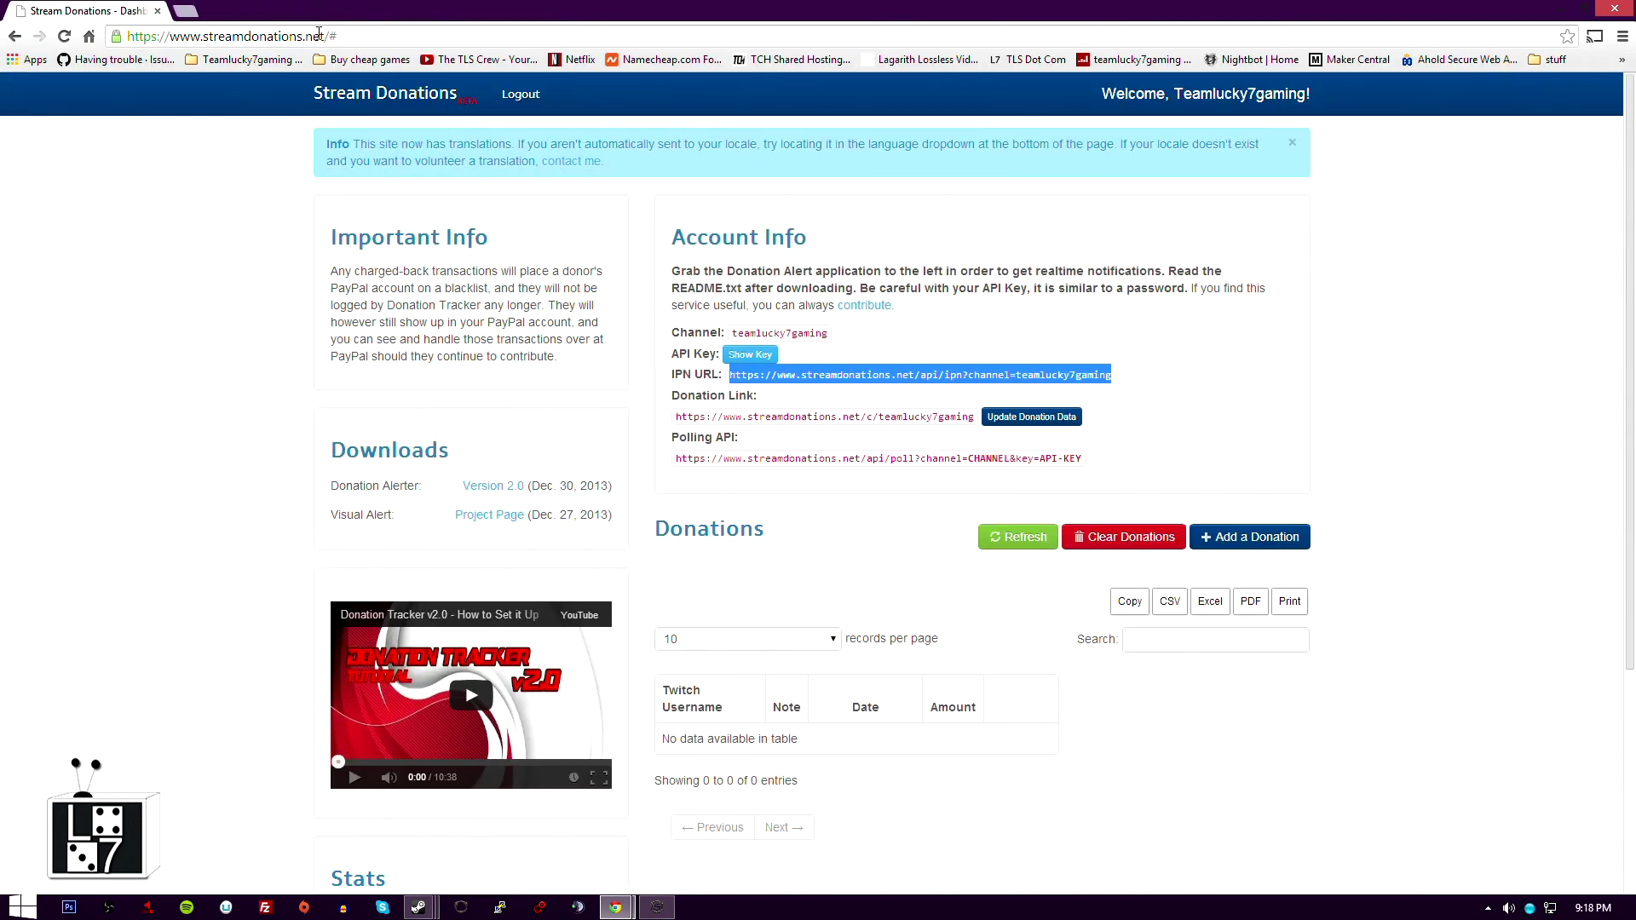
Step: Test the public Donation Link page in a new tab, then close it
scroll(650, 622, "down", 2)
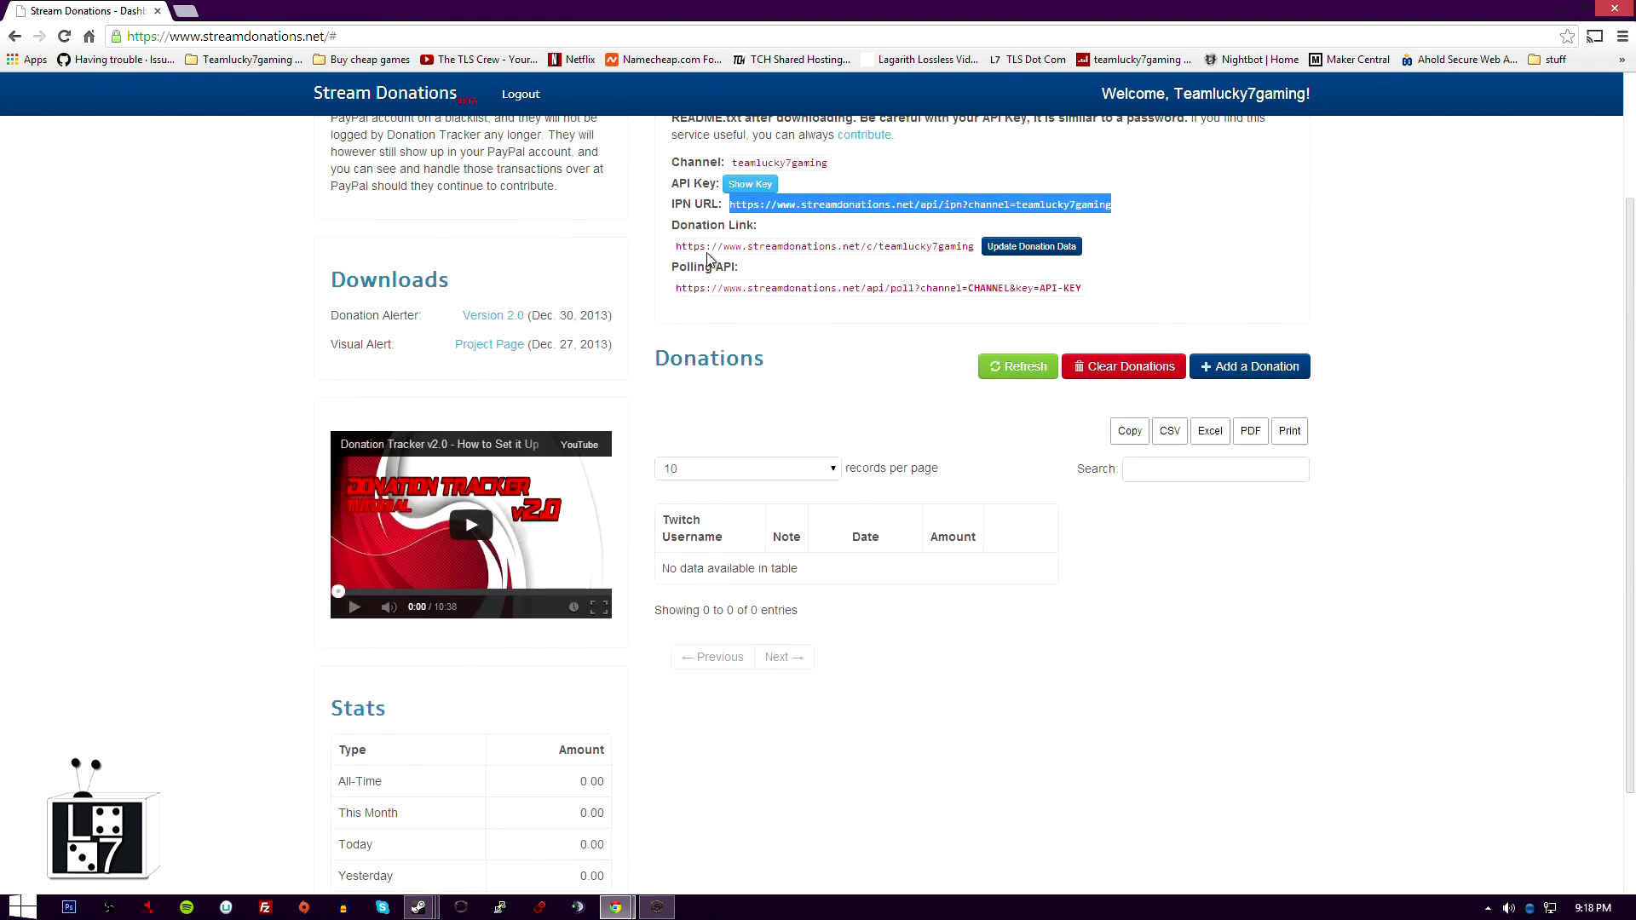
left_click_drag(968, 247, 656, 251)
key("ctrl+c")
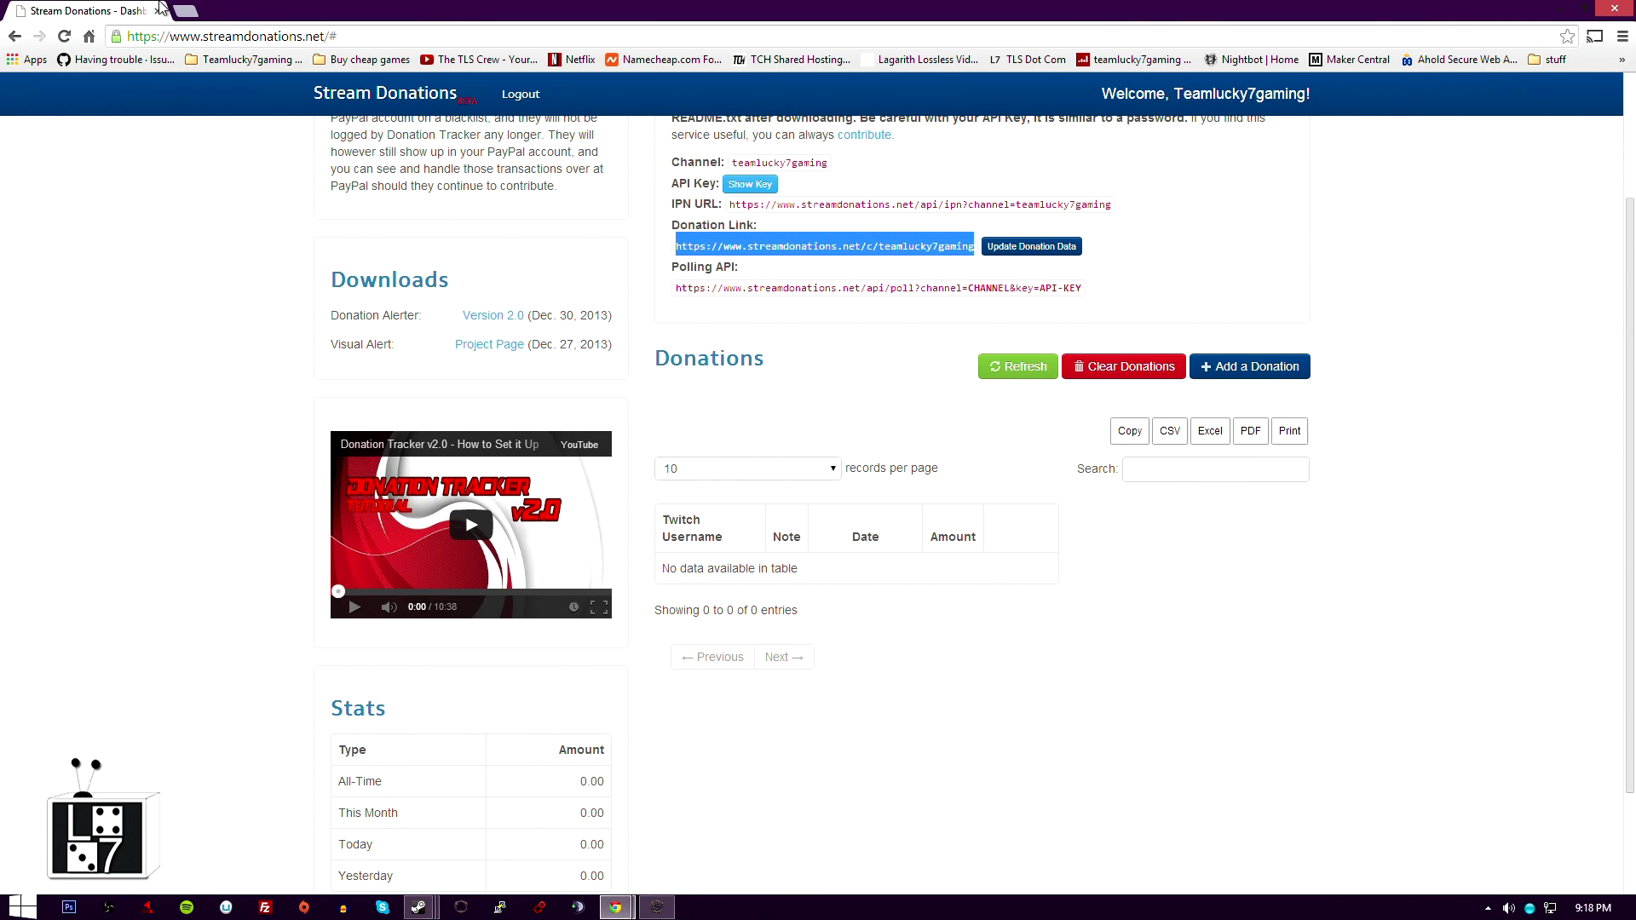
left_click(185, 11)
key("ctrl+v")
key("Return")
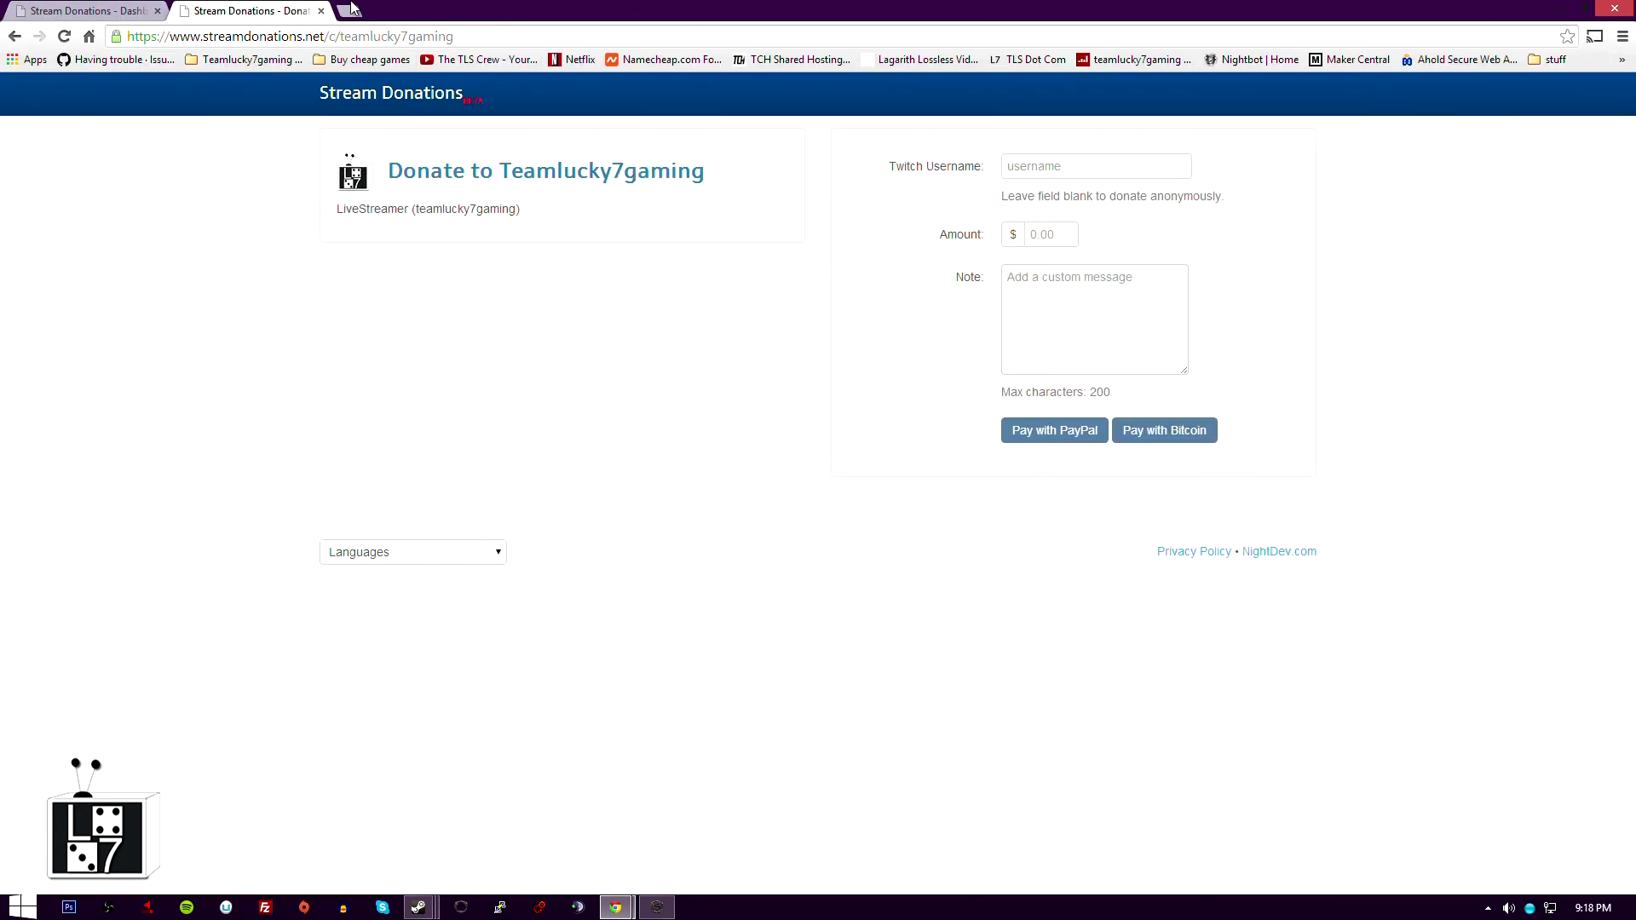
left_click(322, 11)
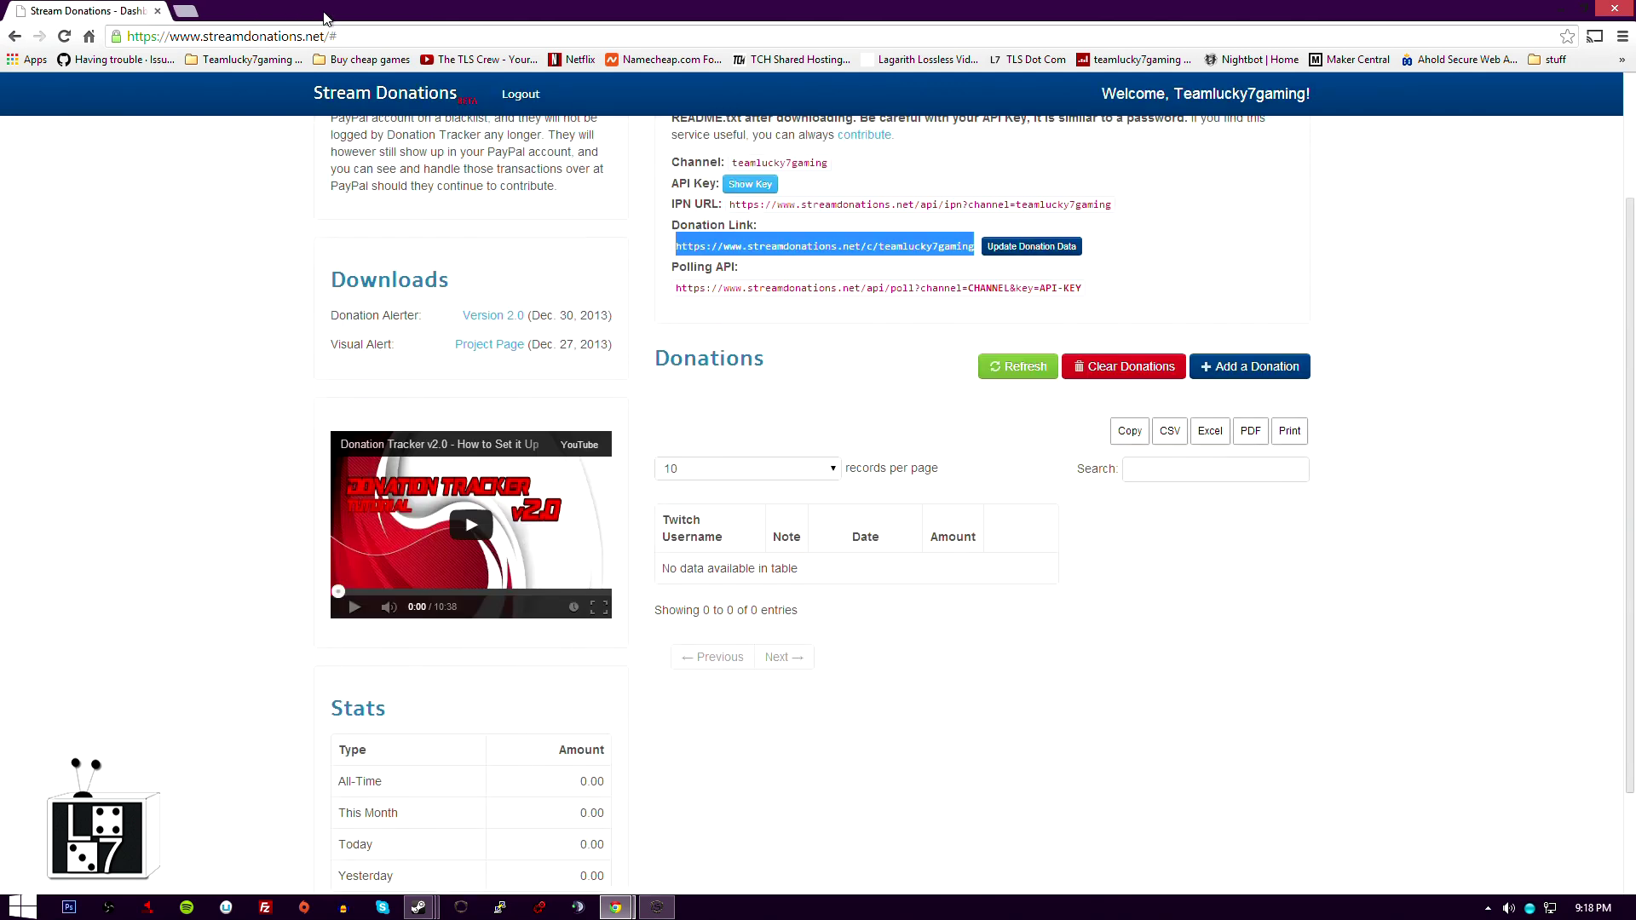
Step: Download the Donation Alerter Version 2.0 zip from the dashboard's Downloads section
left_click(770, 369)
scroll(770, 368, "up", 2)
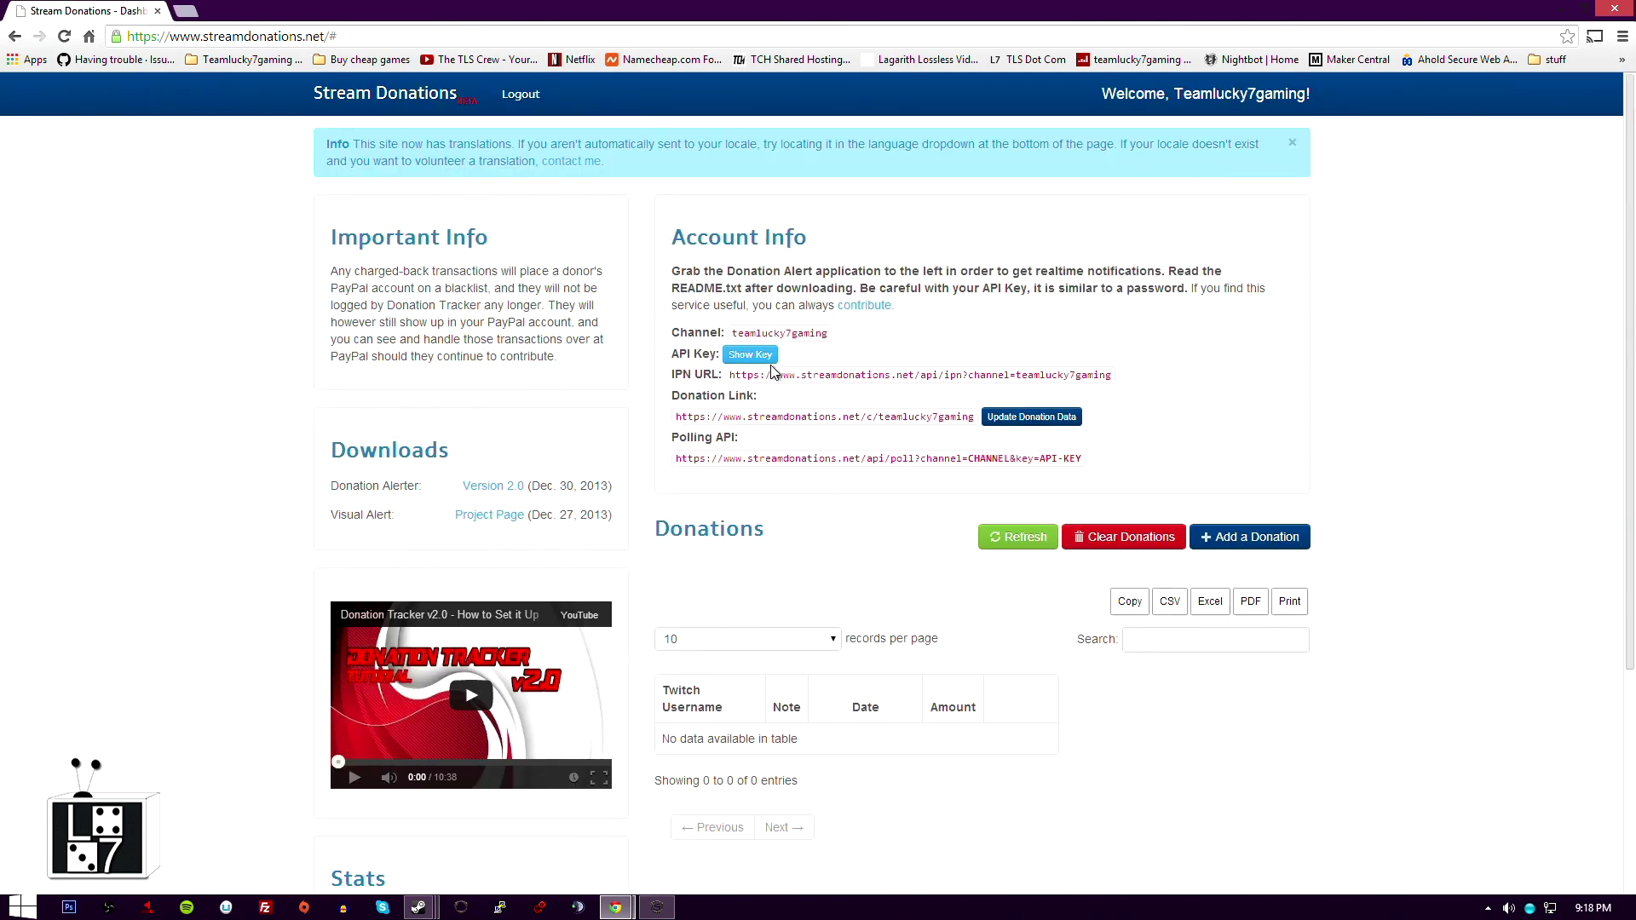
left_click(499, 487)
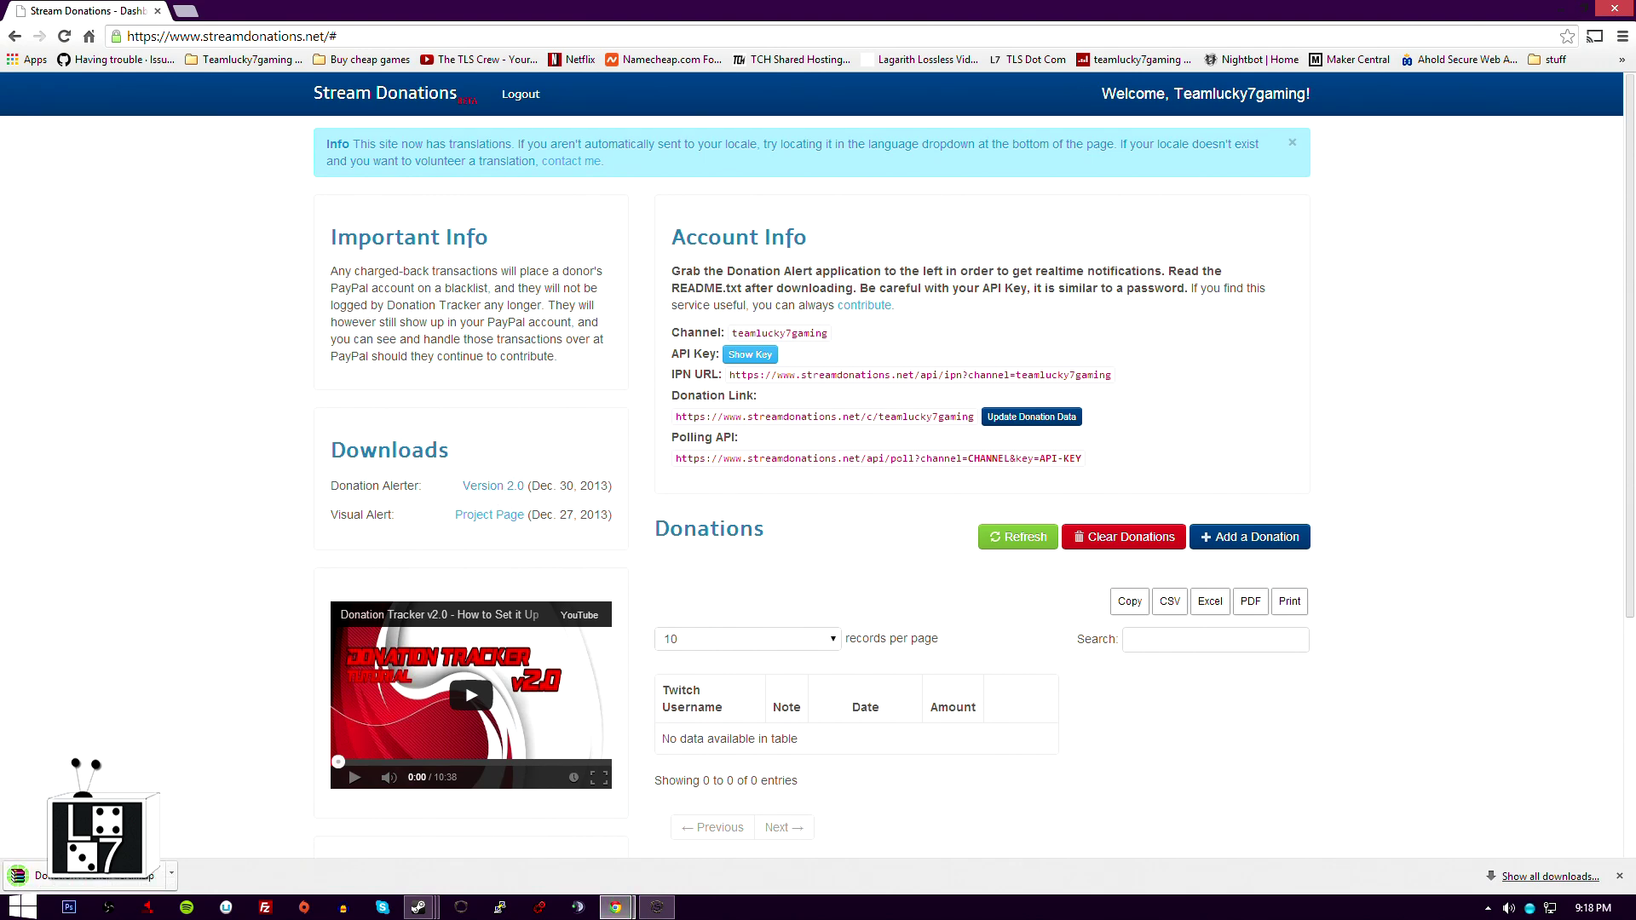
Step: Open DonationTrackerAlert_2.0.zip in WinRAR and move the archive window off-screen
left_click(102, 876)
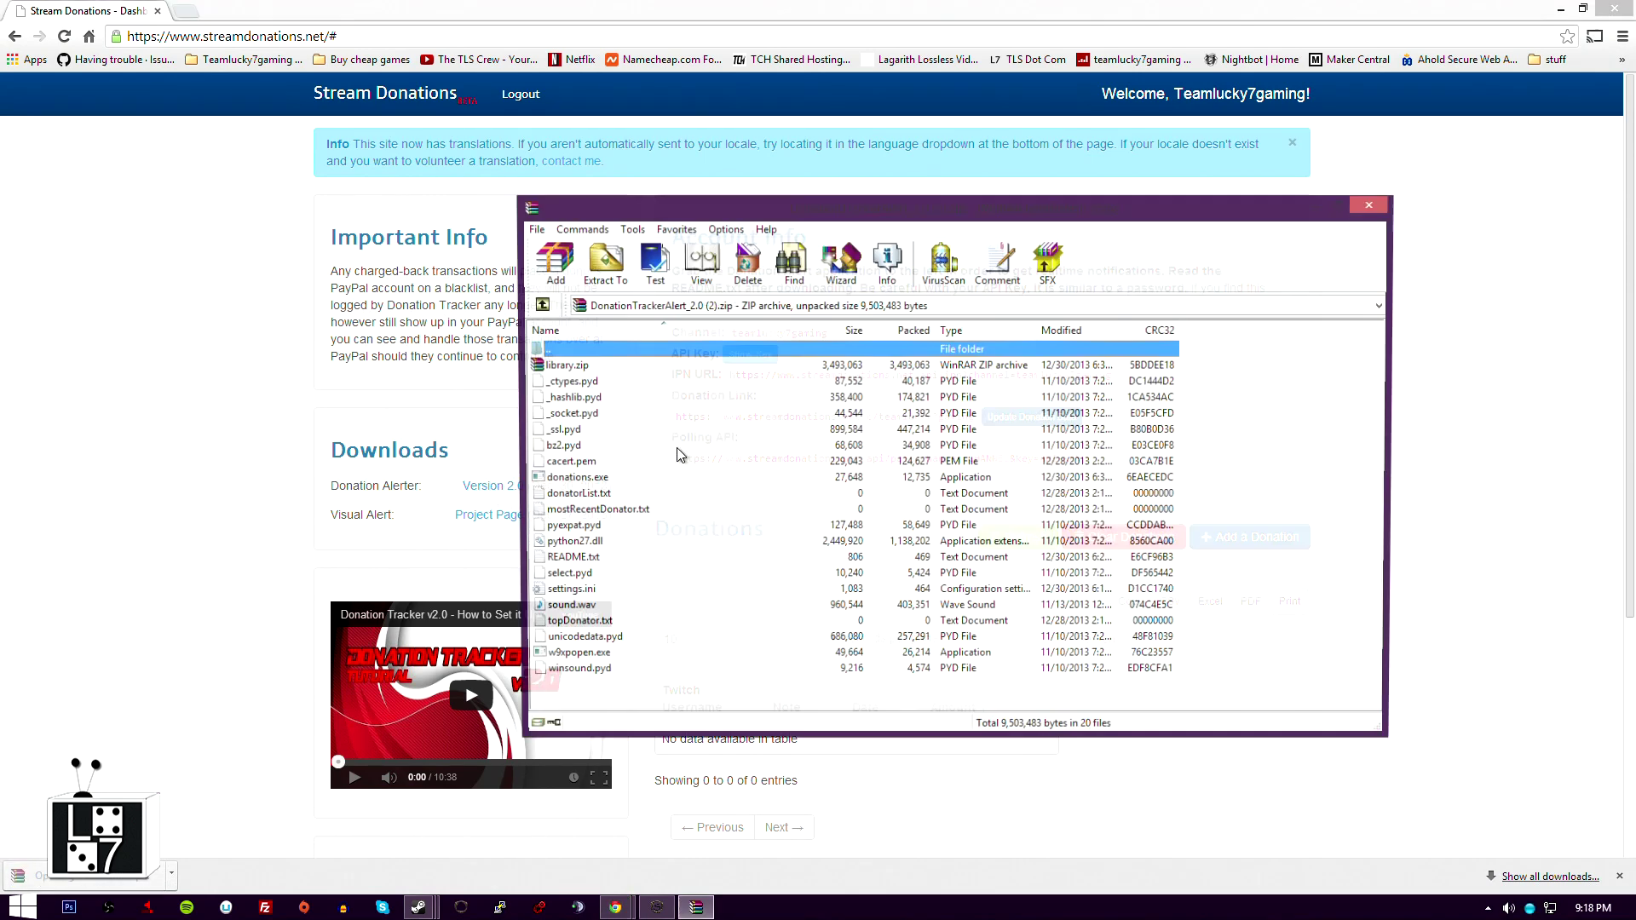
left_click_drag(692, 207, 1635, 255)
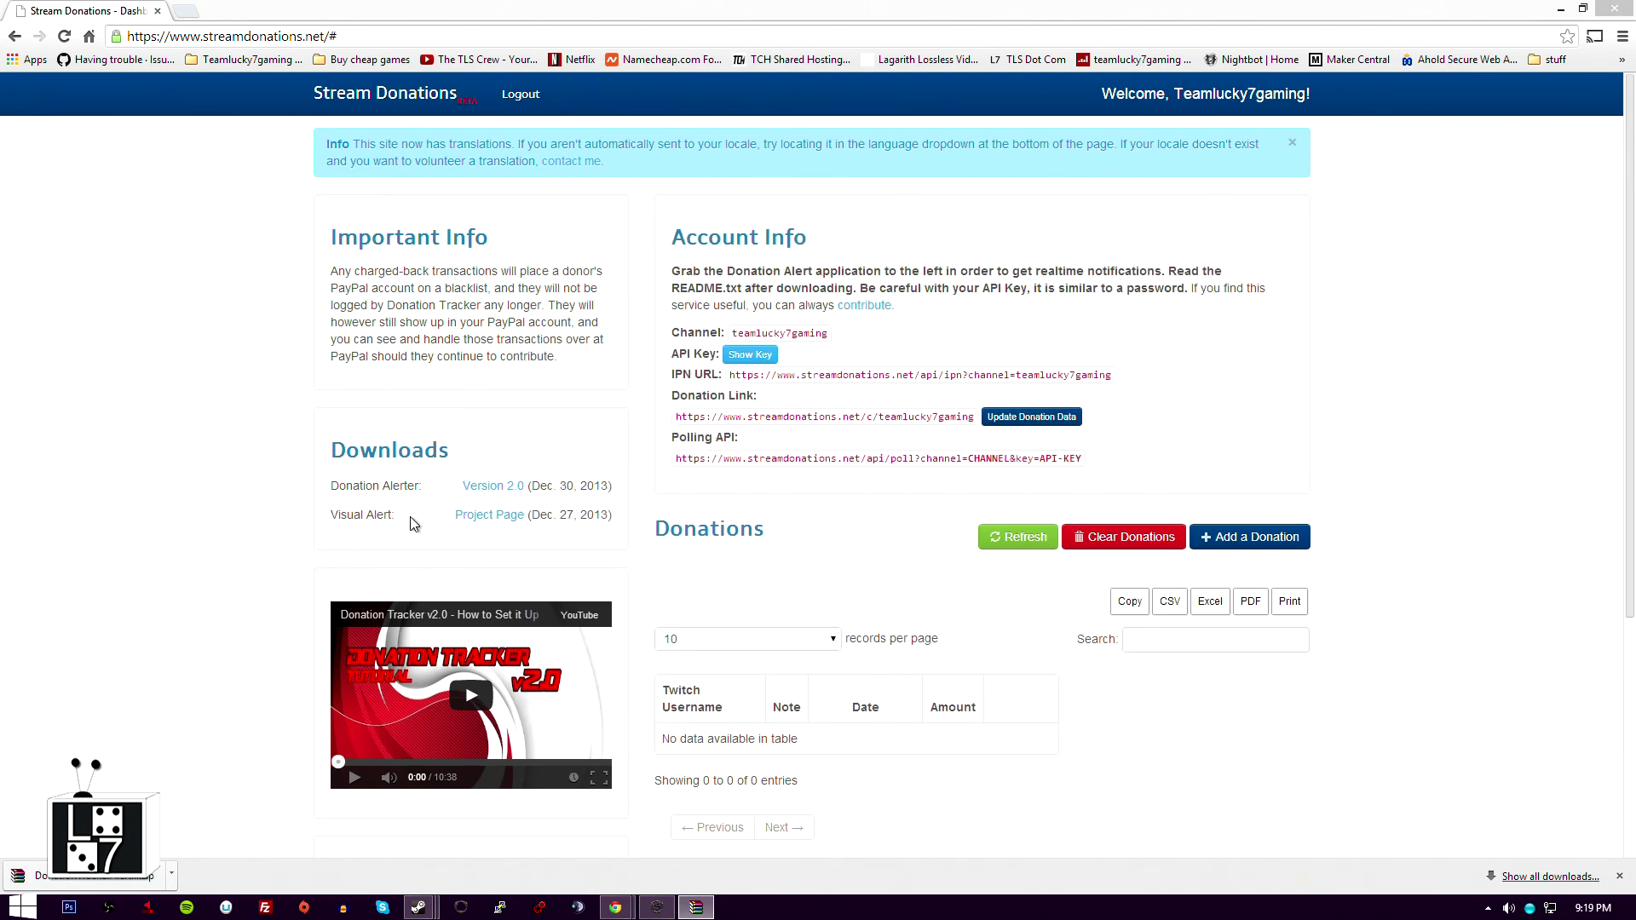
left_click(511, 522)
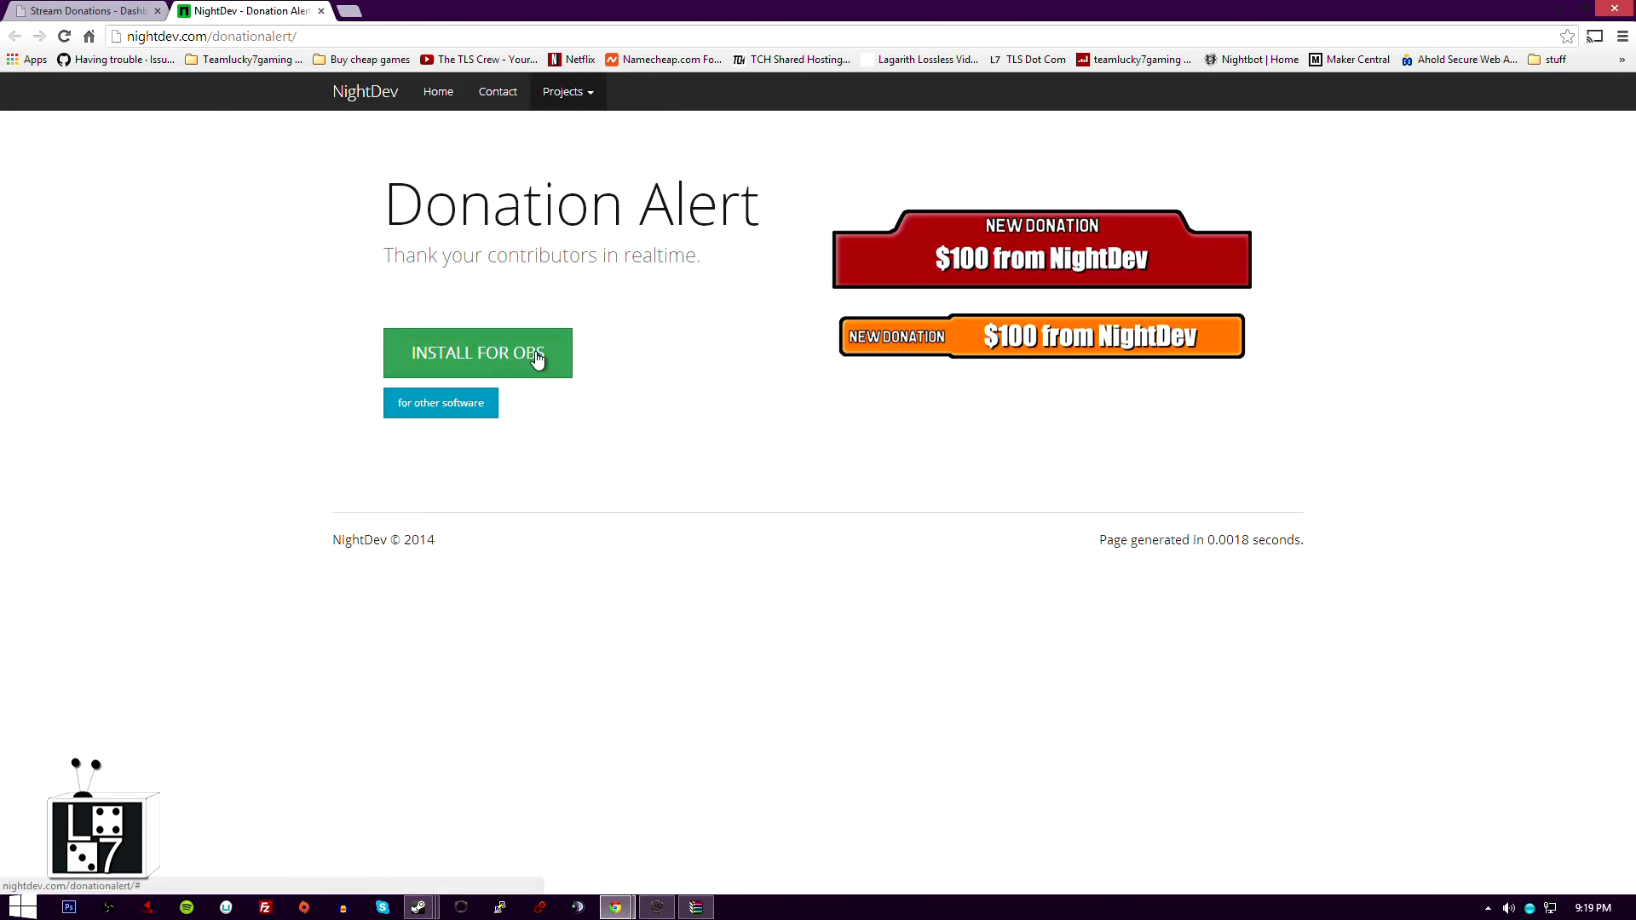
Step: Start the Donation Alert installation for other (non-OBS) streaming software
left_click(475, 401)
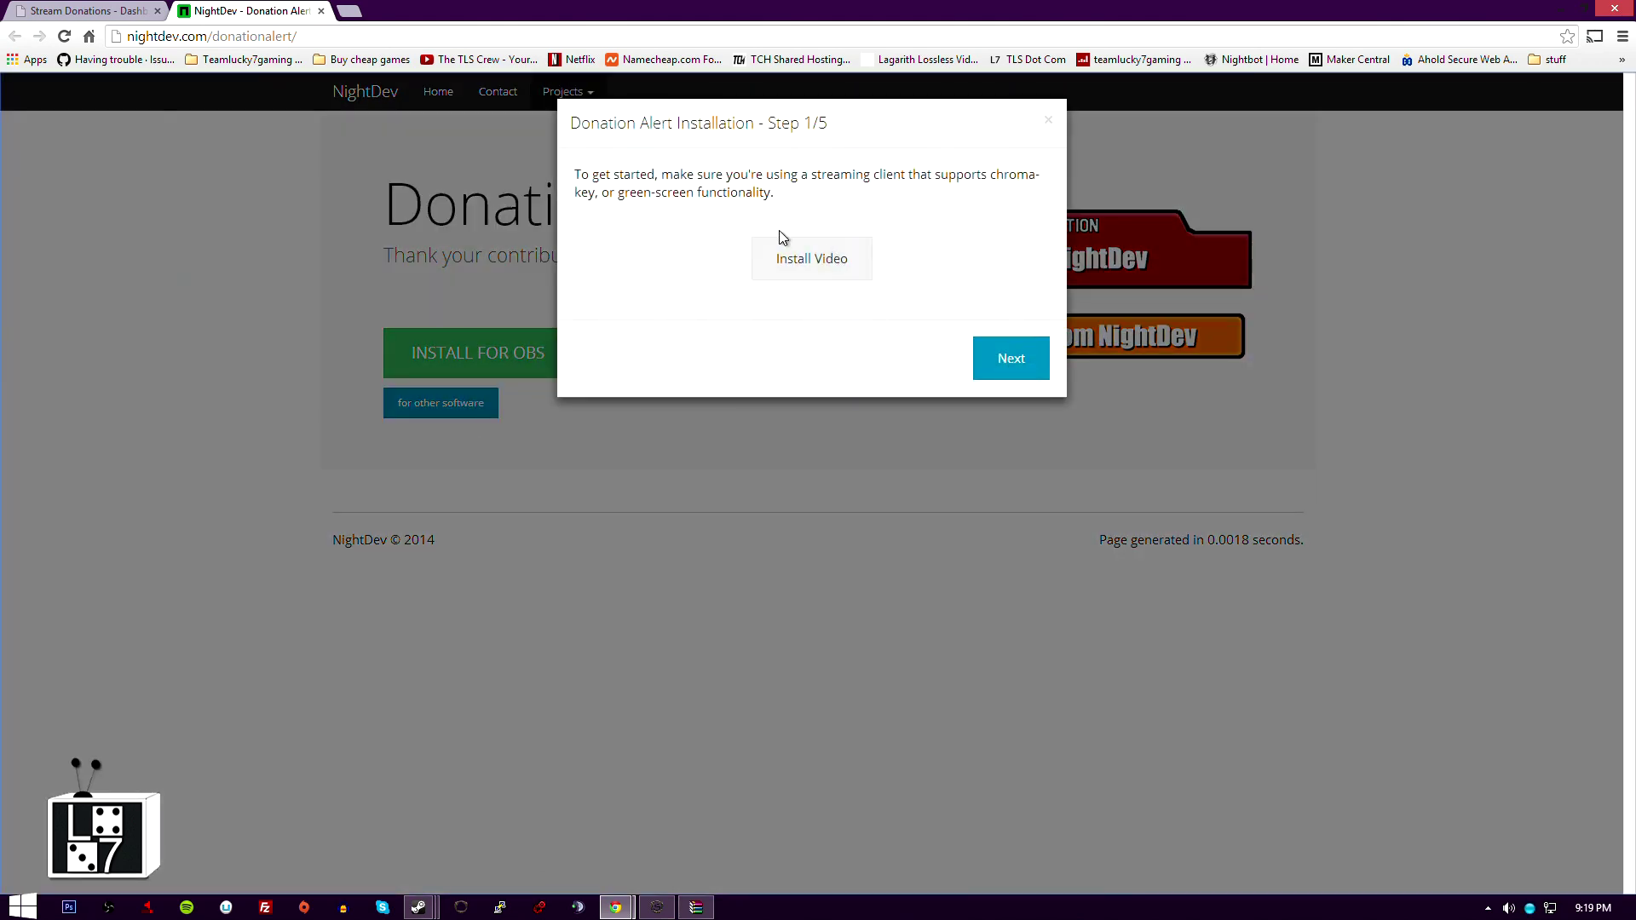
Step: Advance to step 2 and pick the Use My Own - Text Centered alert style
left_click(1005, 373)
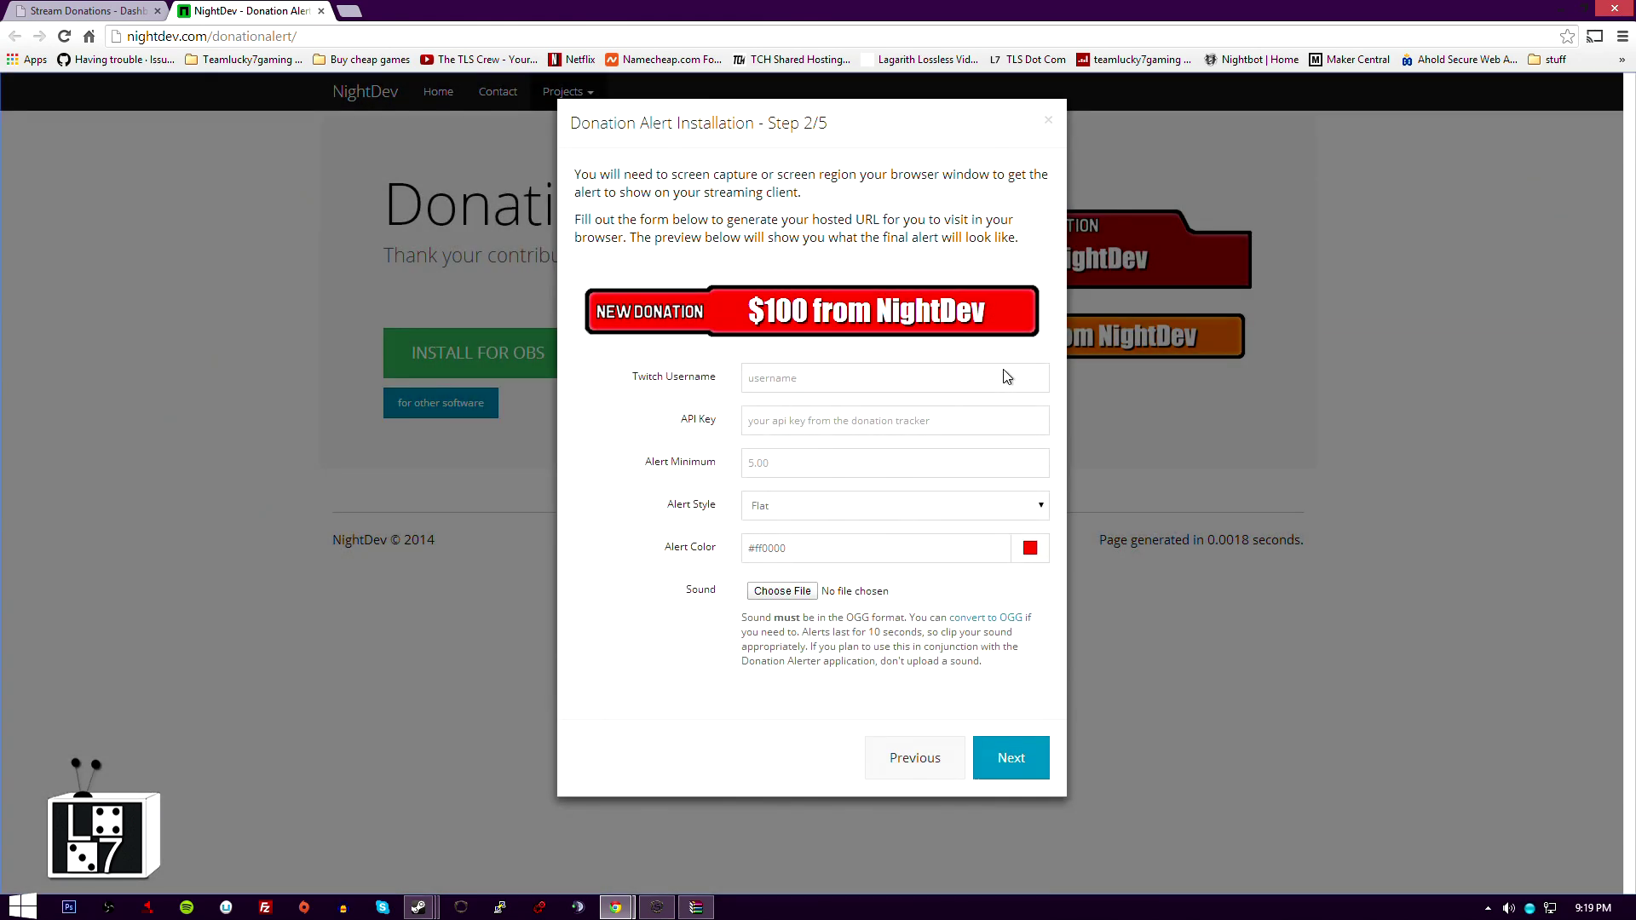
left_click(866, 384)
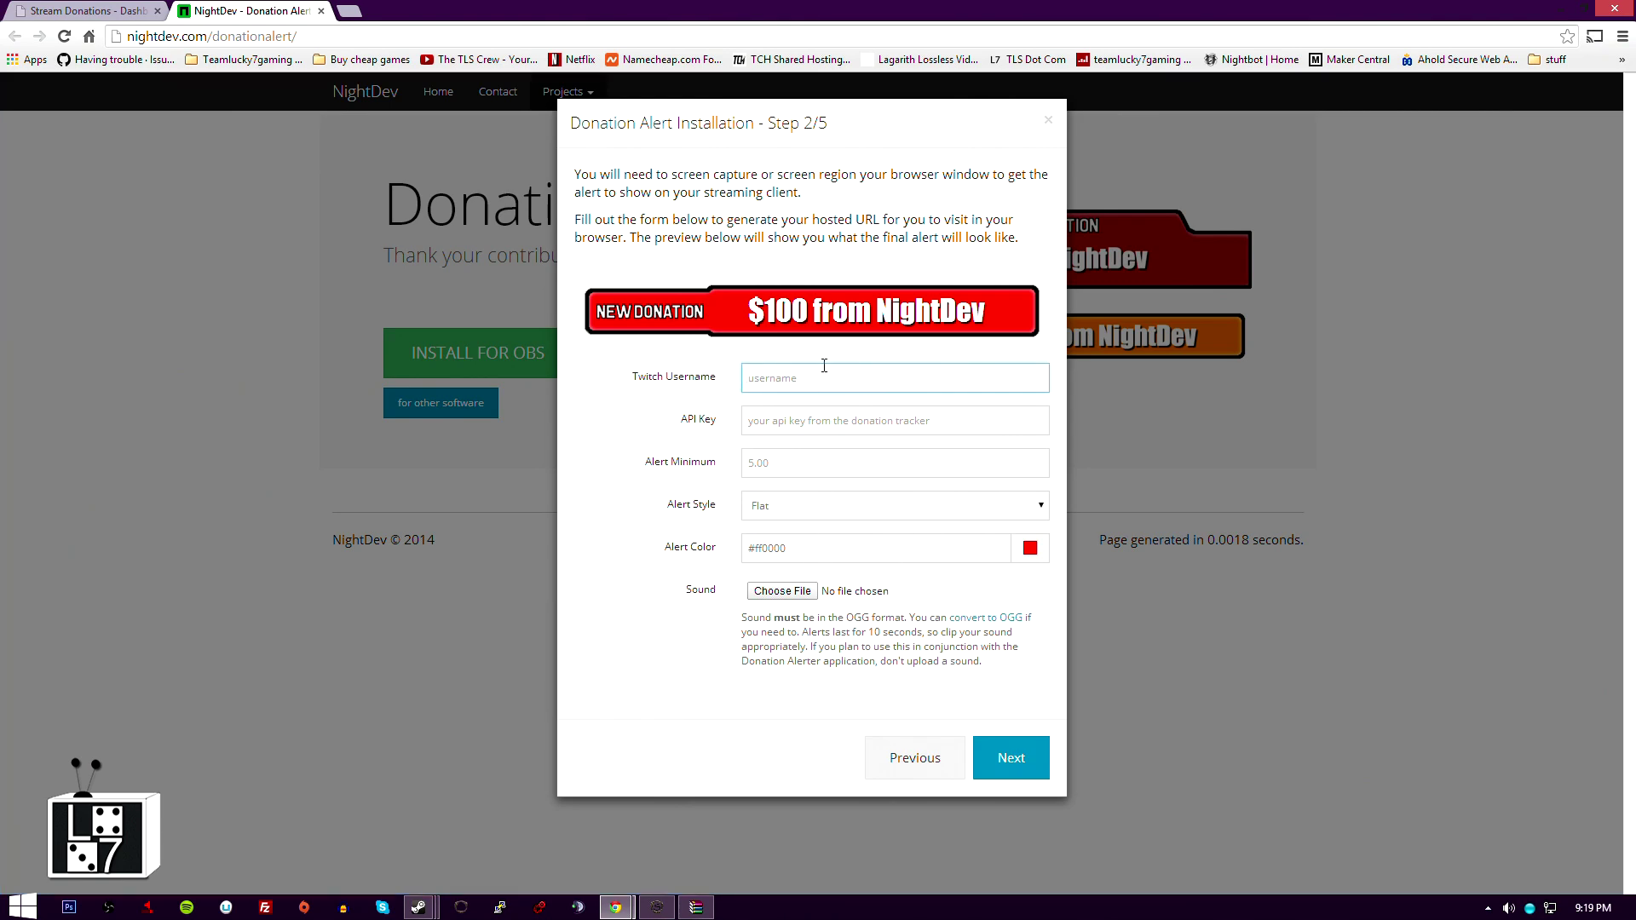
left_click(928, 514)
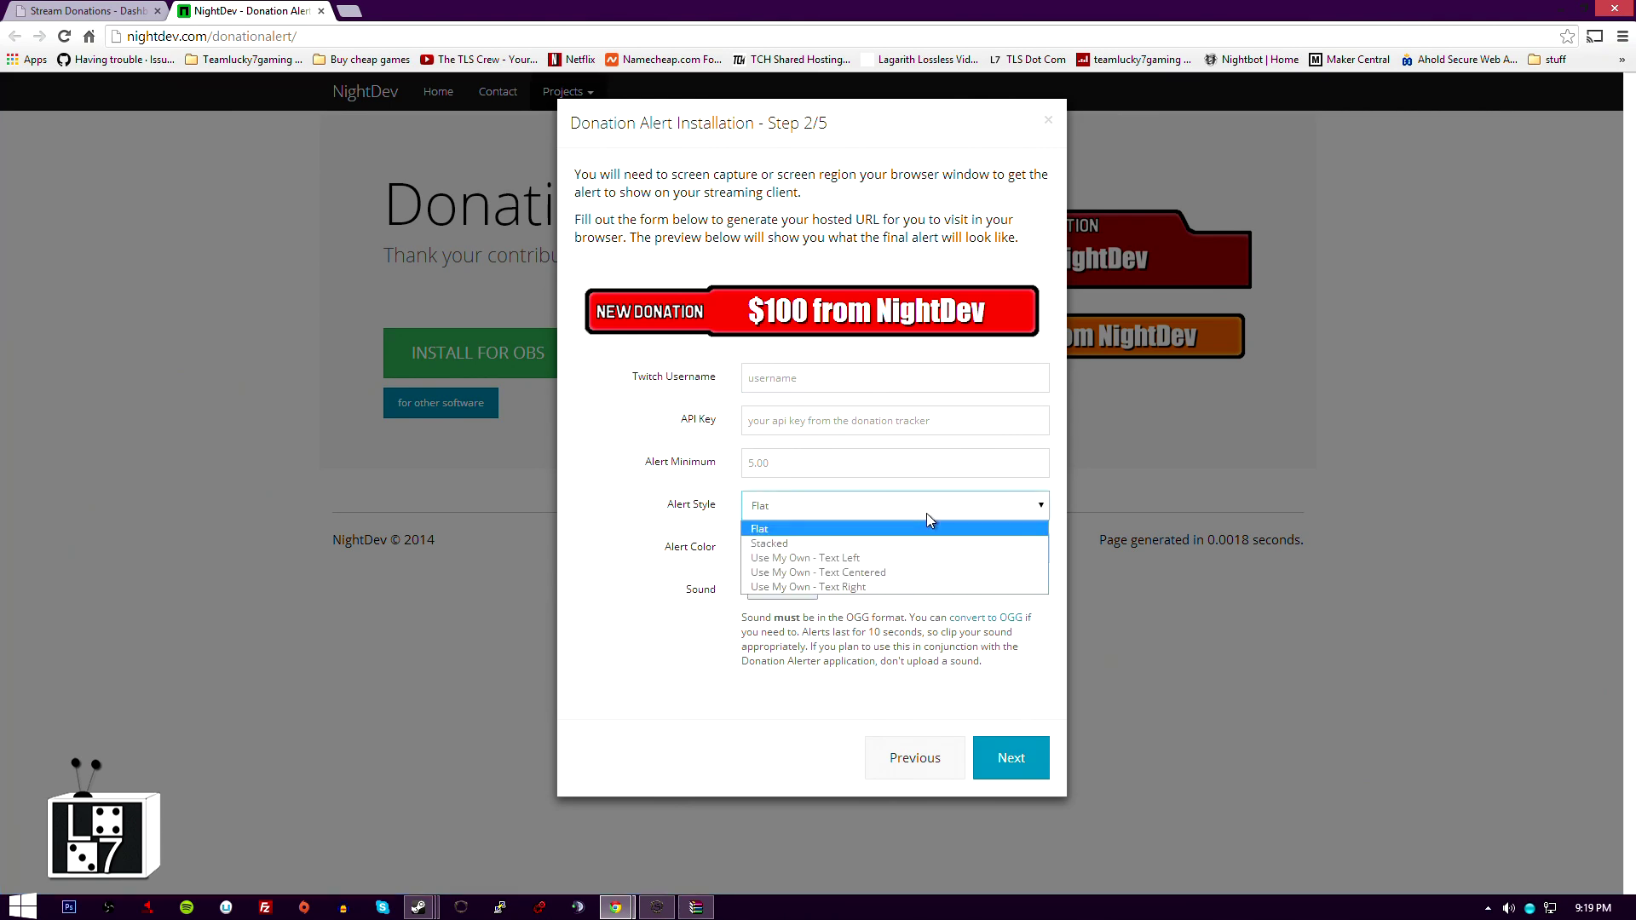
left_click(823, 572)
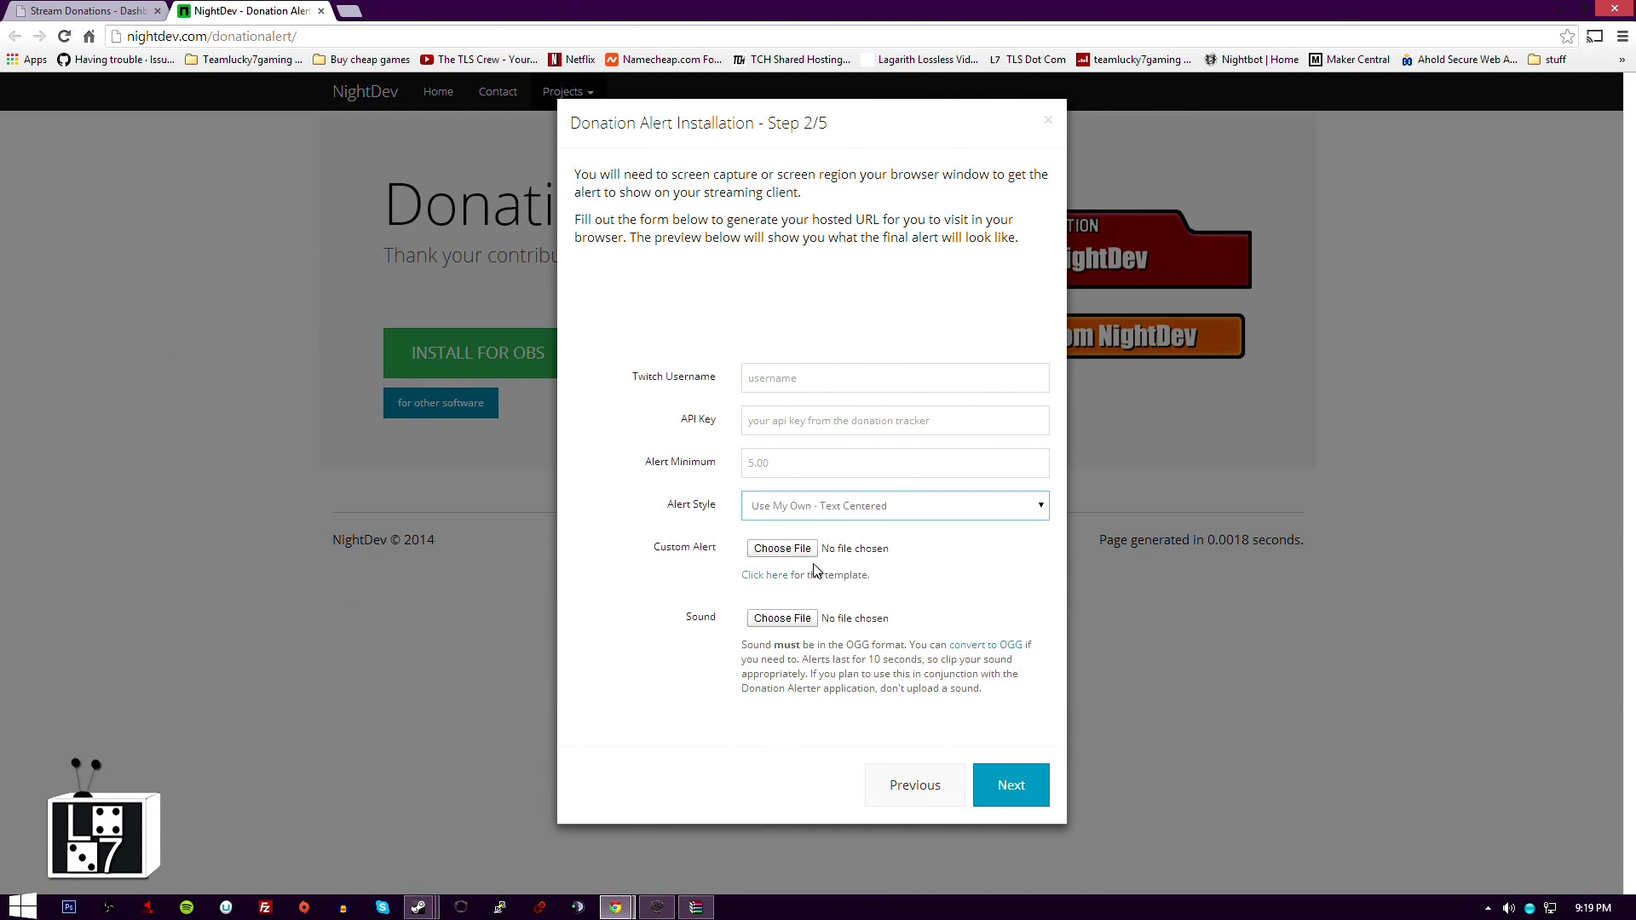
Step: Enter the Twitch username and set the Alert Minimum to 1
left_click(801, 382)
type("t")
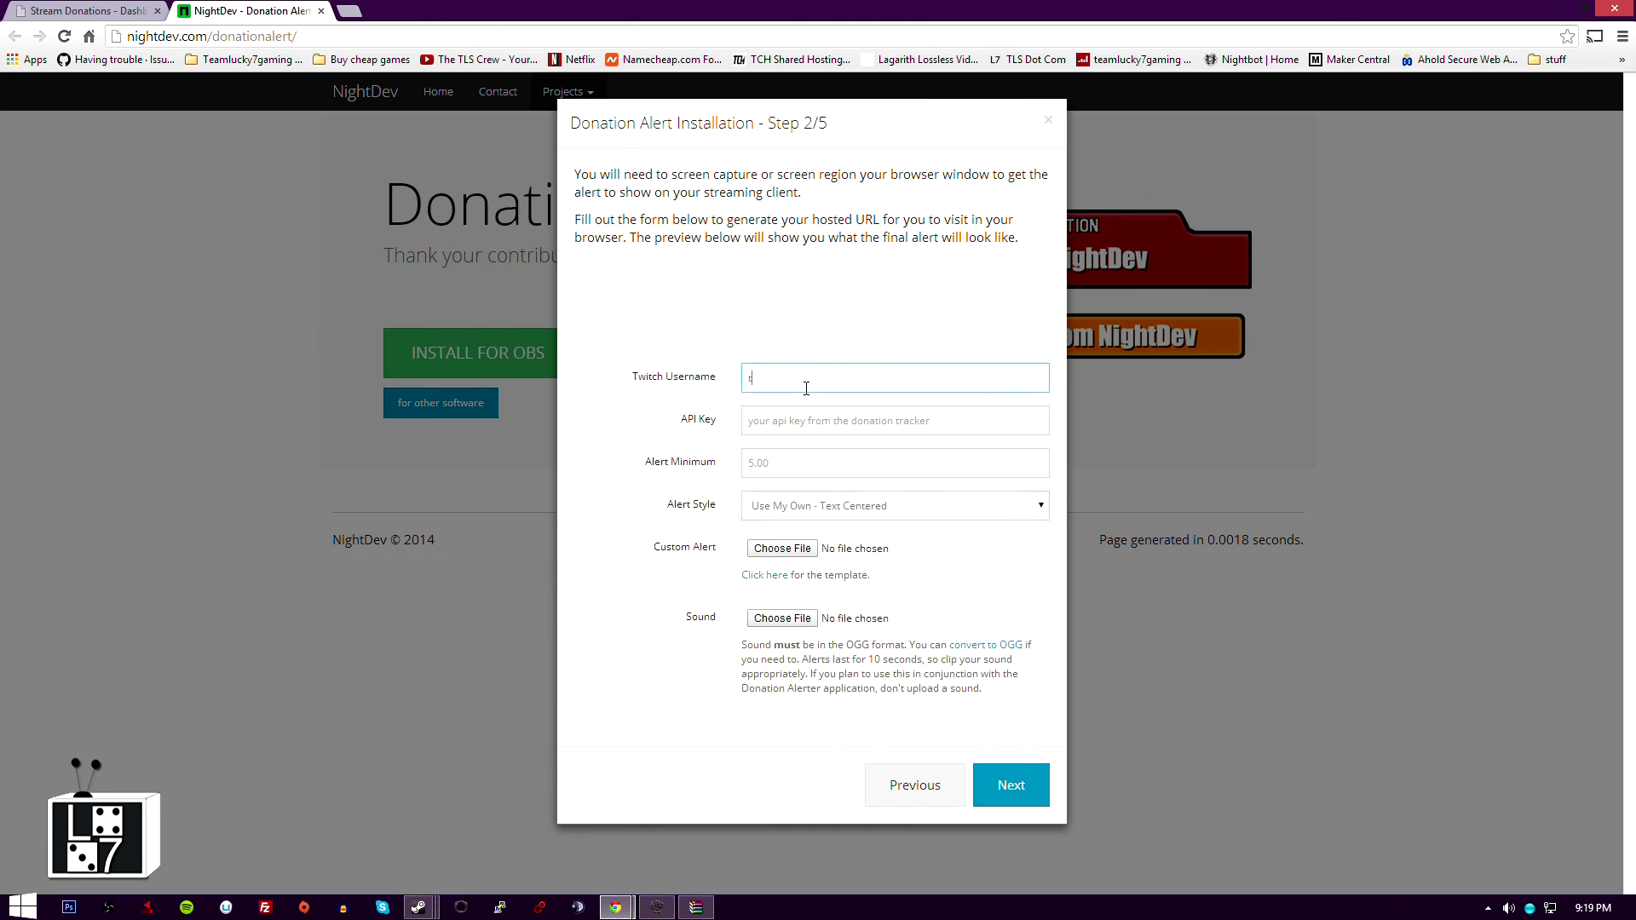
key("BackSpace")
type("TeamLucky7Gaming")
left_click(778, 422)
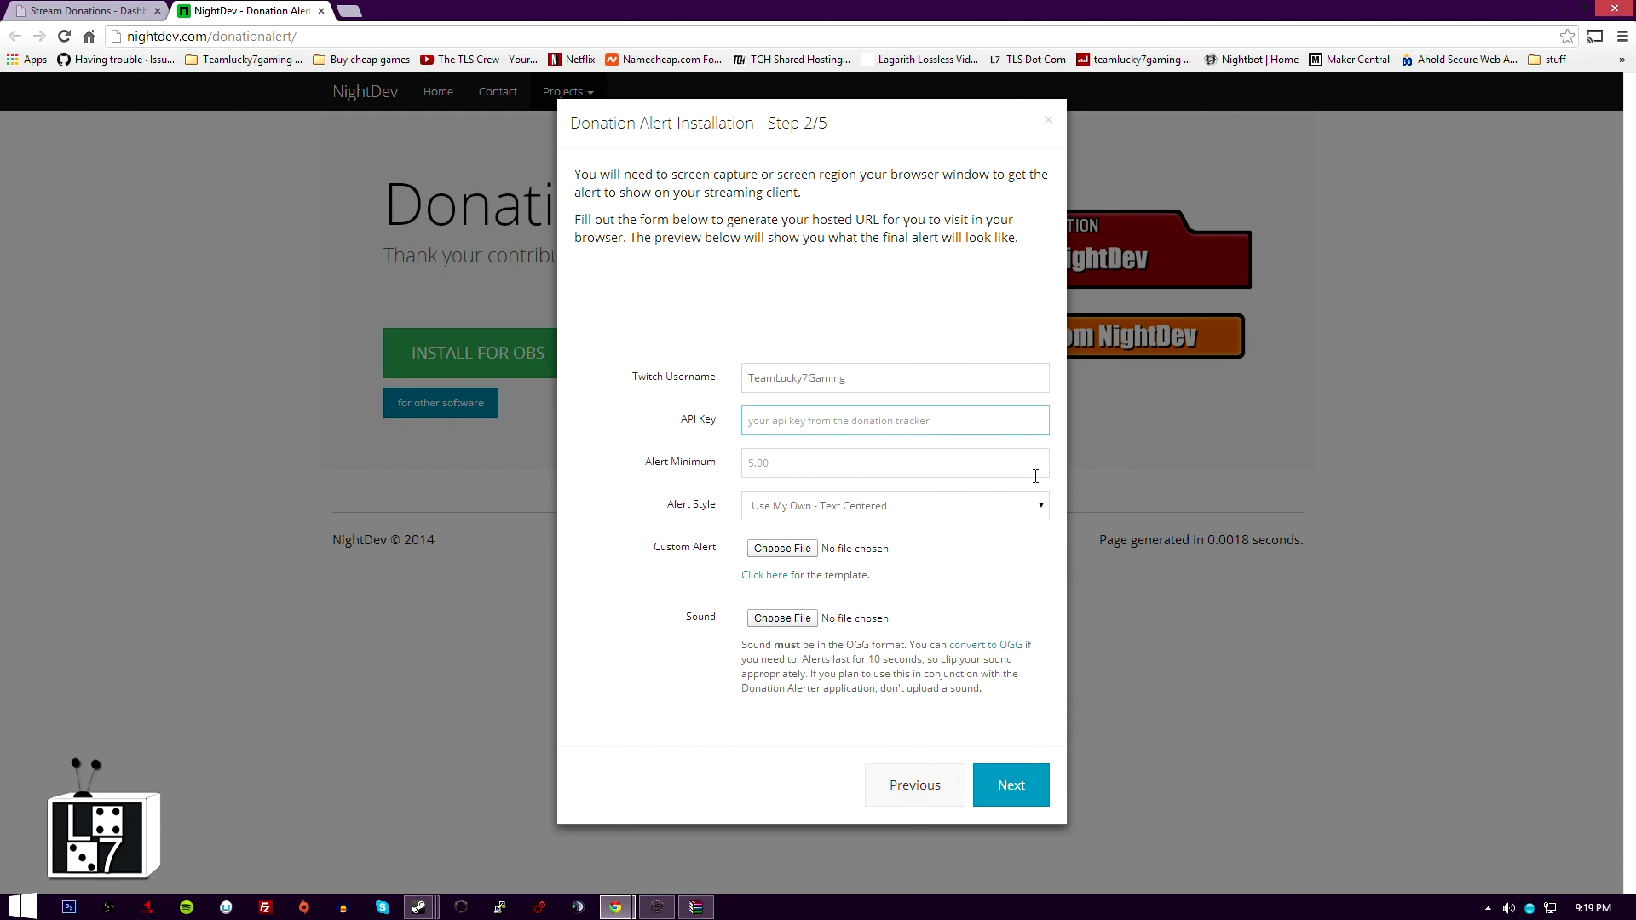
left_click(850, 464)
left_click(141, 10)
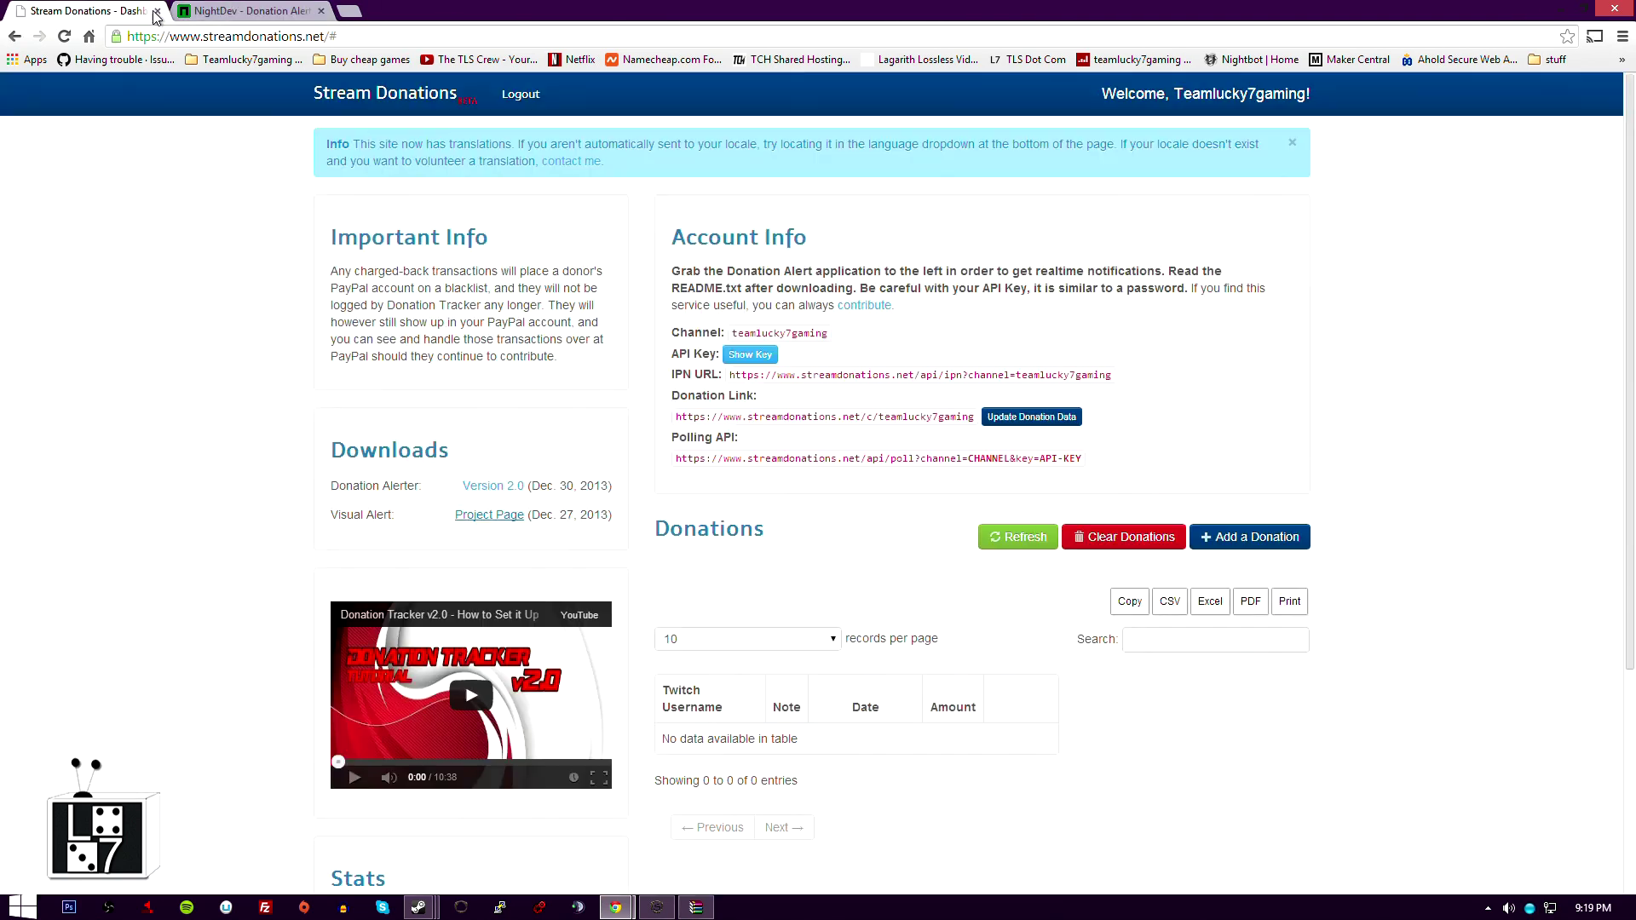
key("ctrl+Tab")
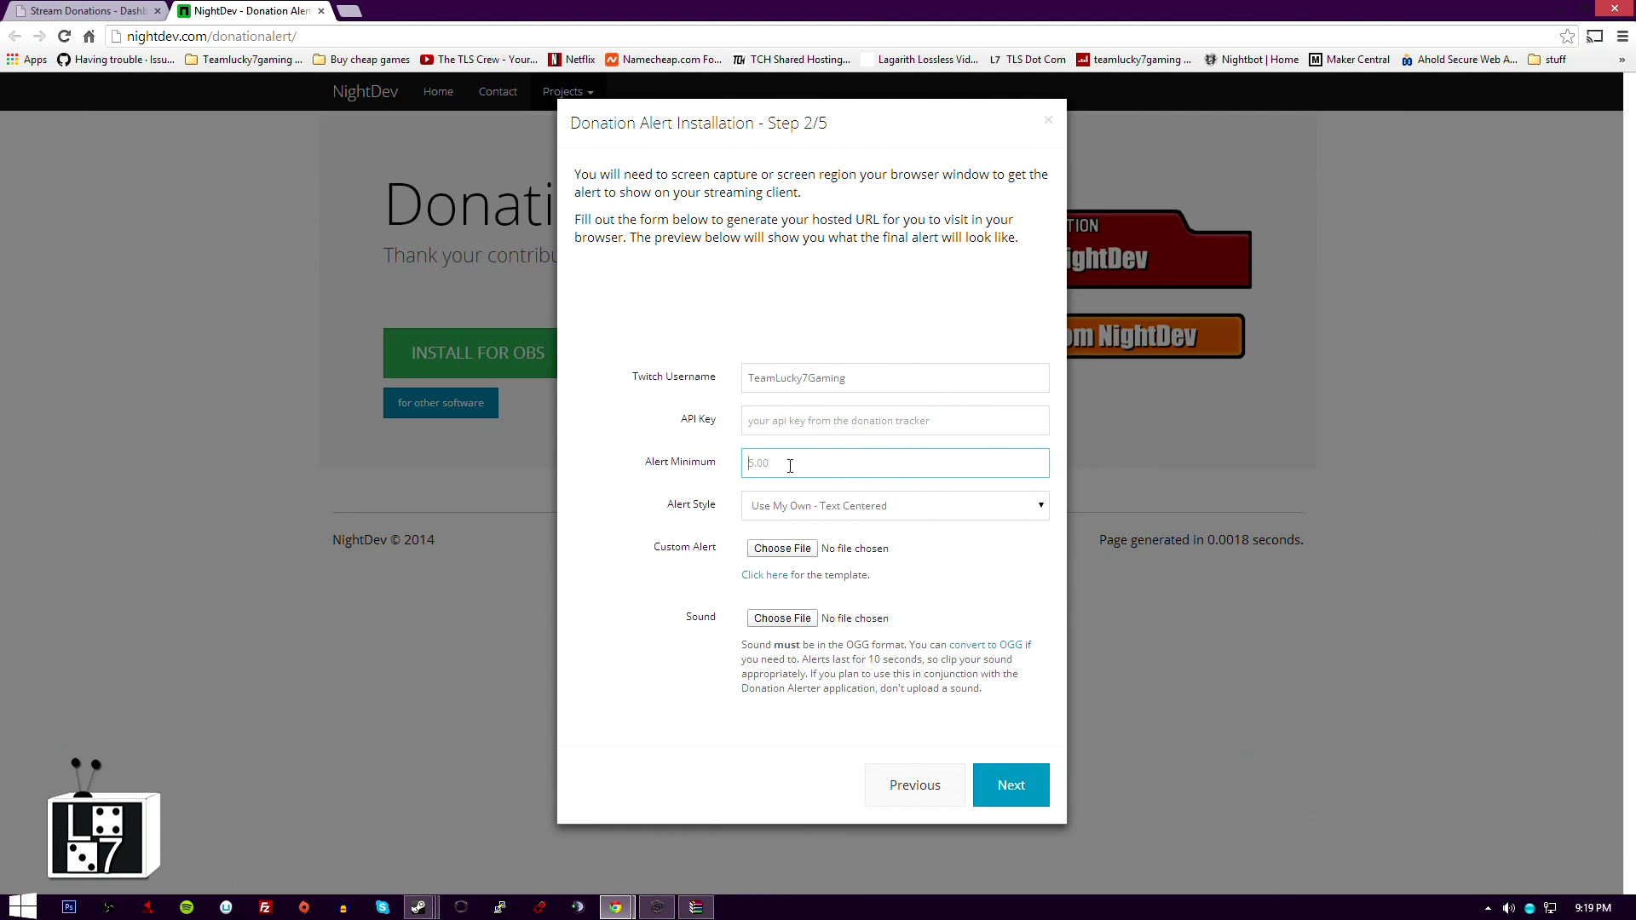
type("1")
left_click(803, 504)
Step: Try the Flat and Stacked alert styles, settling on Flat
left_click(812, 530)
left_click(797, 513)
left_click(805, 545)
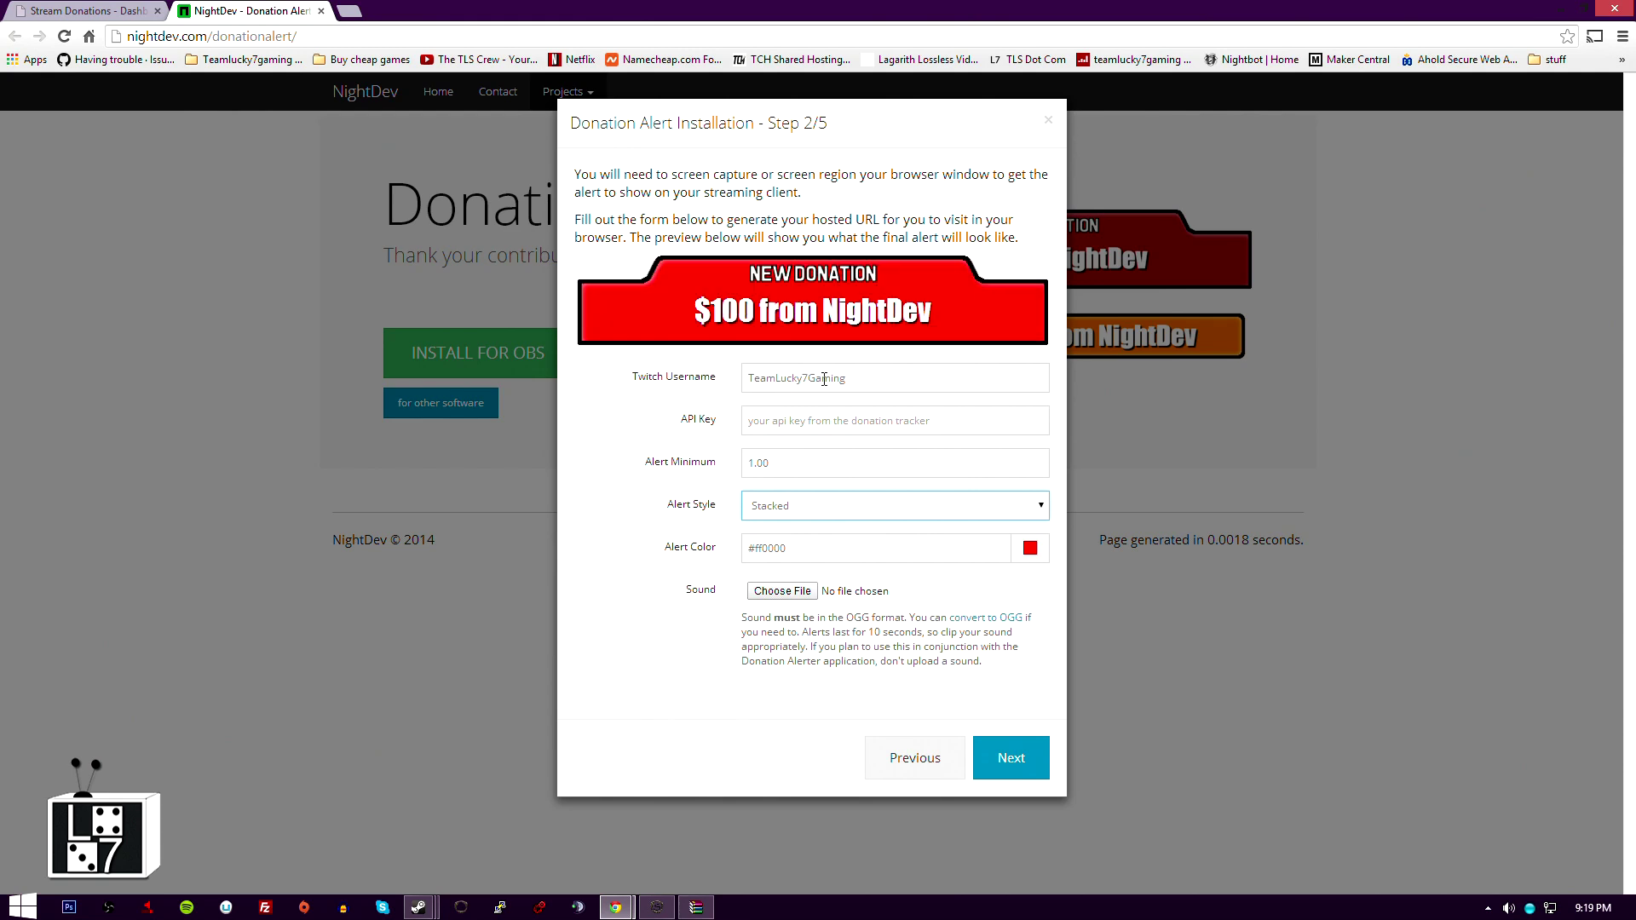
left_click(812, 504)
left_click(805, 529)
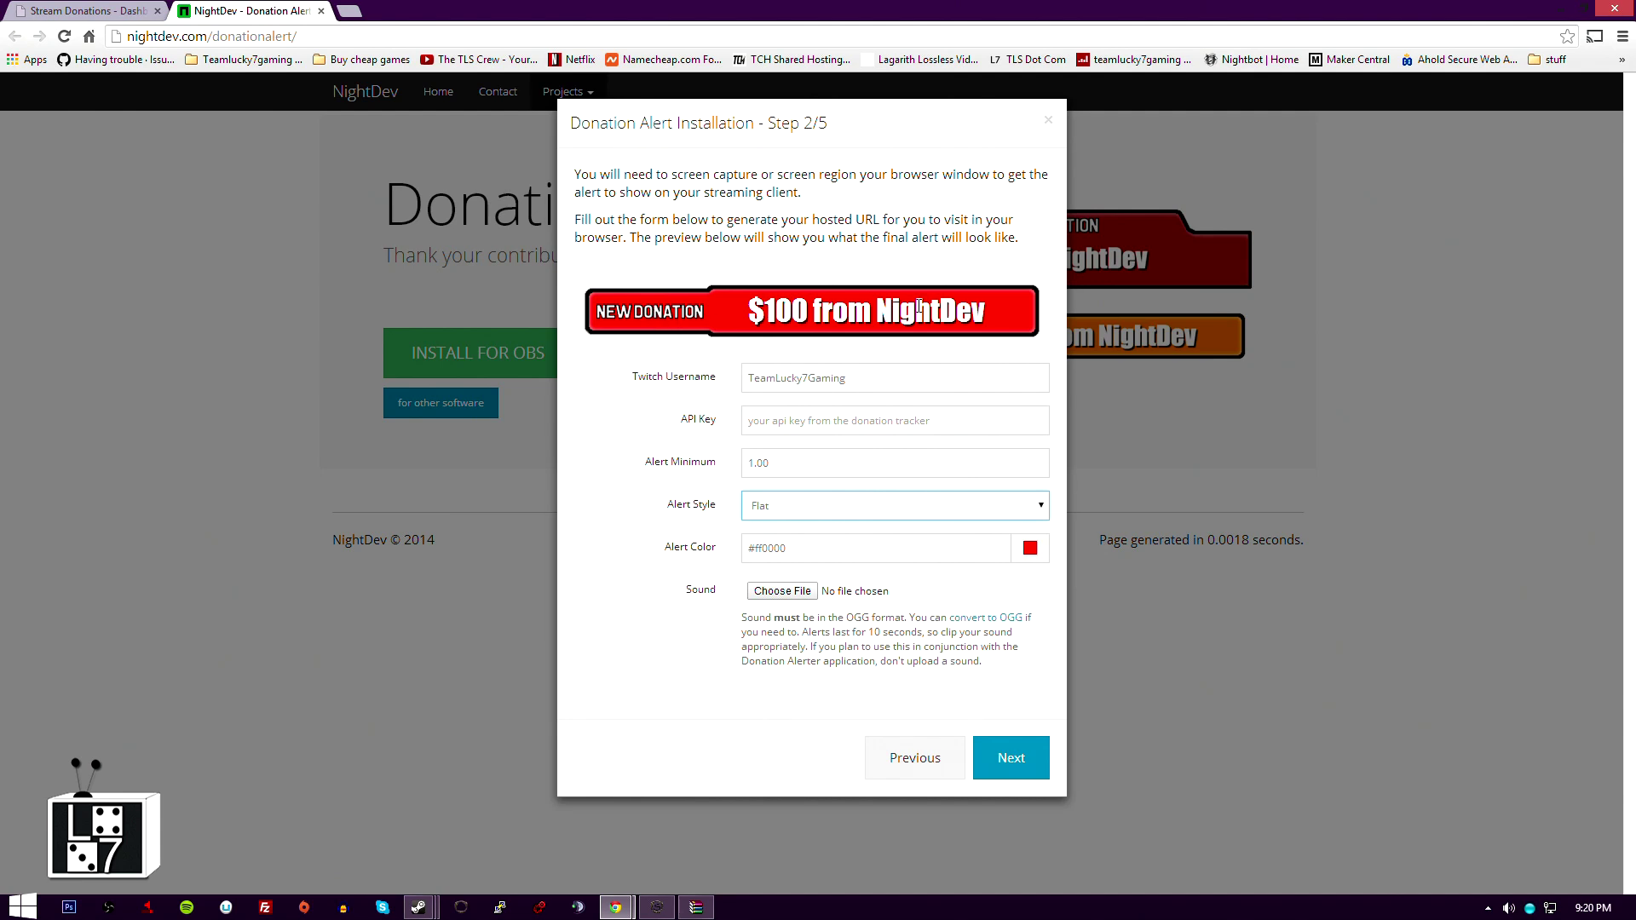
Step: Set the alert colour to magenta #b7119d and choose Use My Own - Text Centered style
left_click(1030, 548)
left_click(1058, 614)
left_click_drag(1045, 632, 1010, 615)
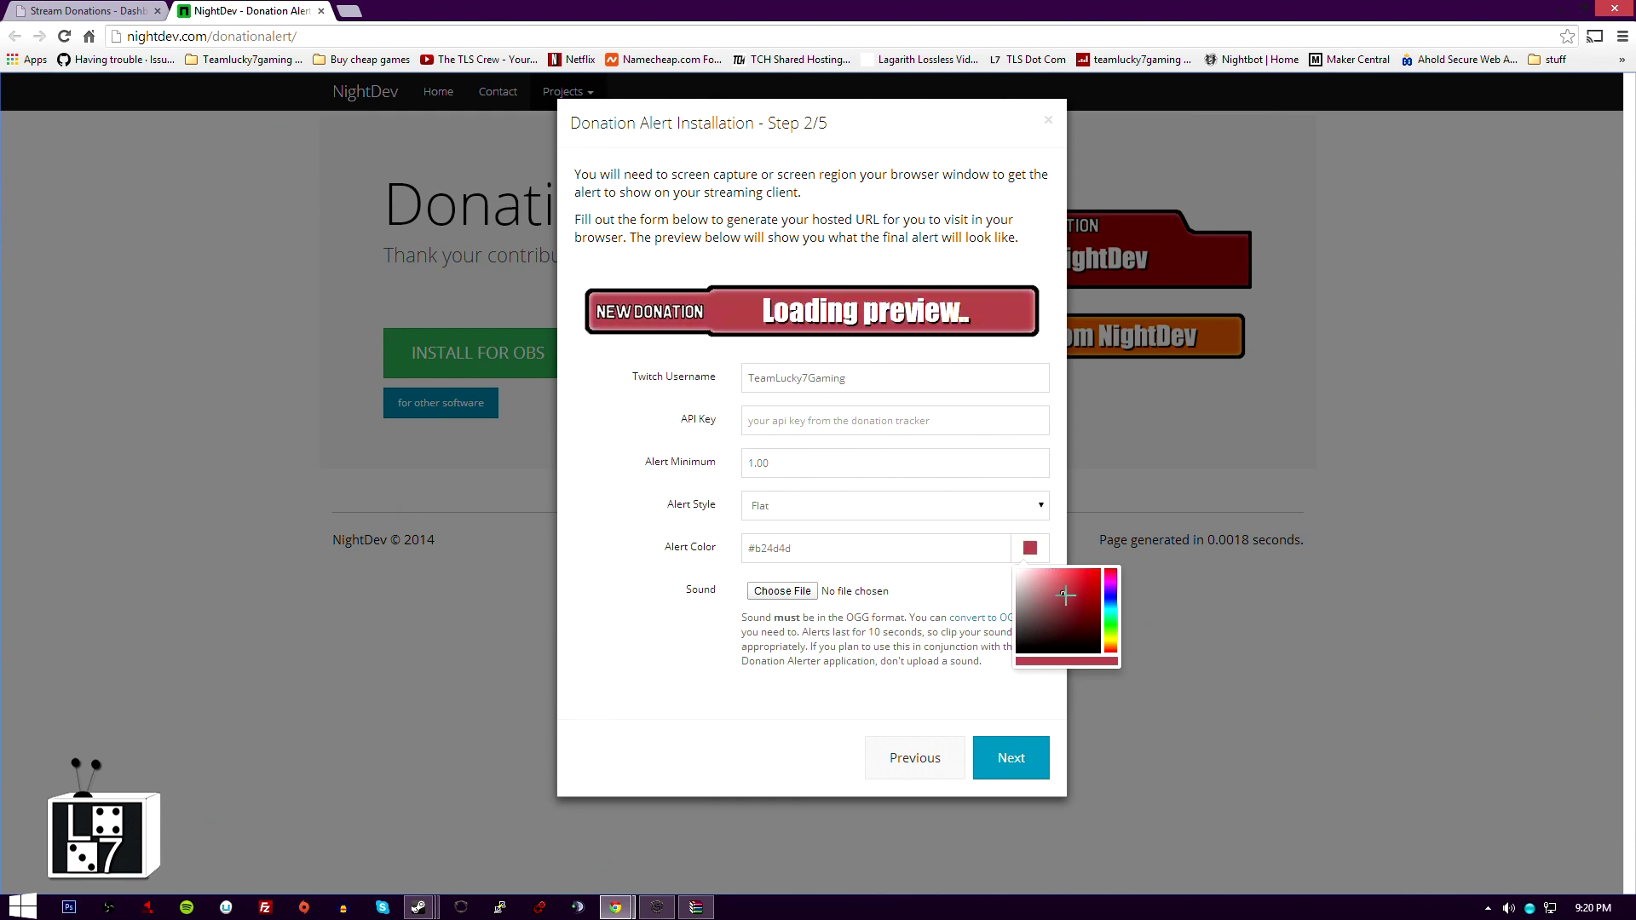
left_click(1082, 571)
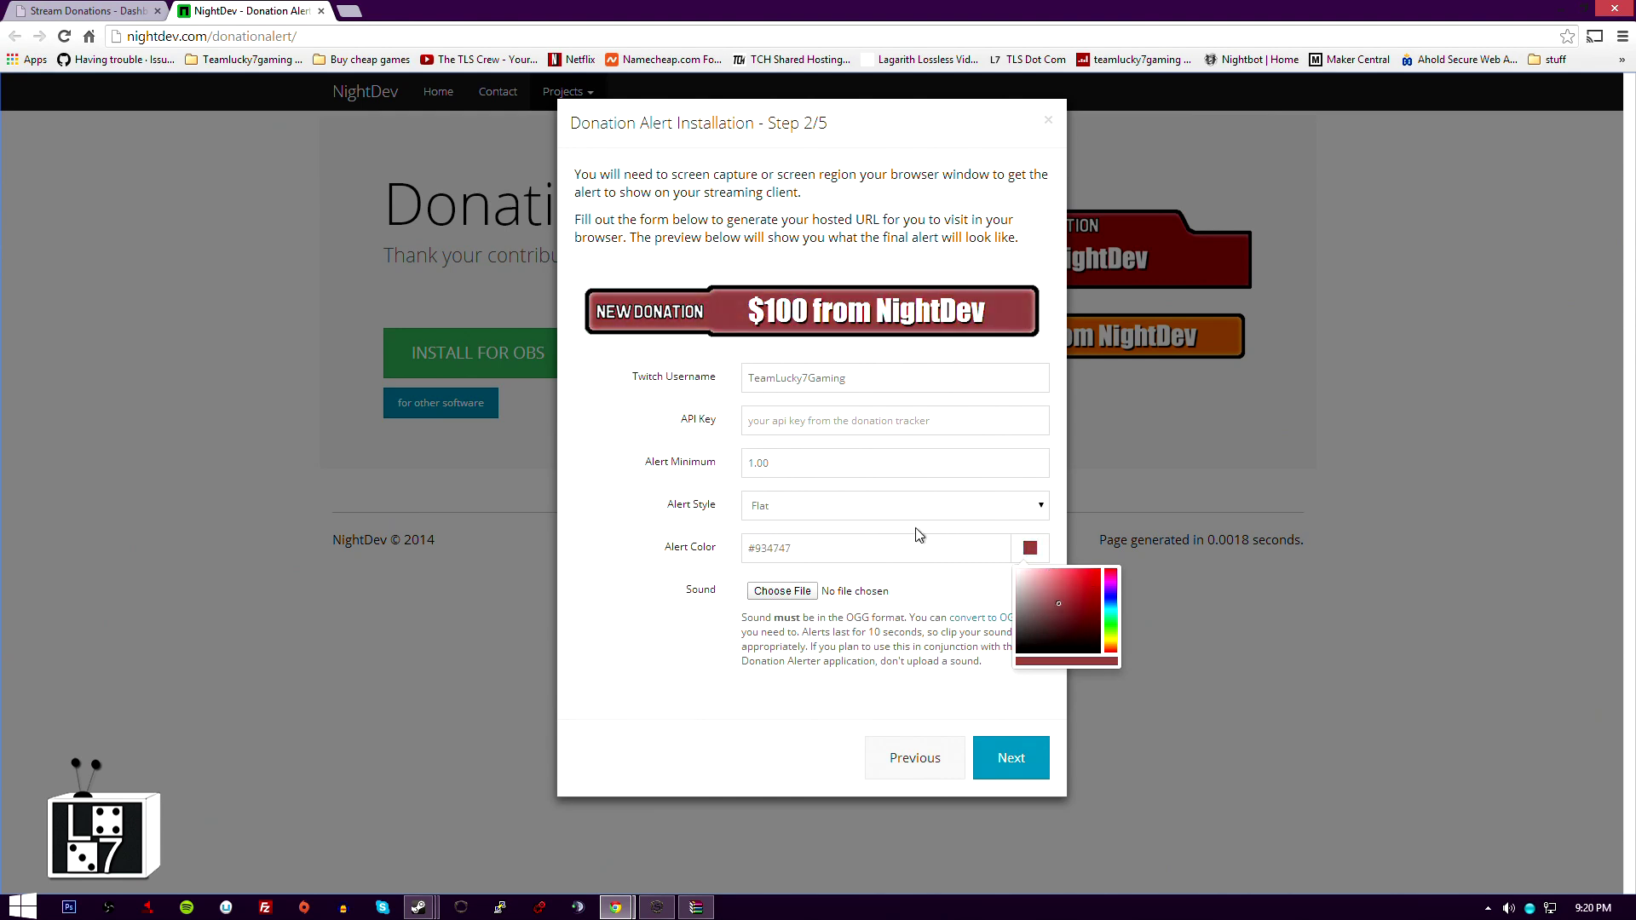
left_click(1019, 569)
left_click(1092, 601)
left_click_drag(1110, 648, 1110, 583)
left_click(1091, 591)
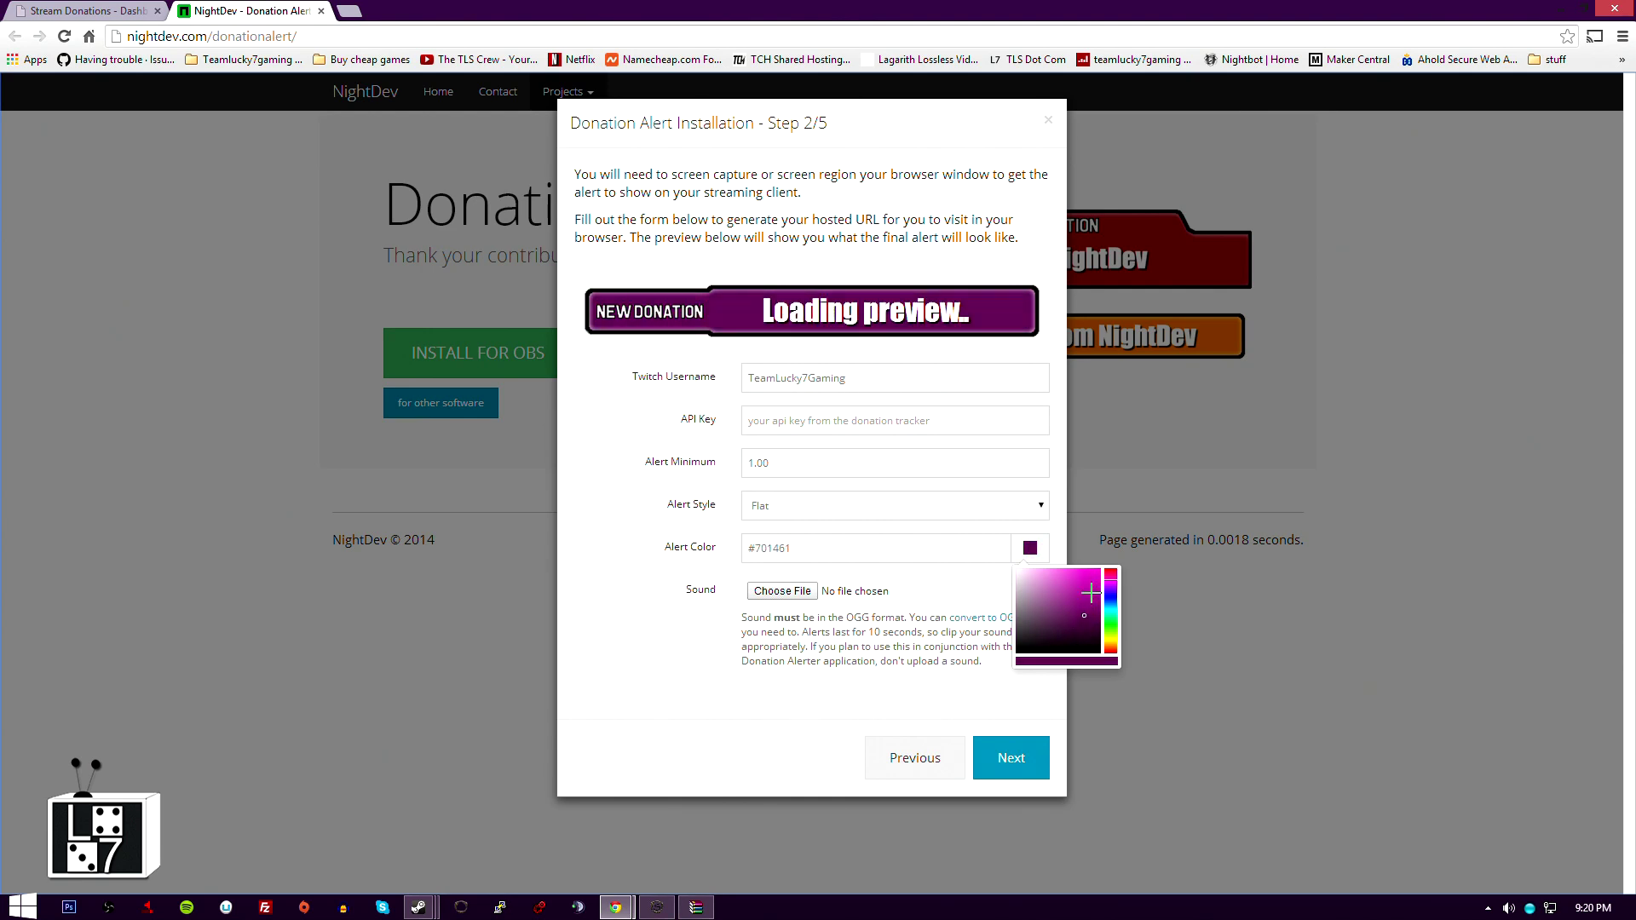
left_click(622, 588)
left_click(833, 506)
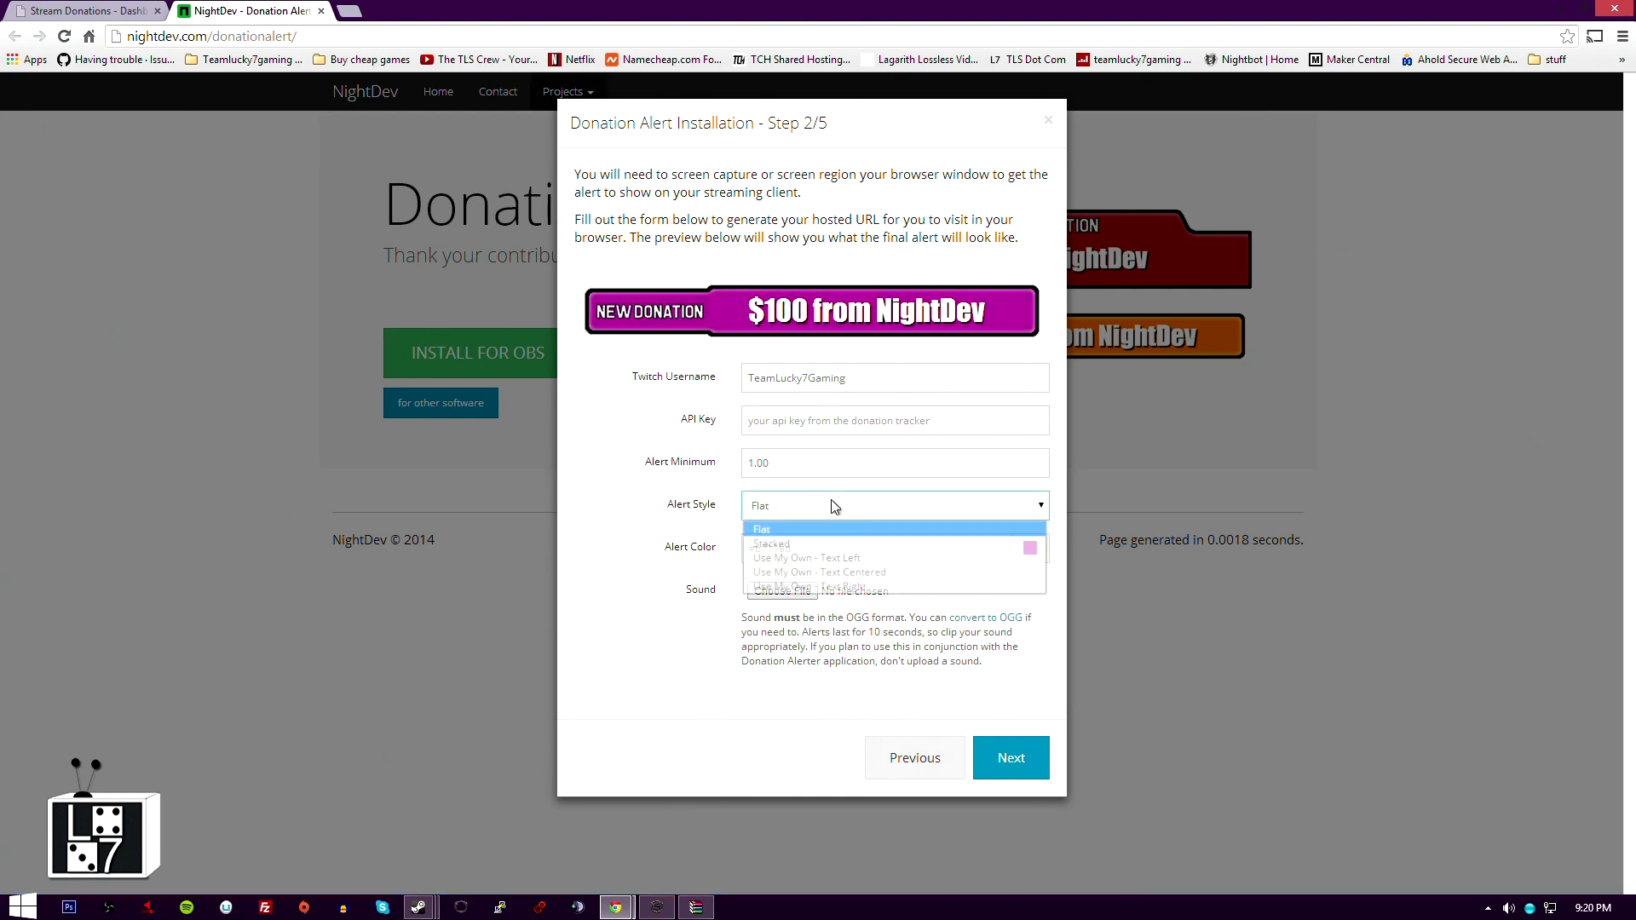
left_click(810, 573)
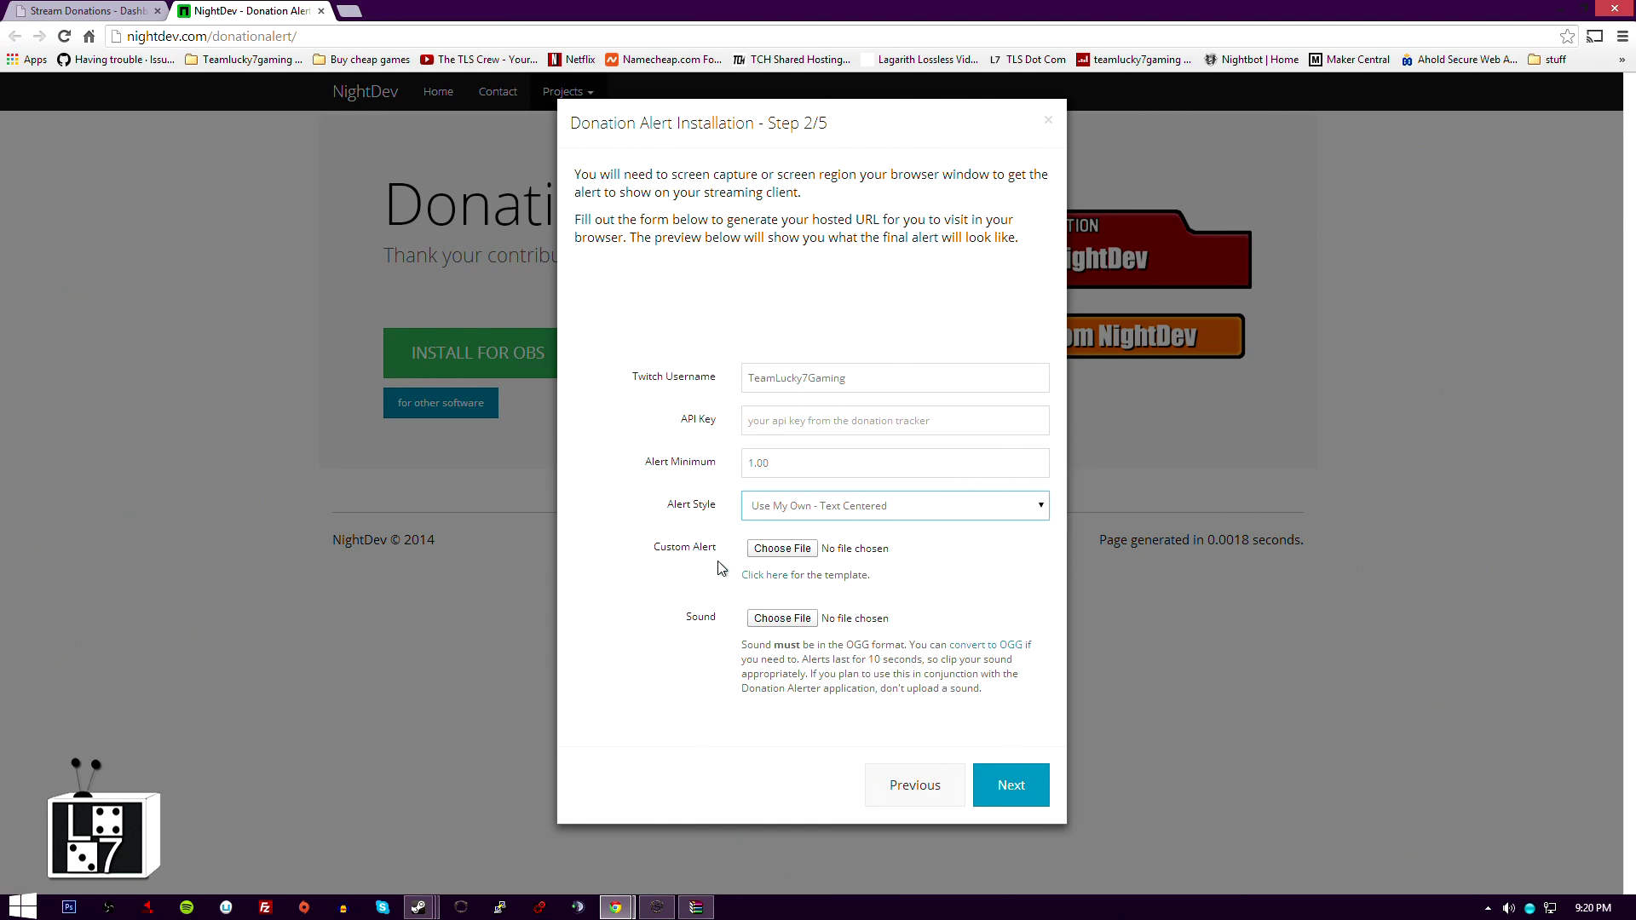
Step: Download the custom alert template and open template (3).psd in a maximized Photoshop
left_click(778, 580)
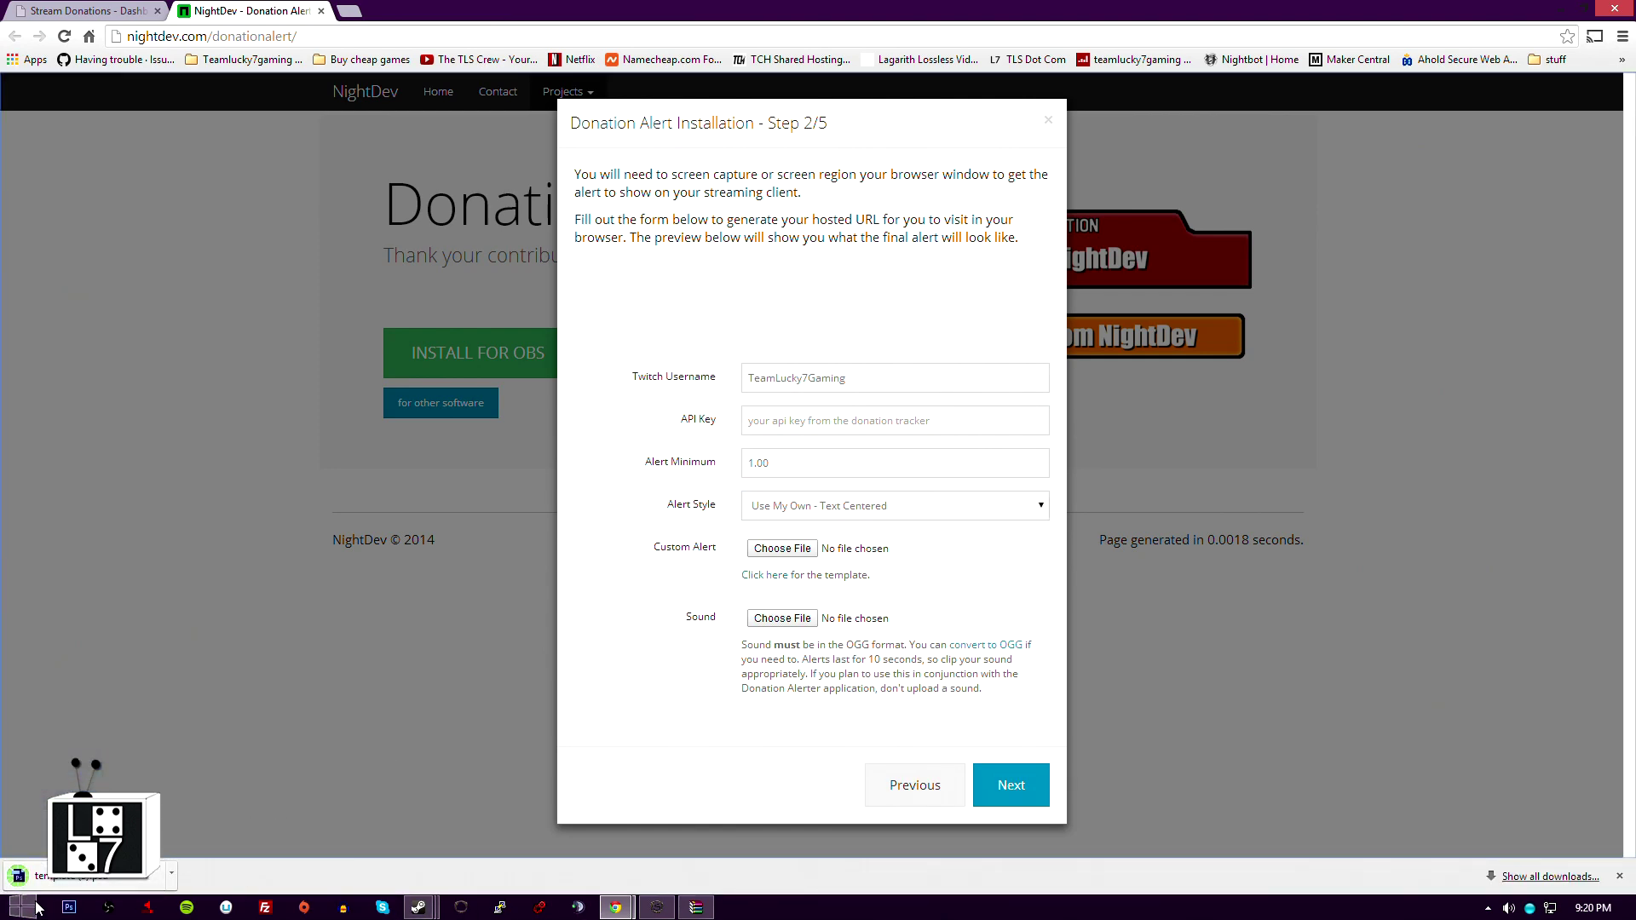
left_click(172, 876)
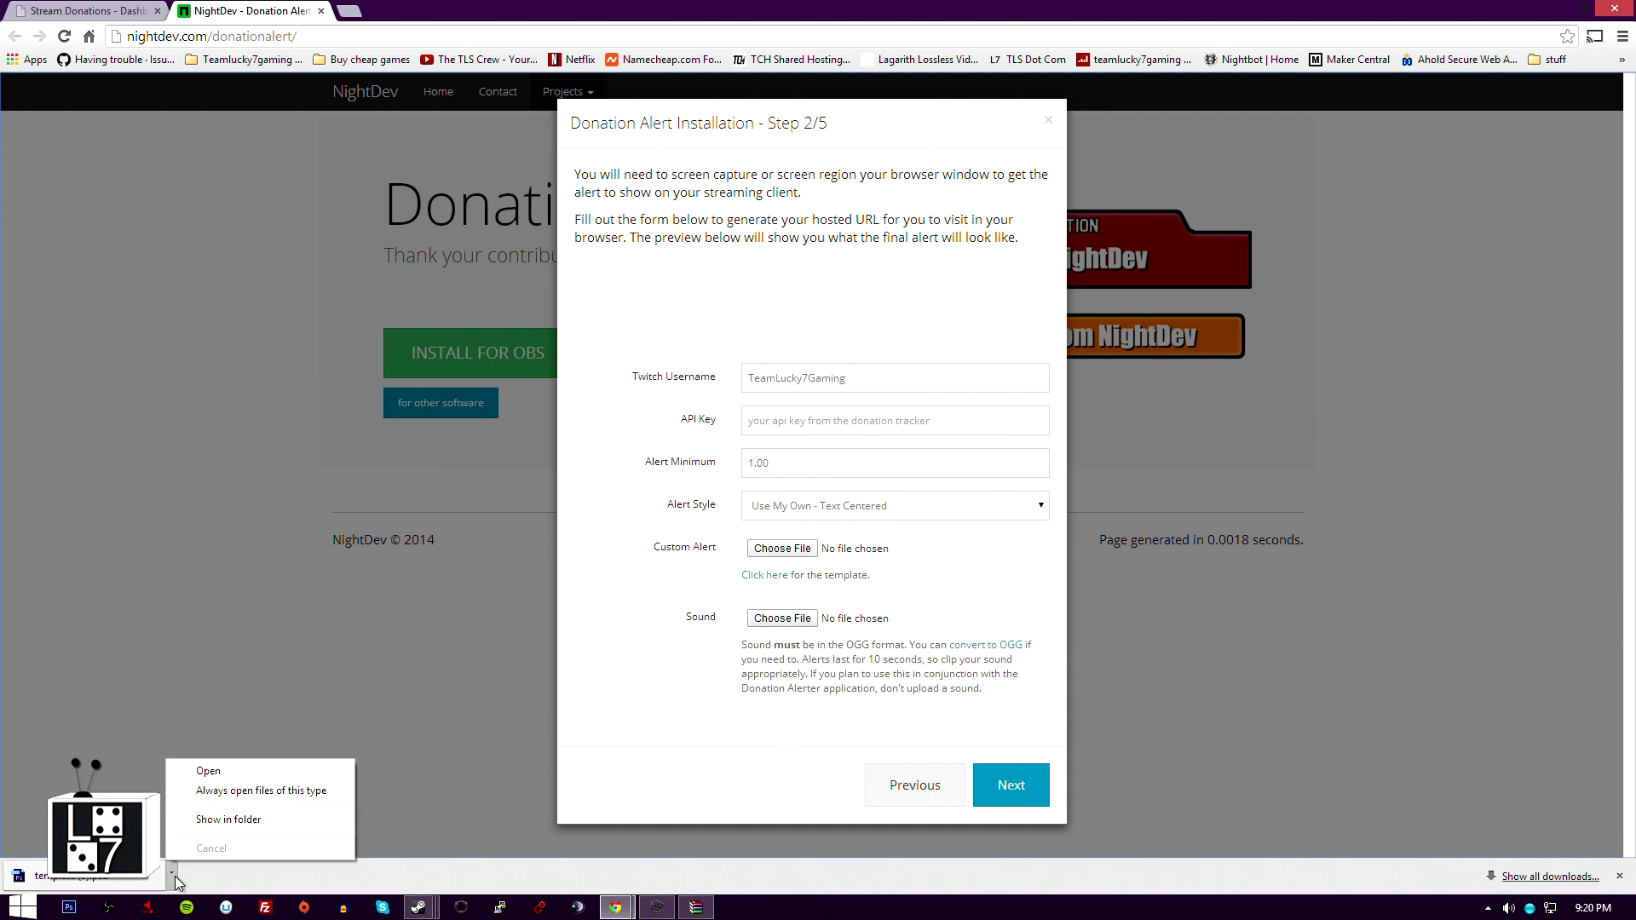
left_click(208, 771)
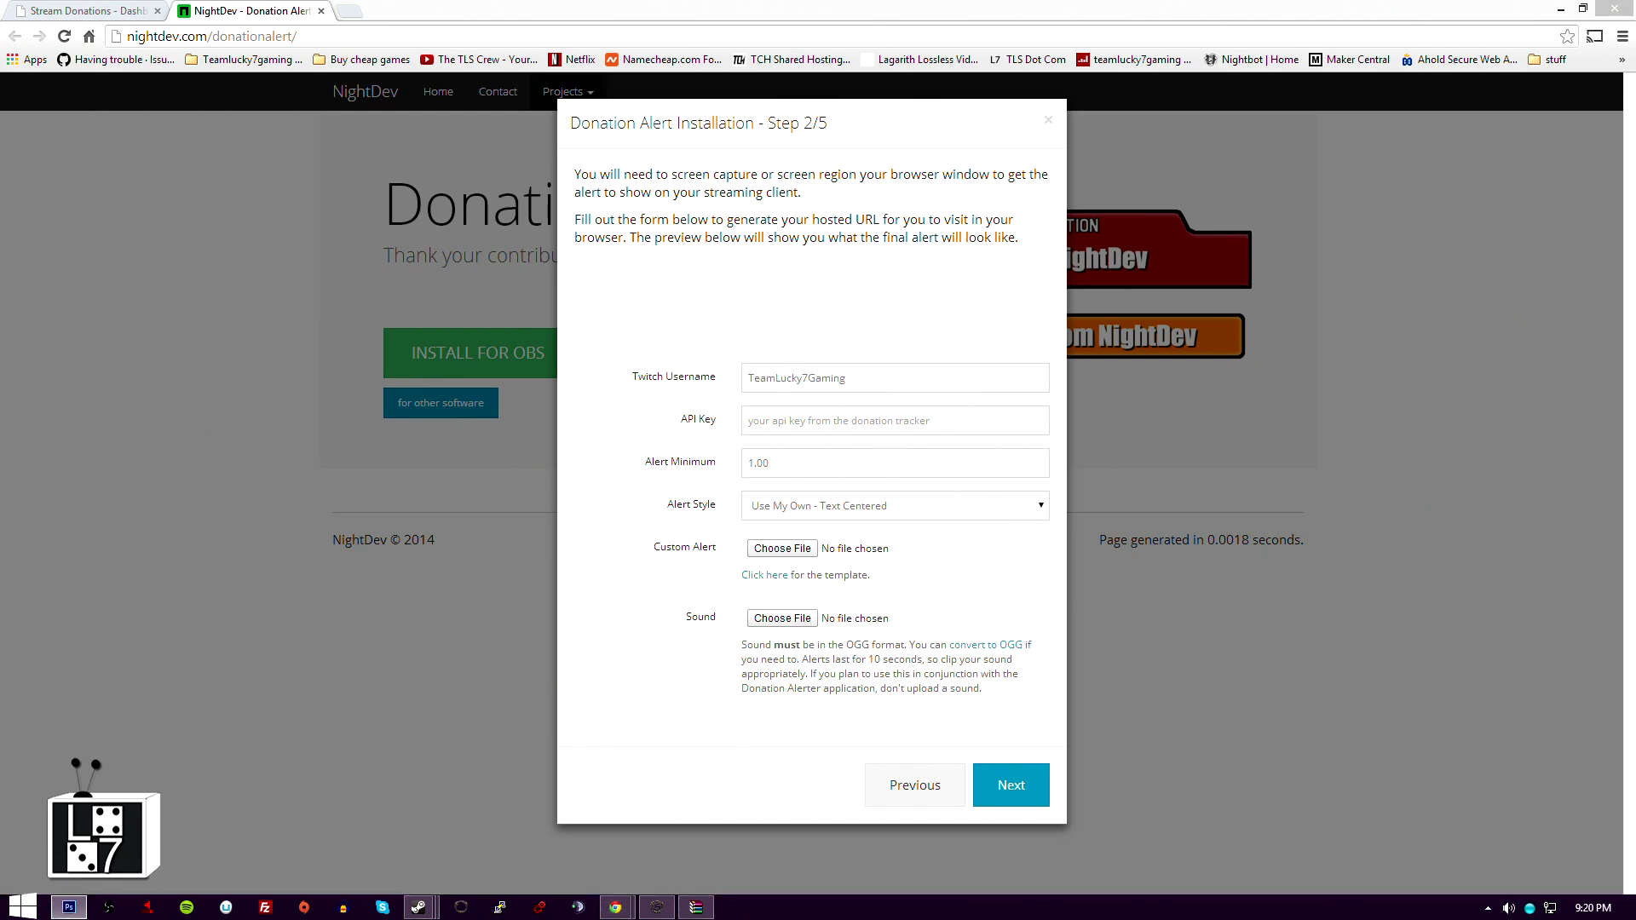
left_click_drag(1632, 9, 776, 6)
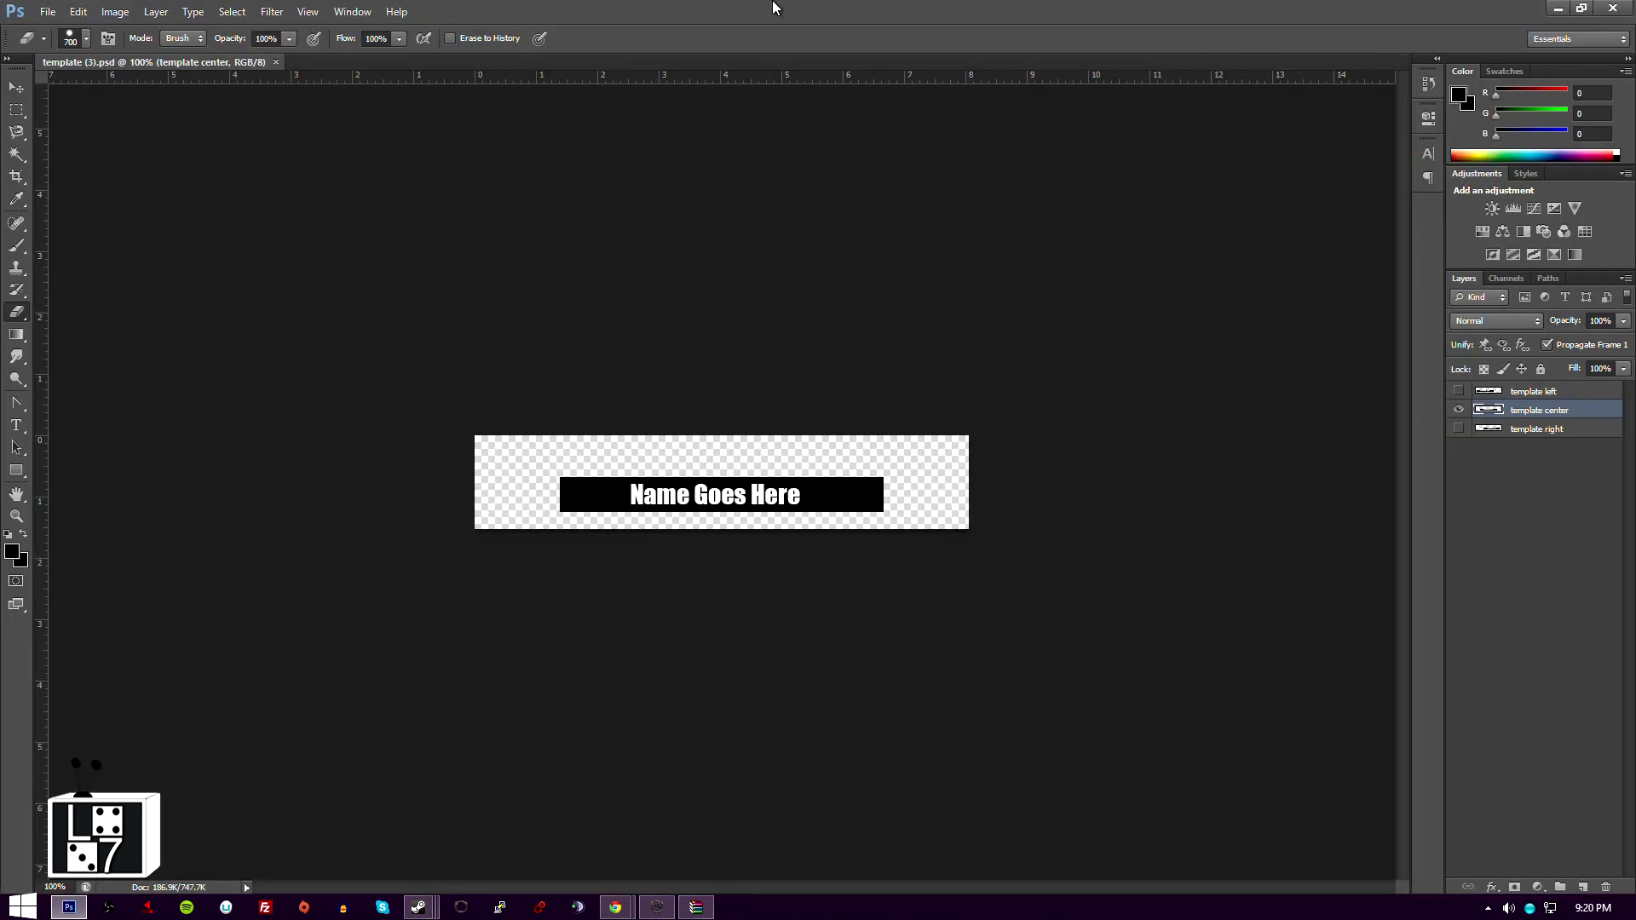
Step: Select the Type tool and toggle the template center layer's visibility, ending hidden
key("t")
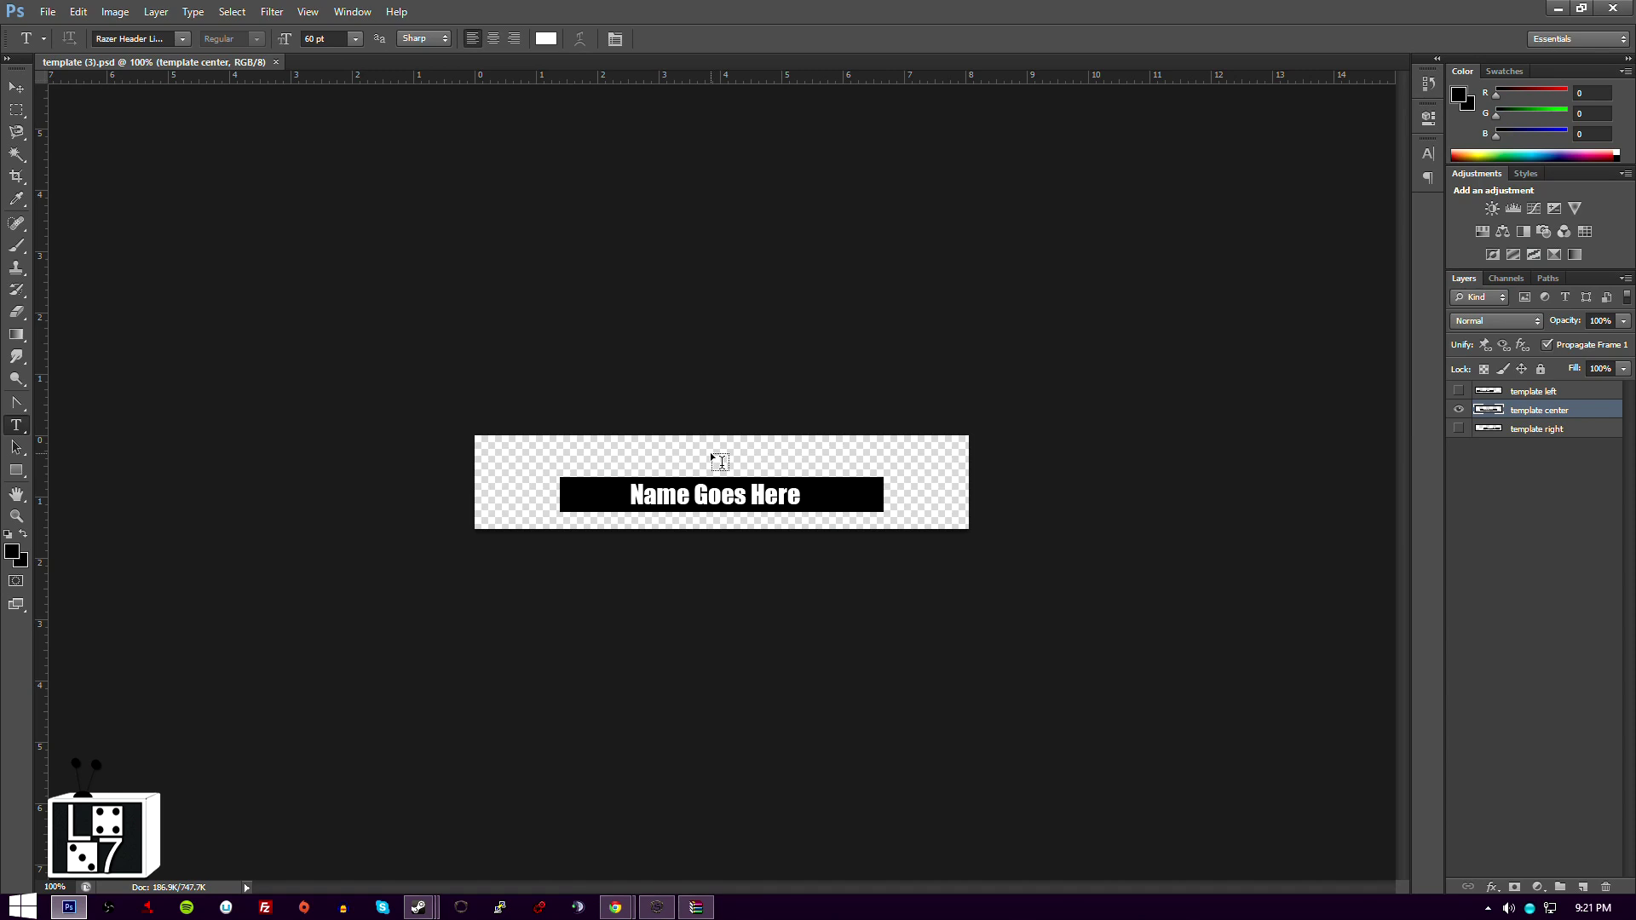
left_click(1458, 410)
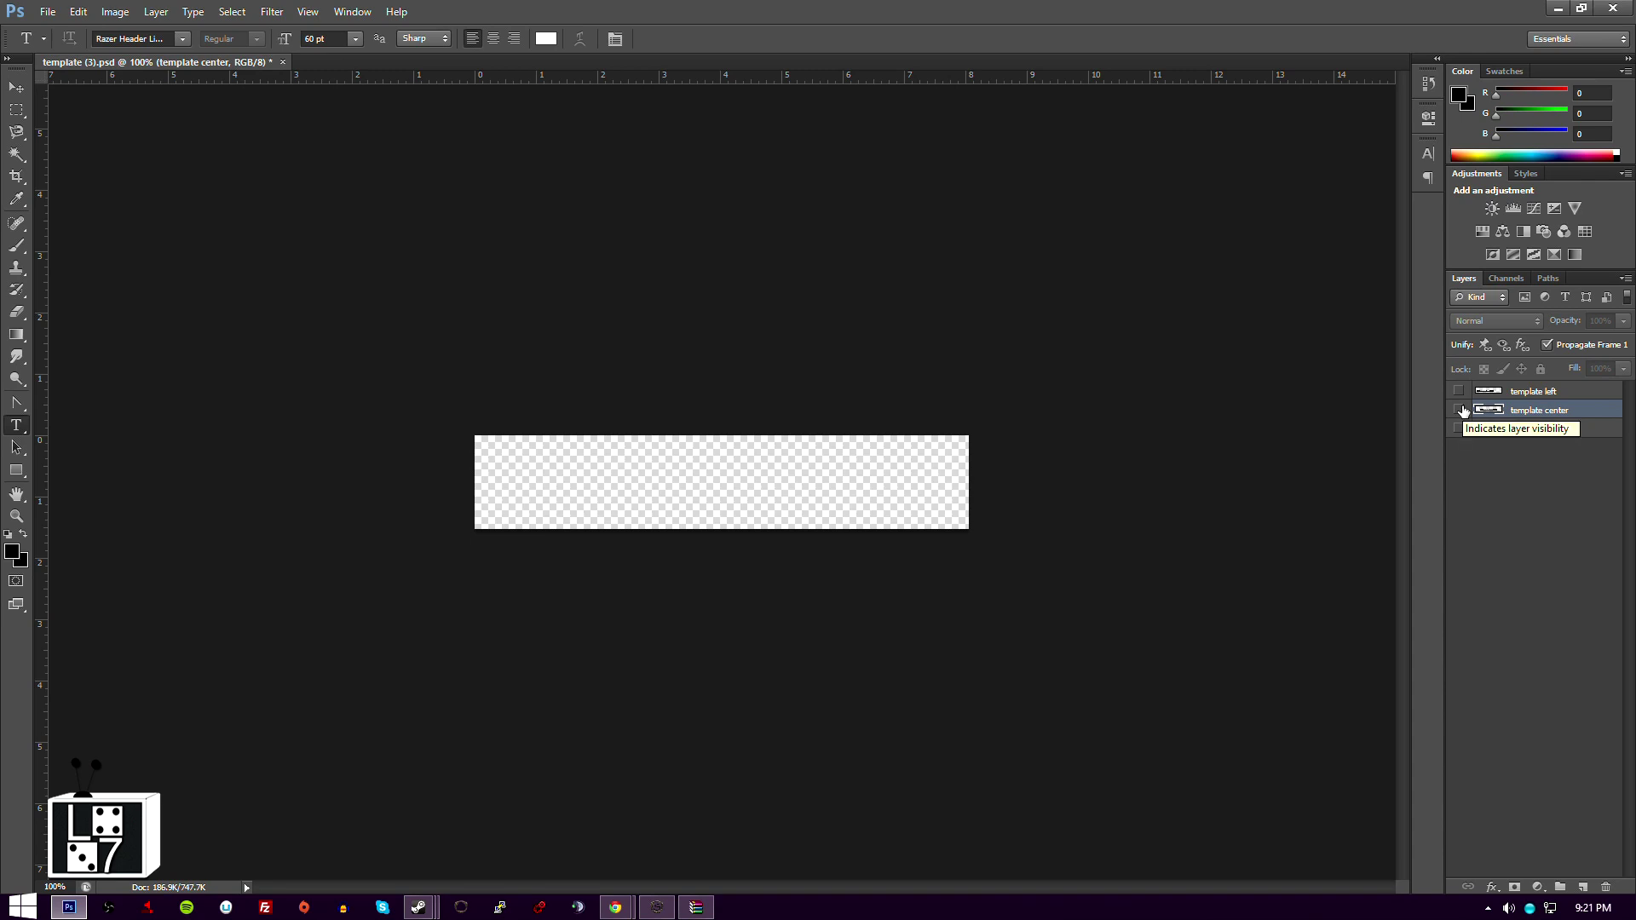
left_click(1459, 410)
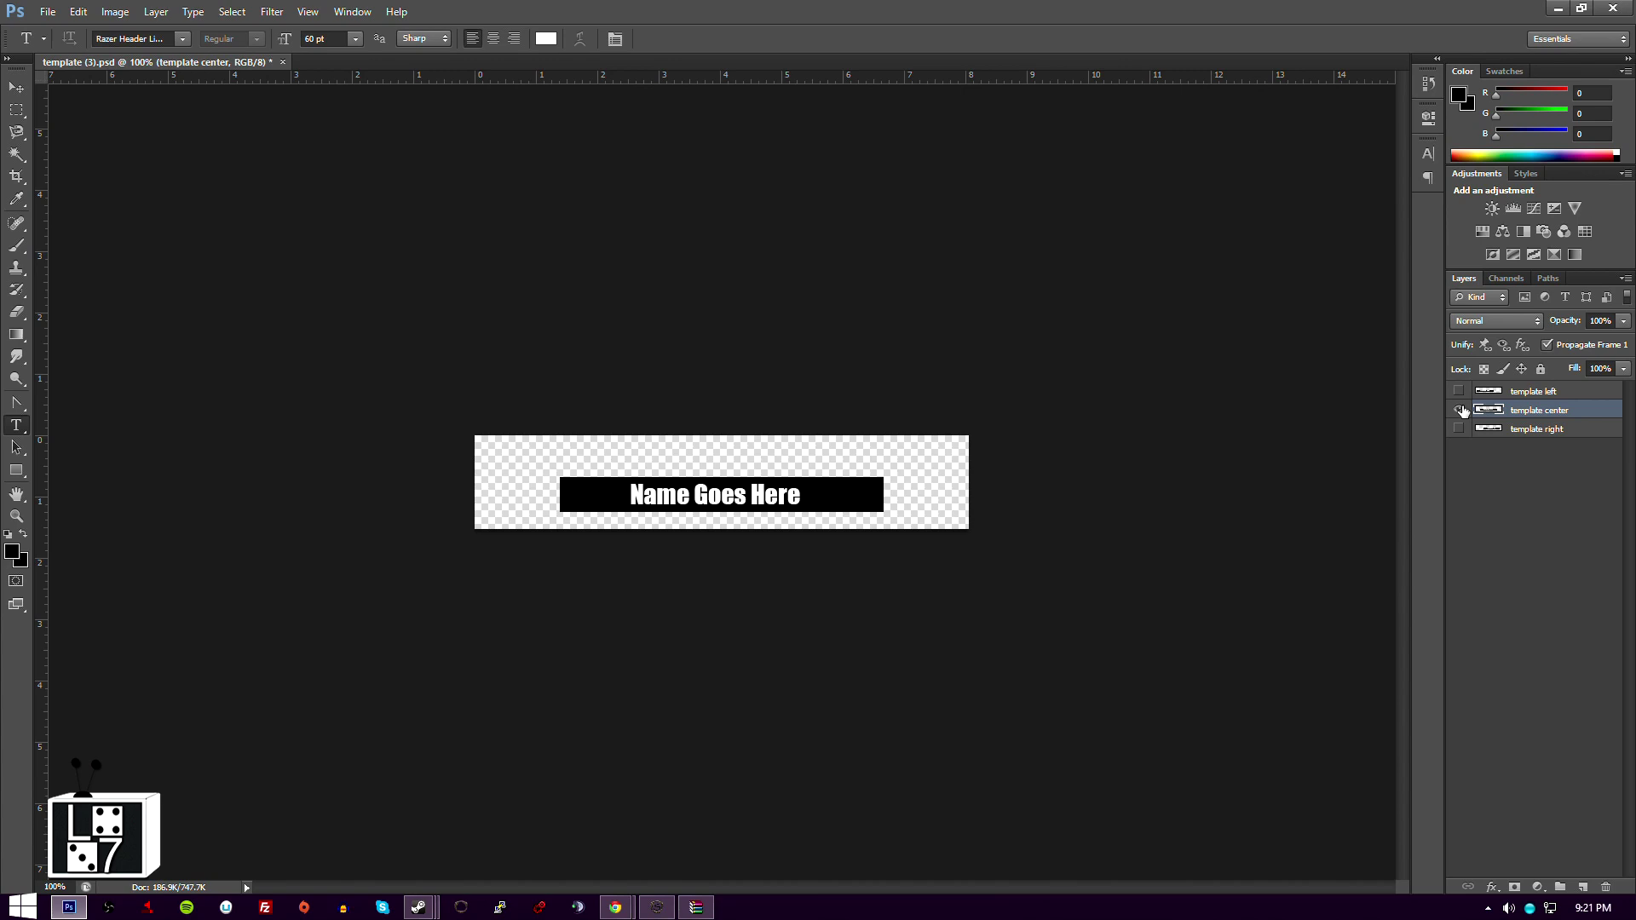
left_click(1459, 410)
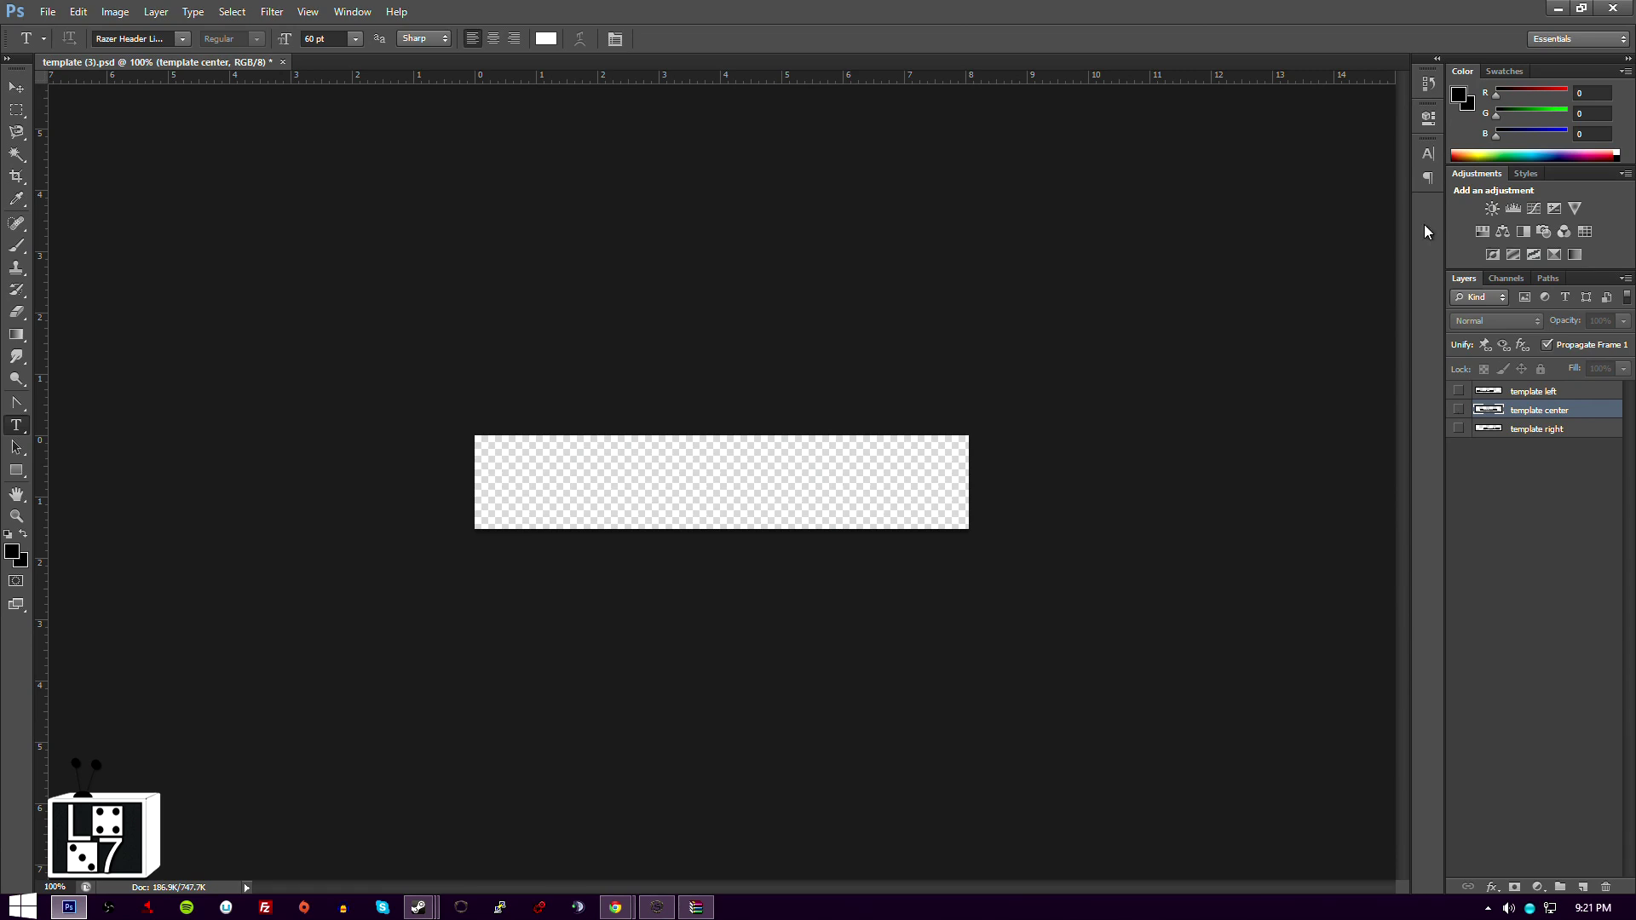
Step: Start File > Open and browse to C: > Users > user folder > Downloads
left_click(48, 11)
left_click(59, 47)
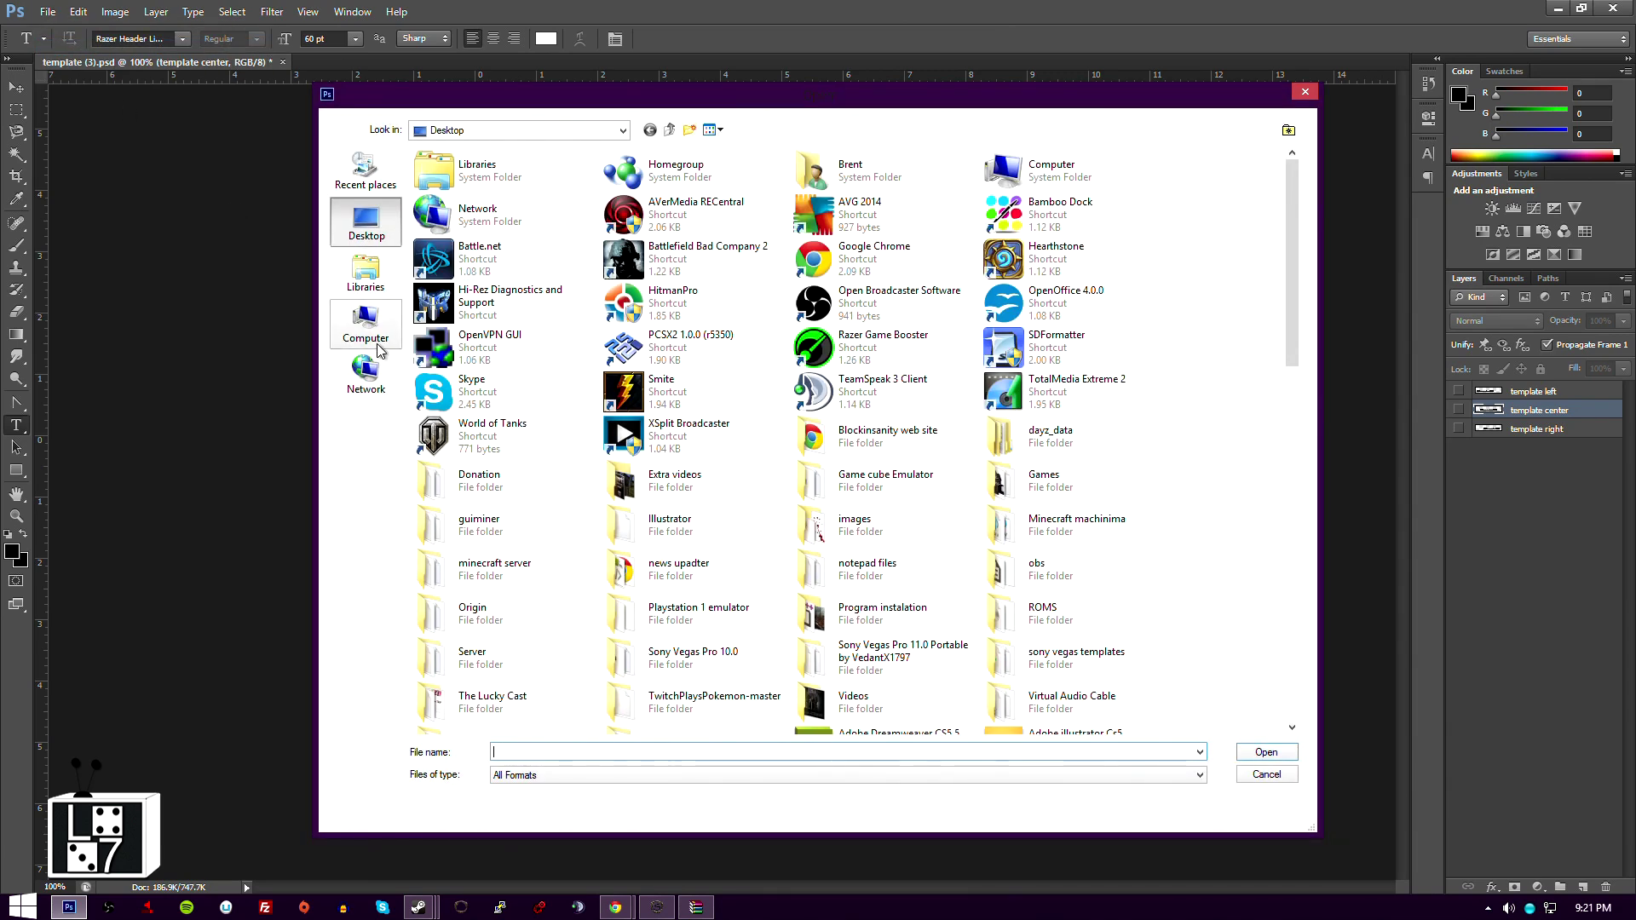
left_click(366, 322)
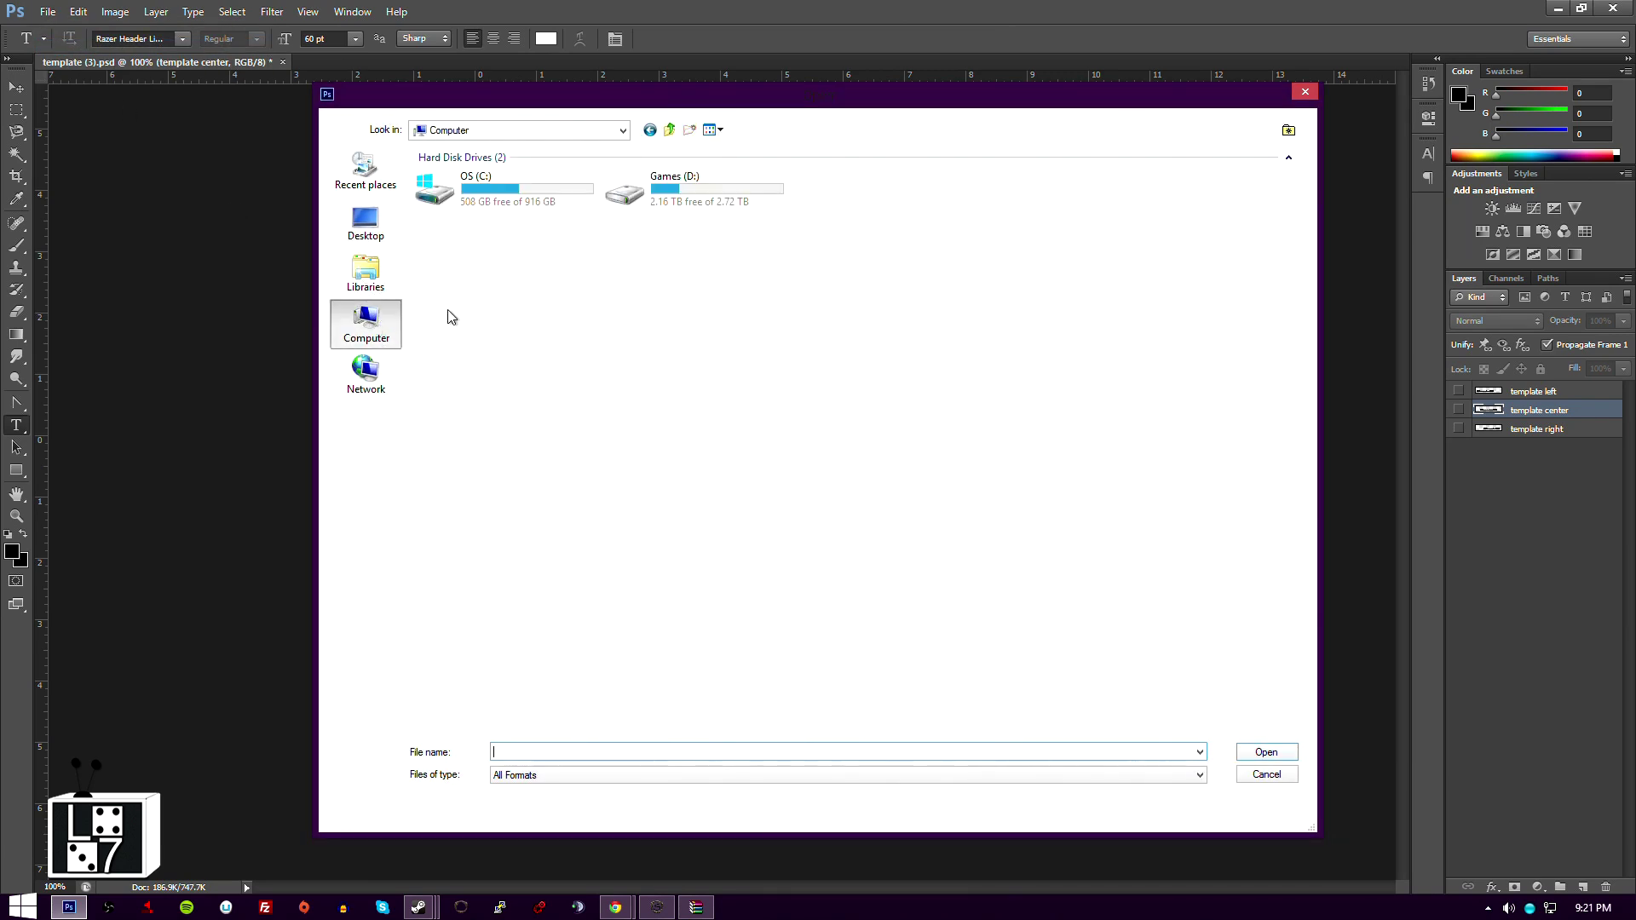
double_click(451, 208)
double_click(460, 500)
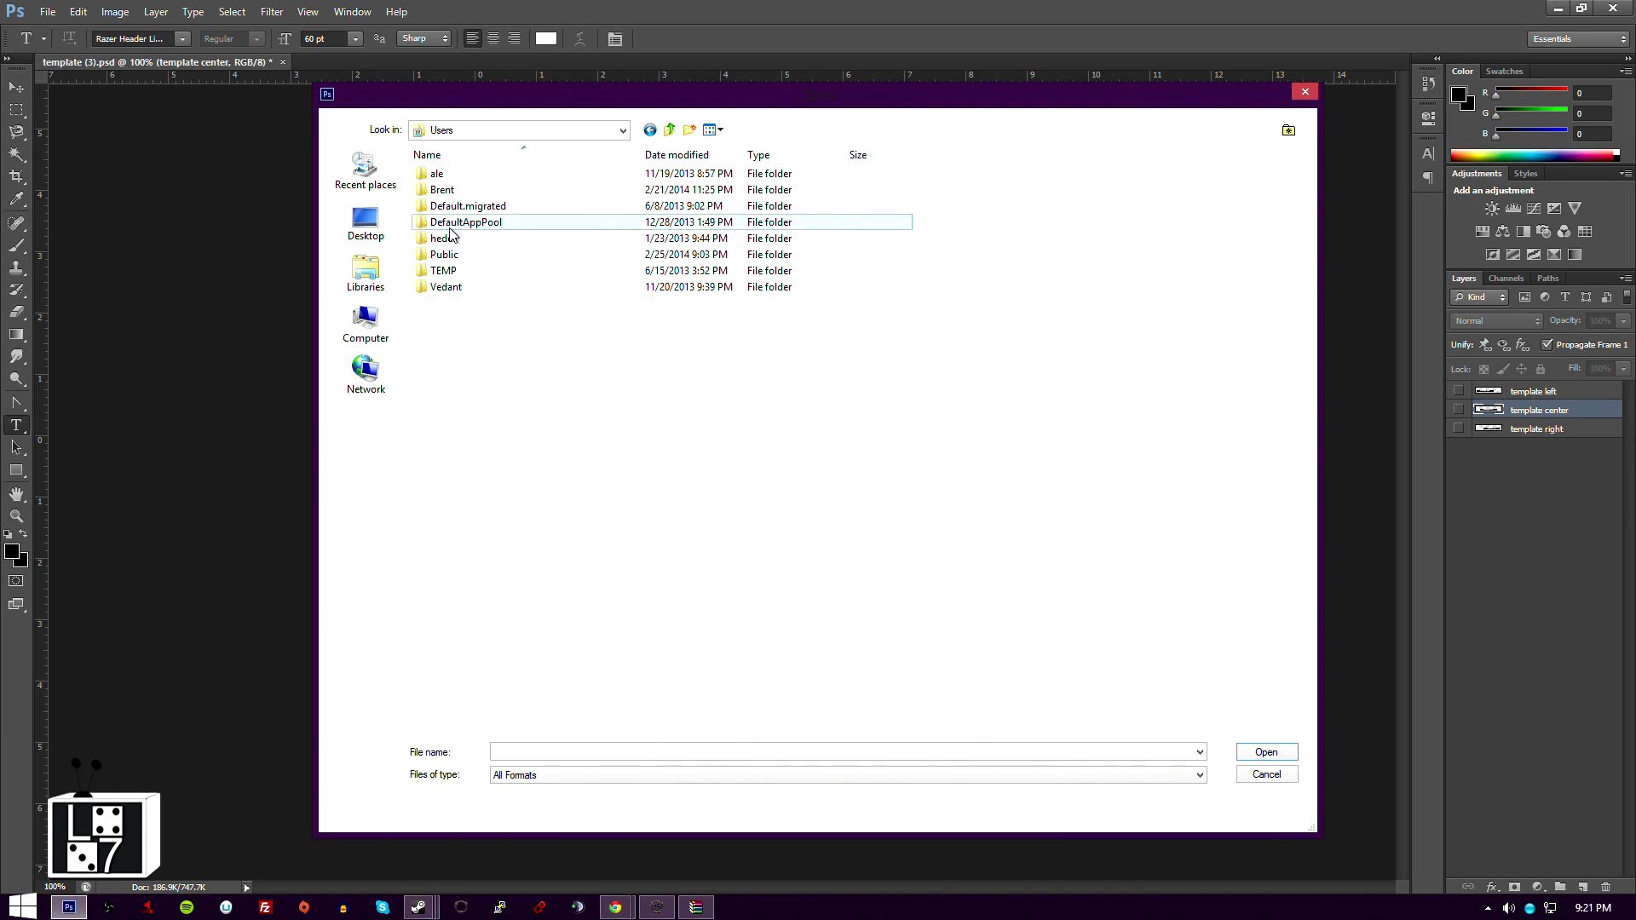
double_click(453, 190)
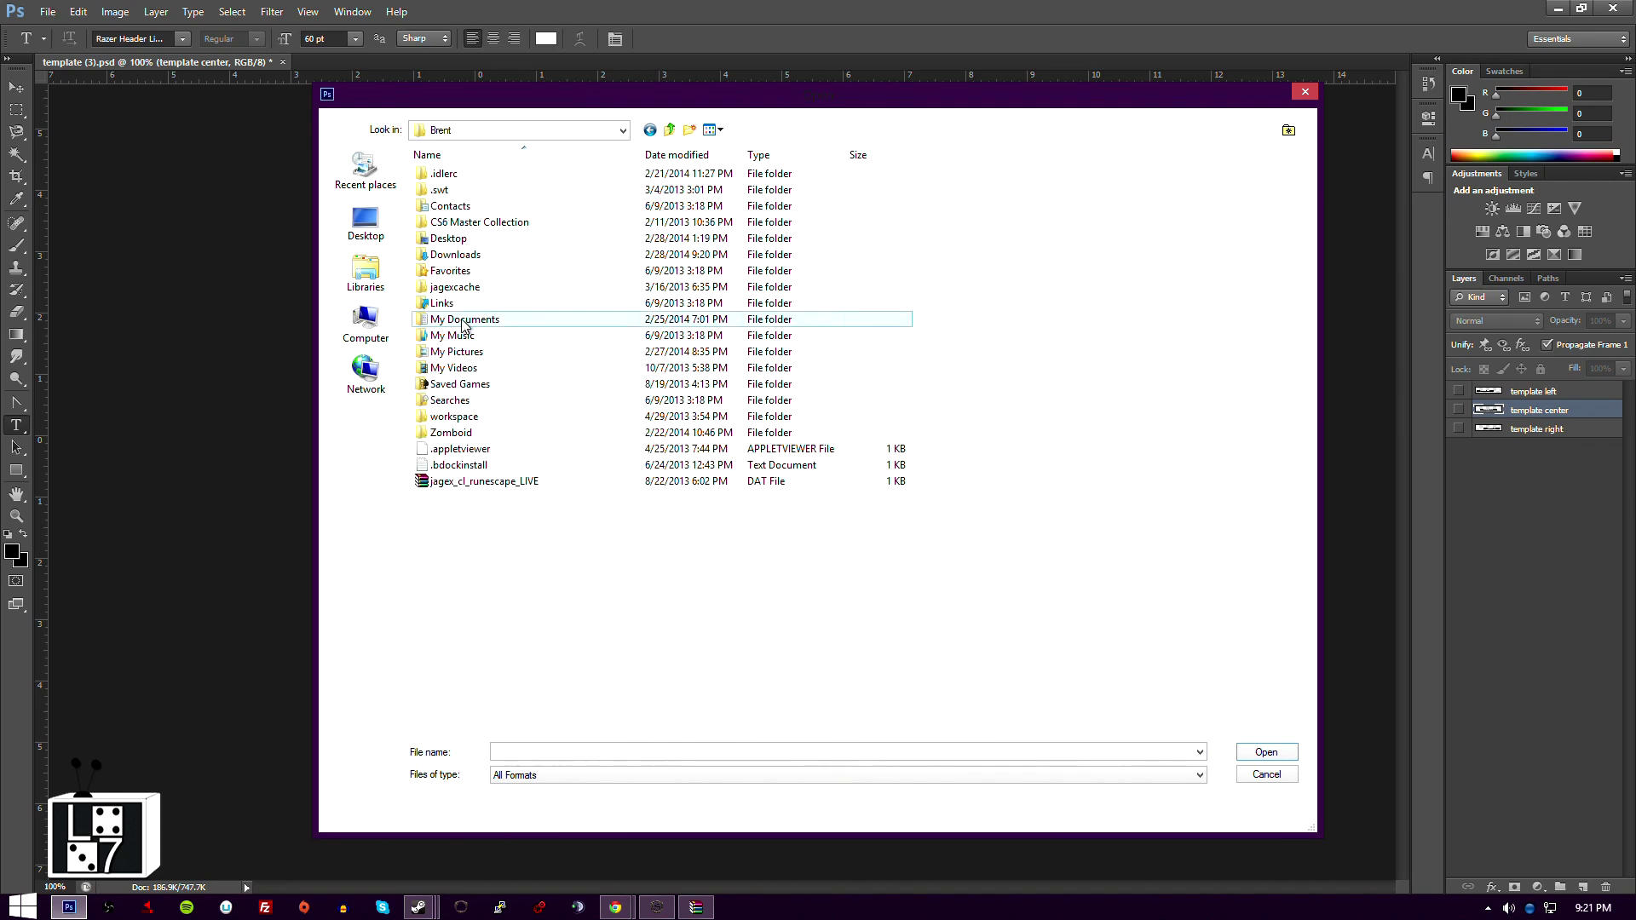
double_click(459, 257)
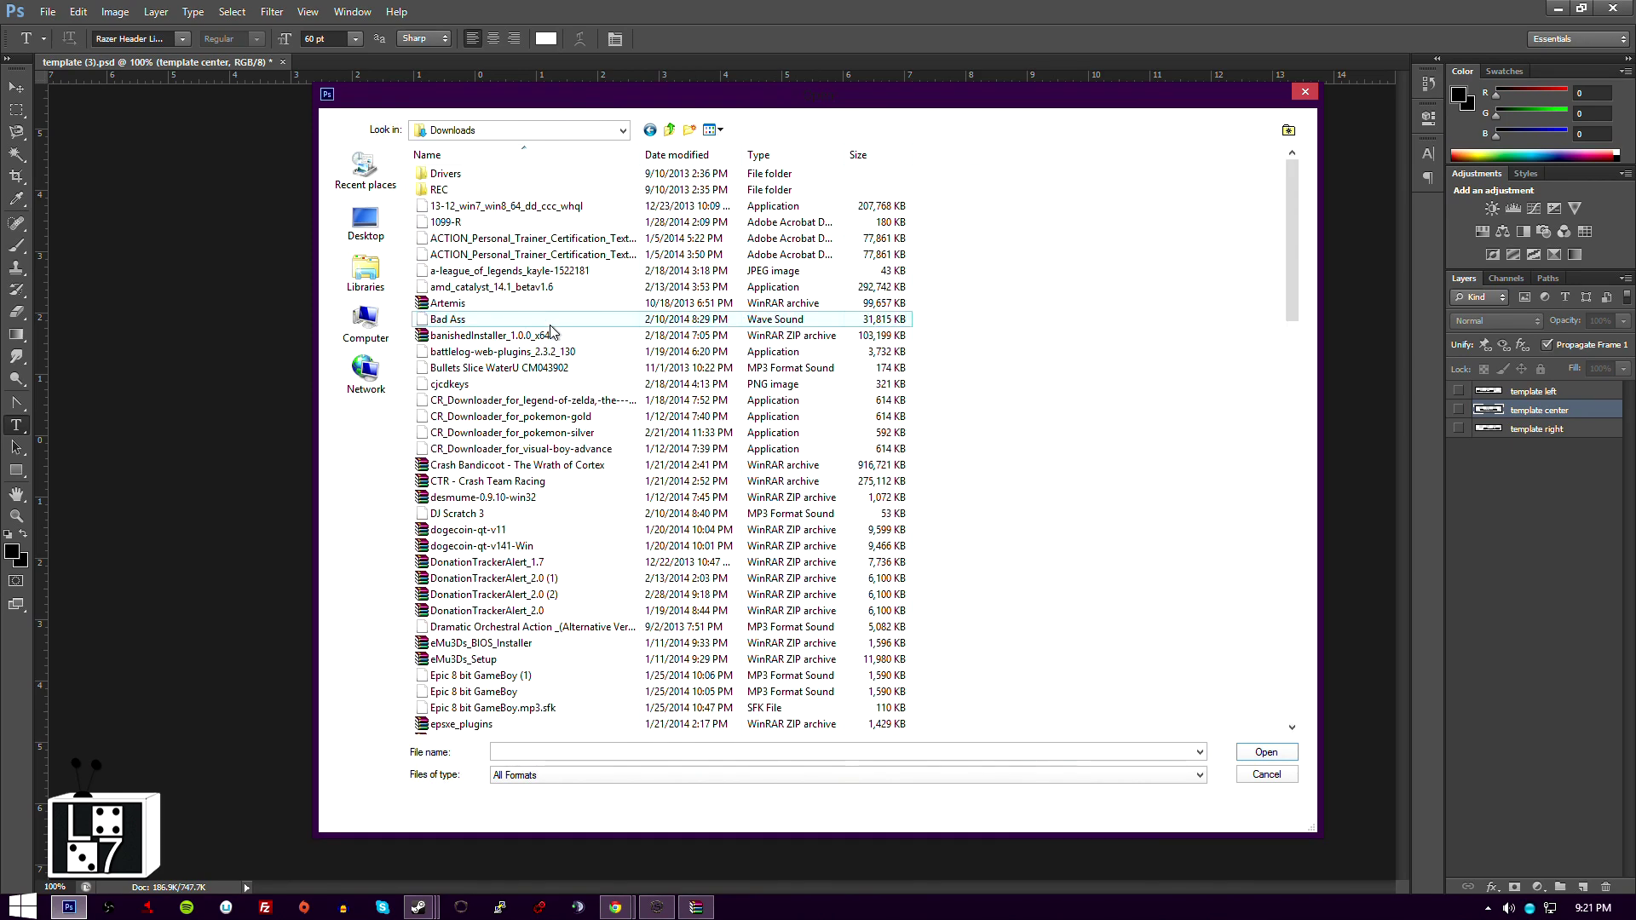
Step: Dismiss the AVG threat warning and open templatedone.psd from Downloads
scroll(430, 390, "down", 2)
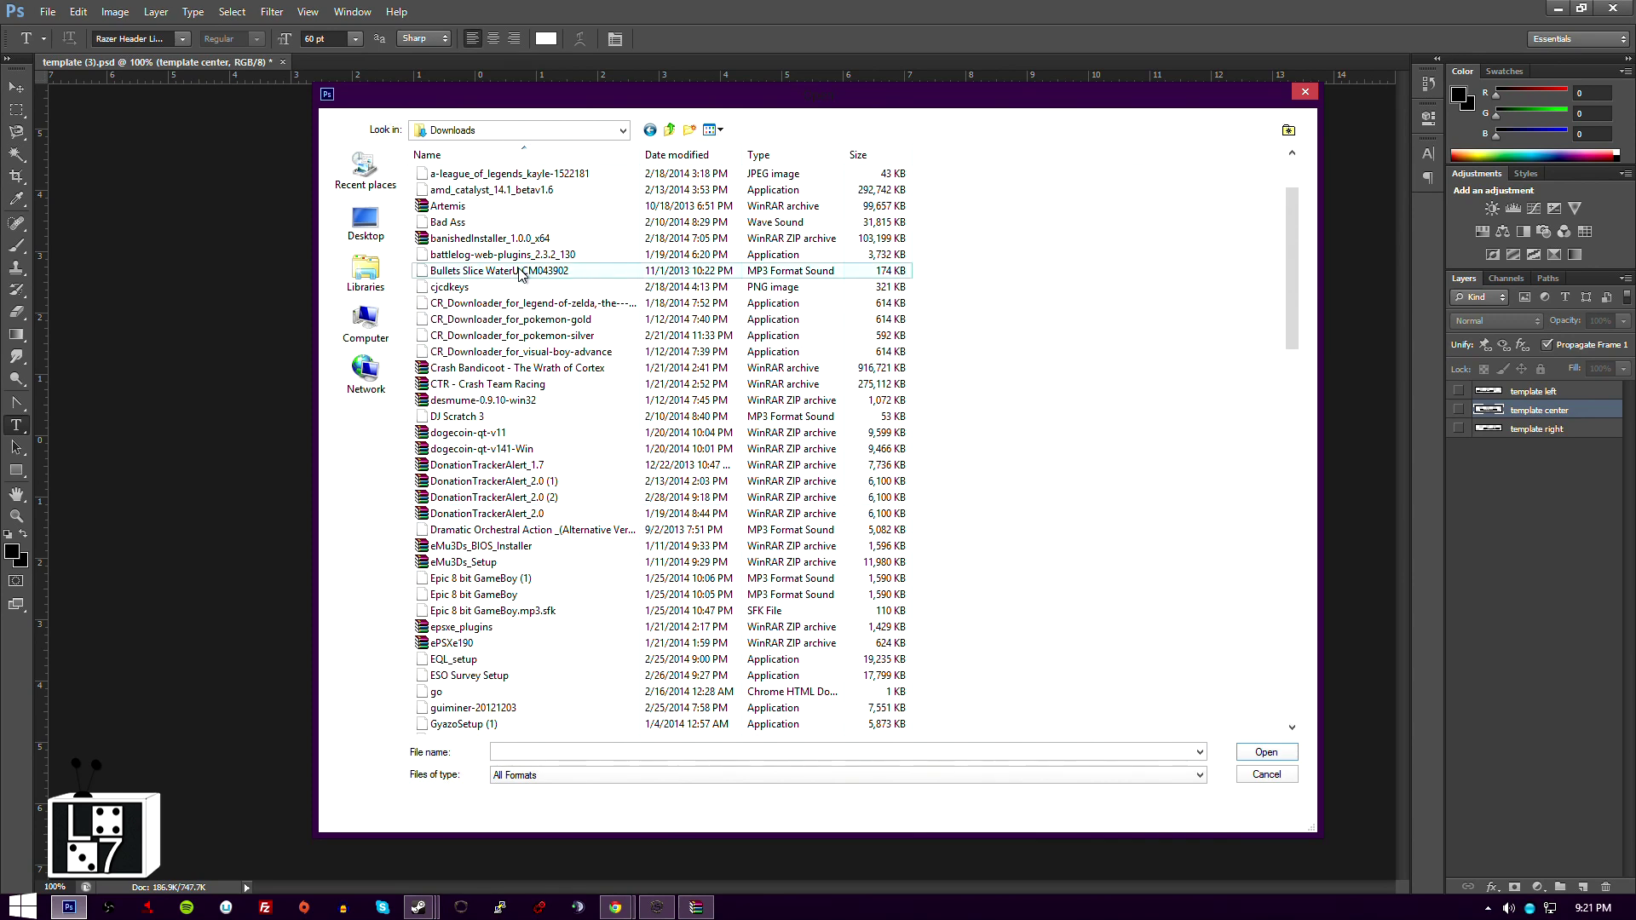
scroll(481, 281, "up", 2)
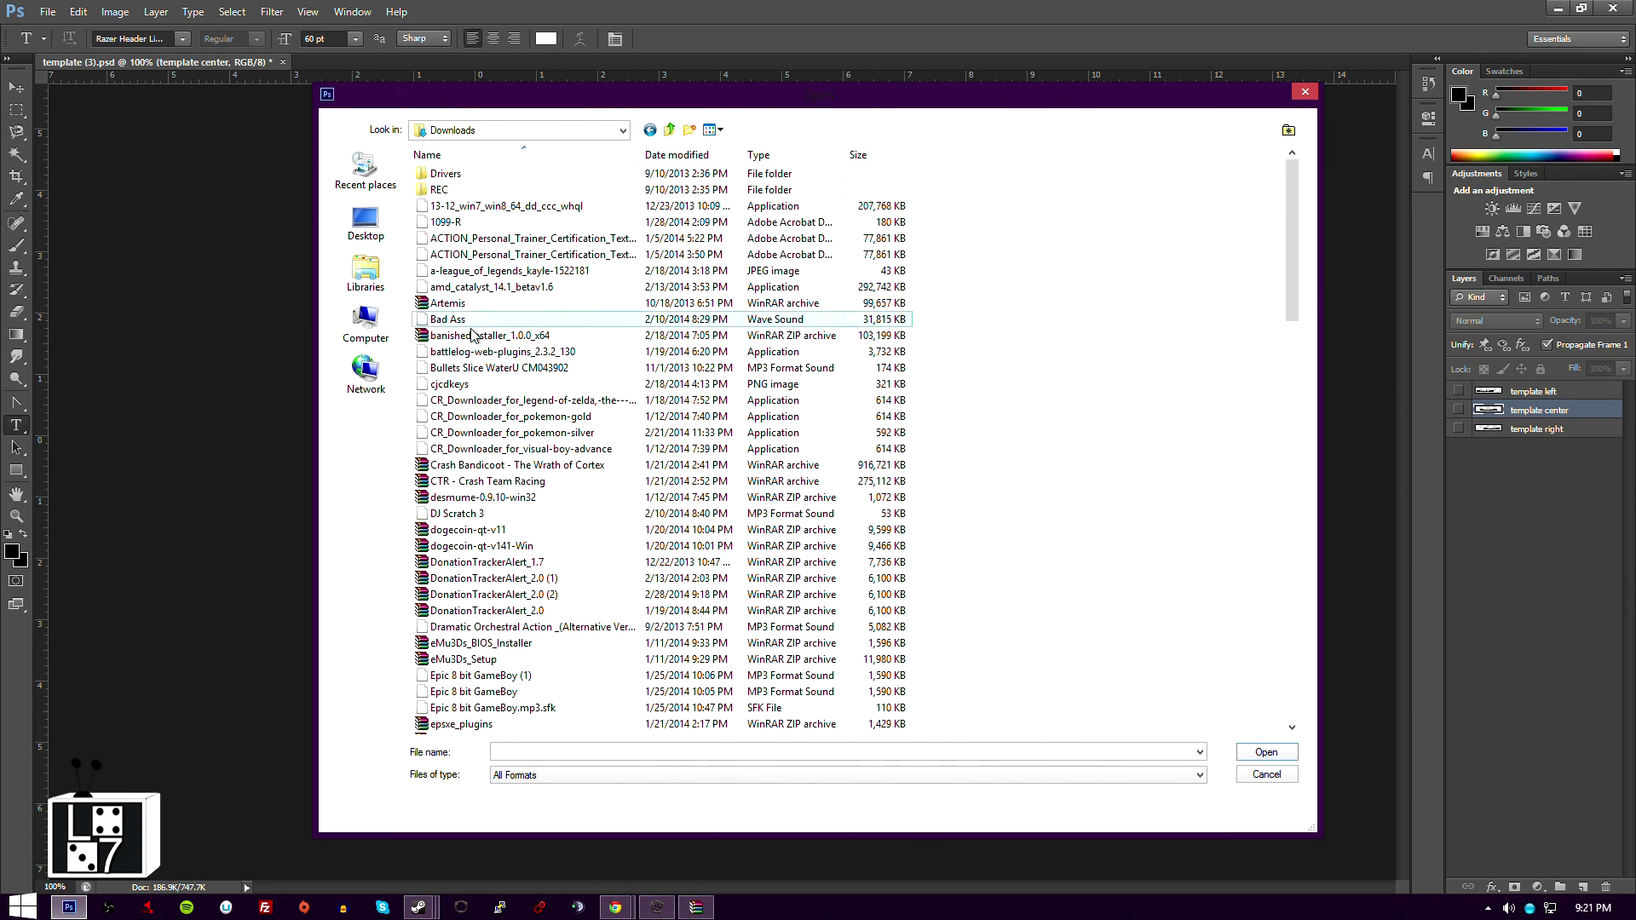
scroll(507, 529, "down", 3)
scroll(512, 648, "down", 10)
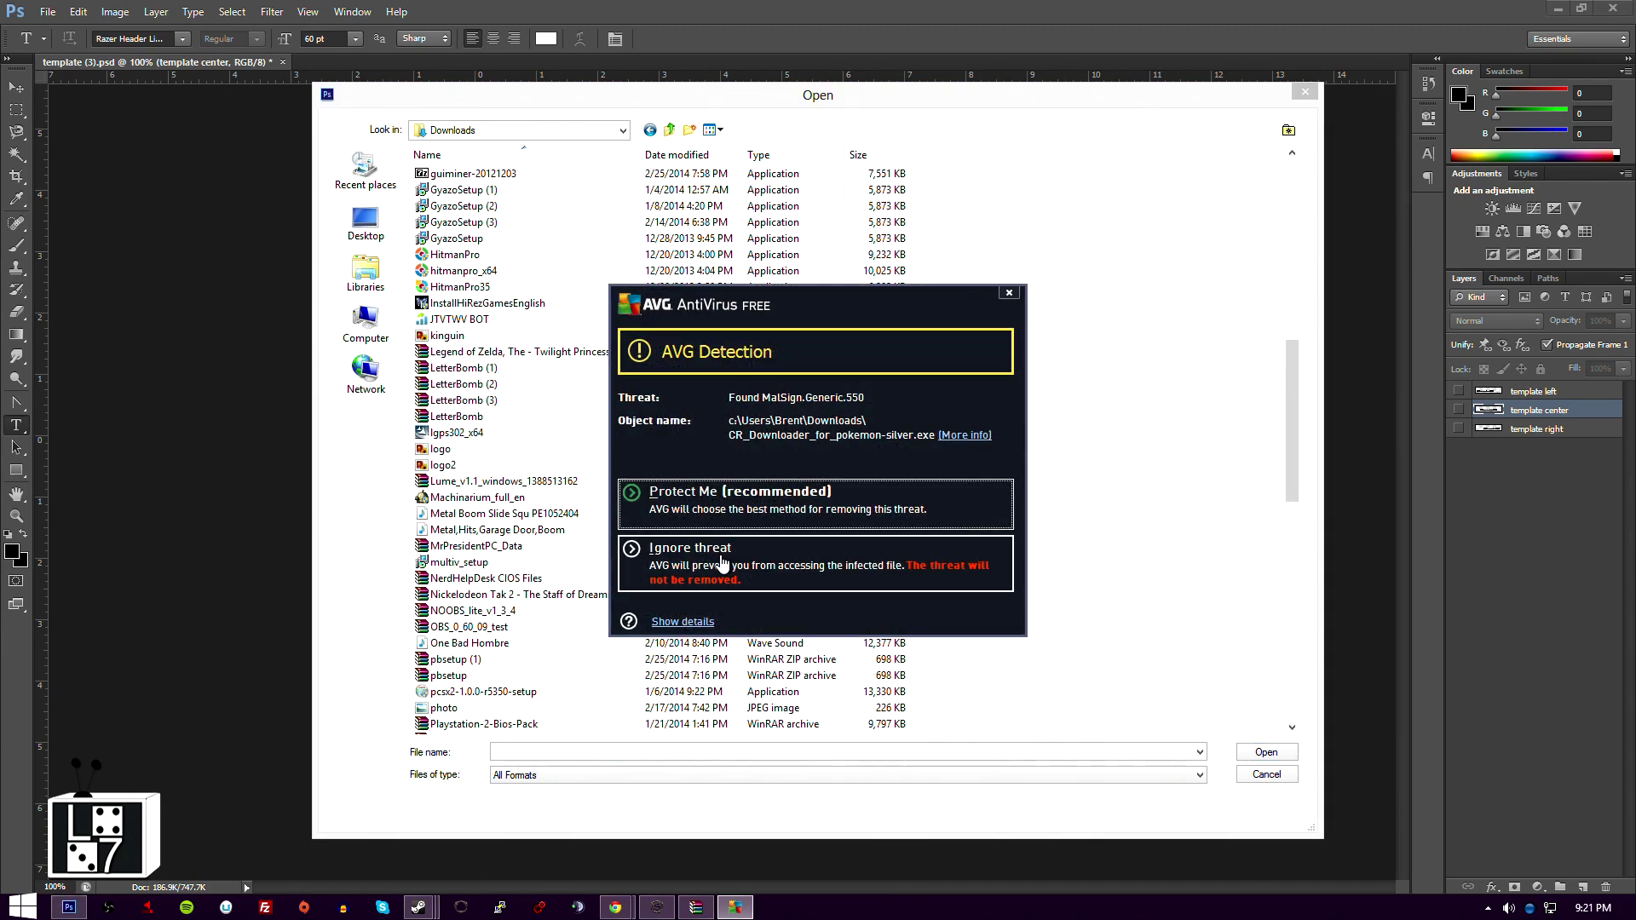
left_click(1009, 292)
scroll(524, 401, "down", 2)
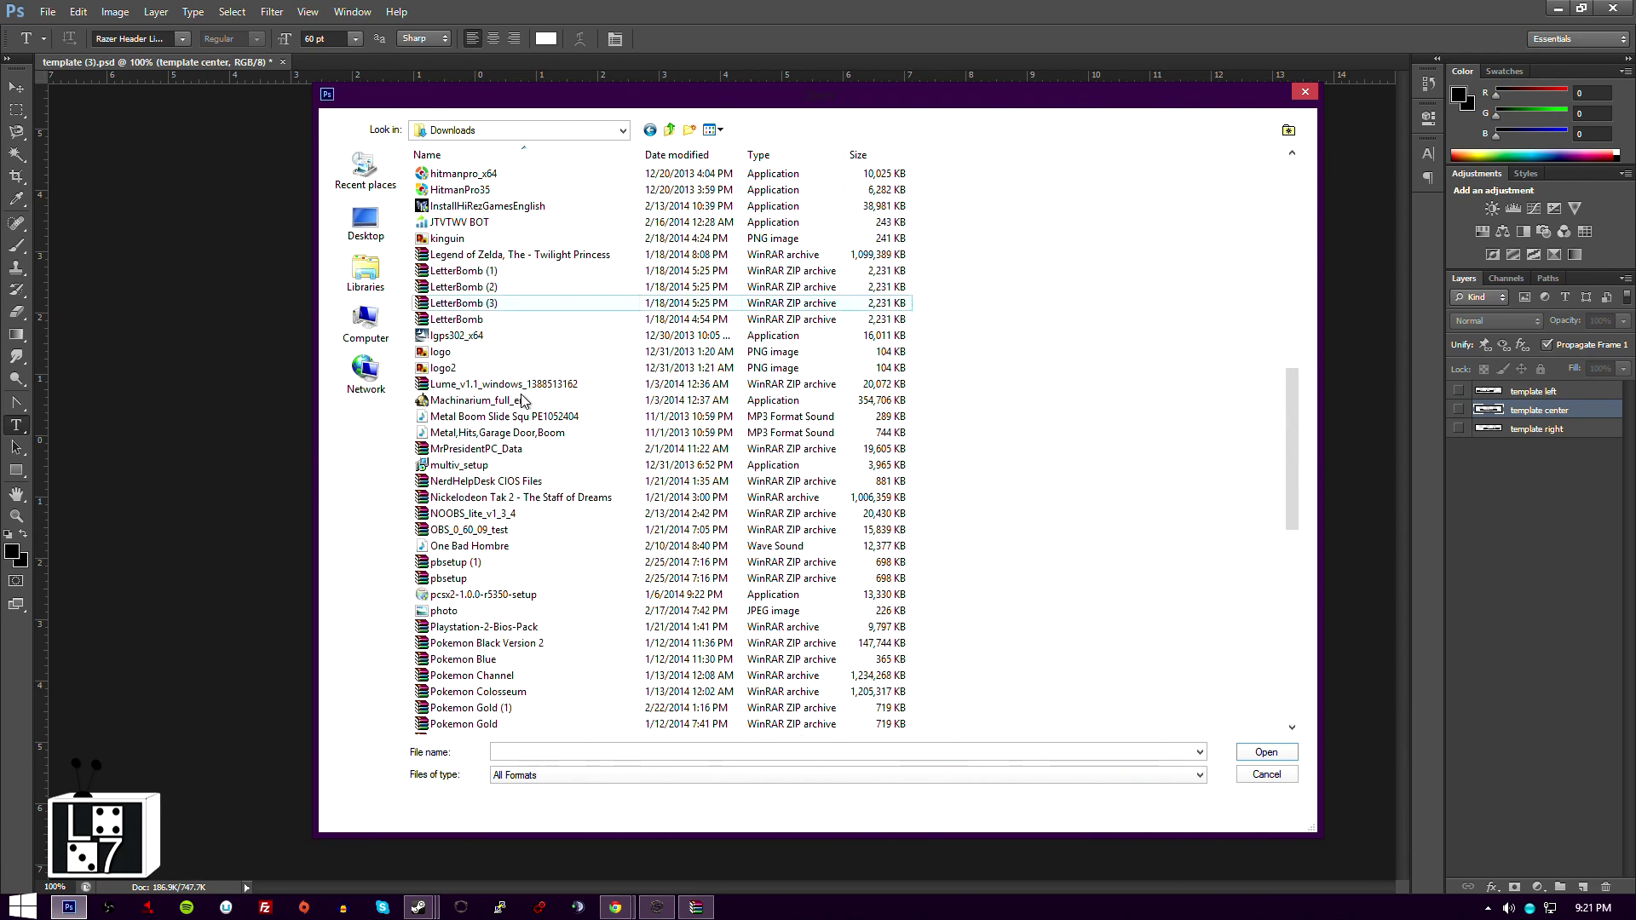
scroll(522, 401, "down", 6)
scroll(490, 528, "down", 5)
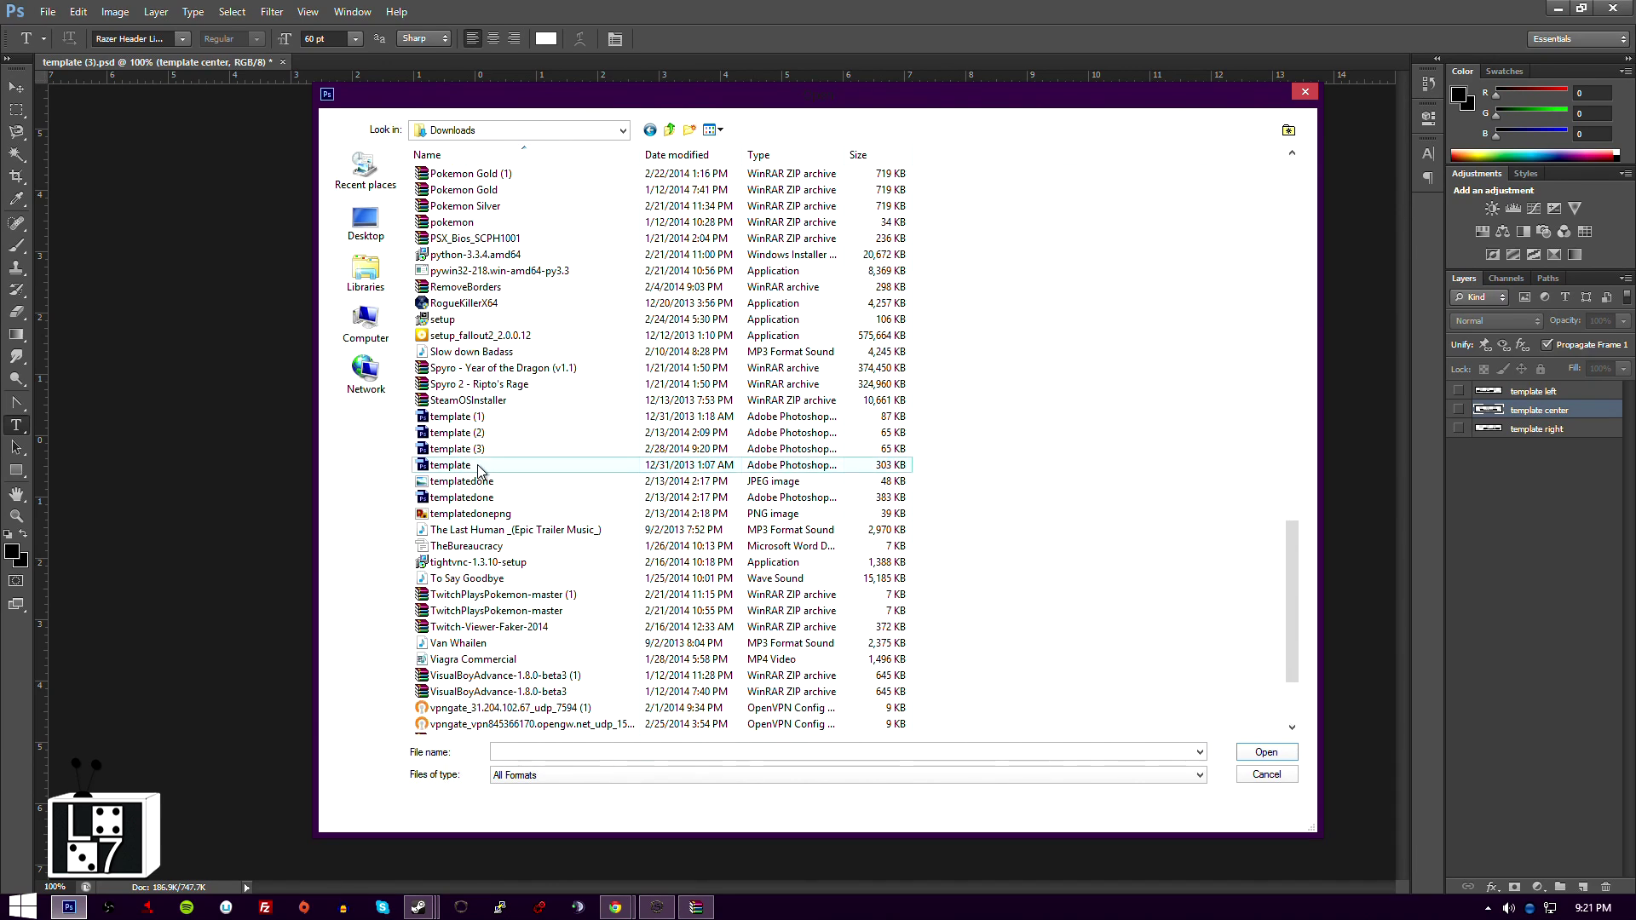
double_click(484, 497)
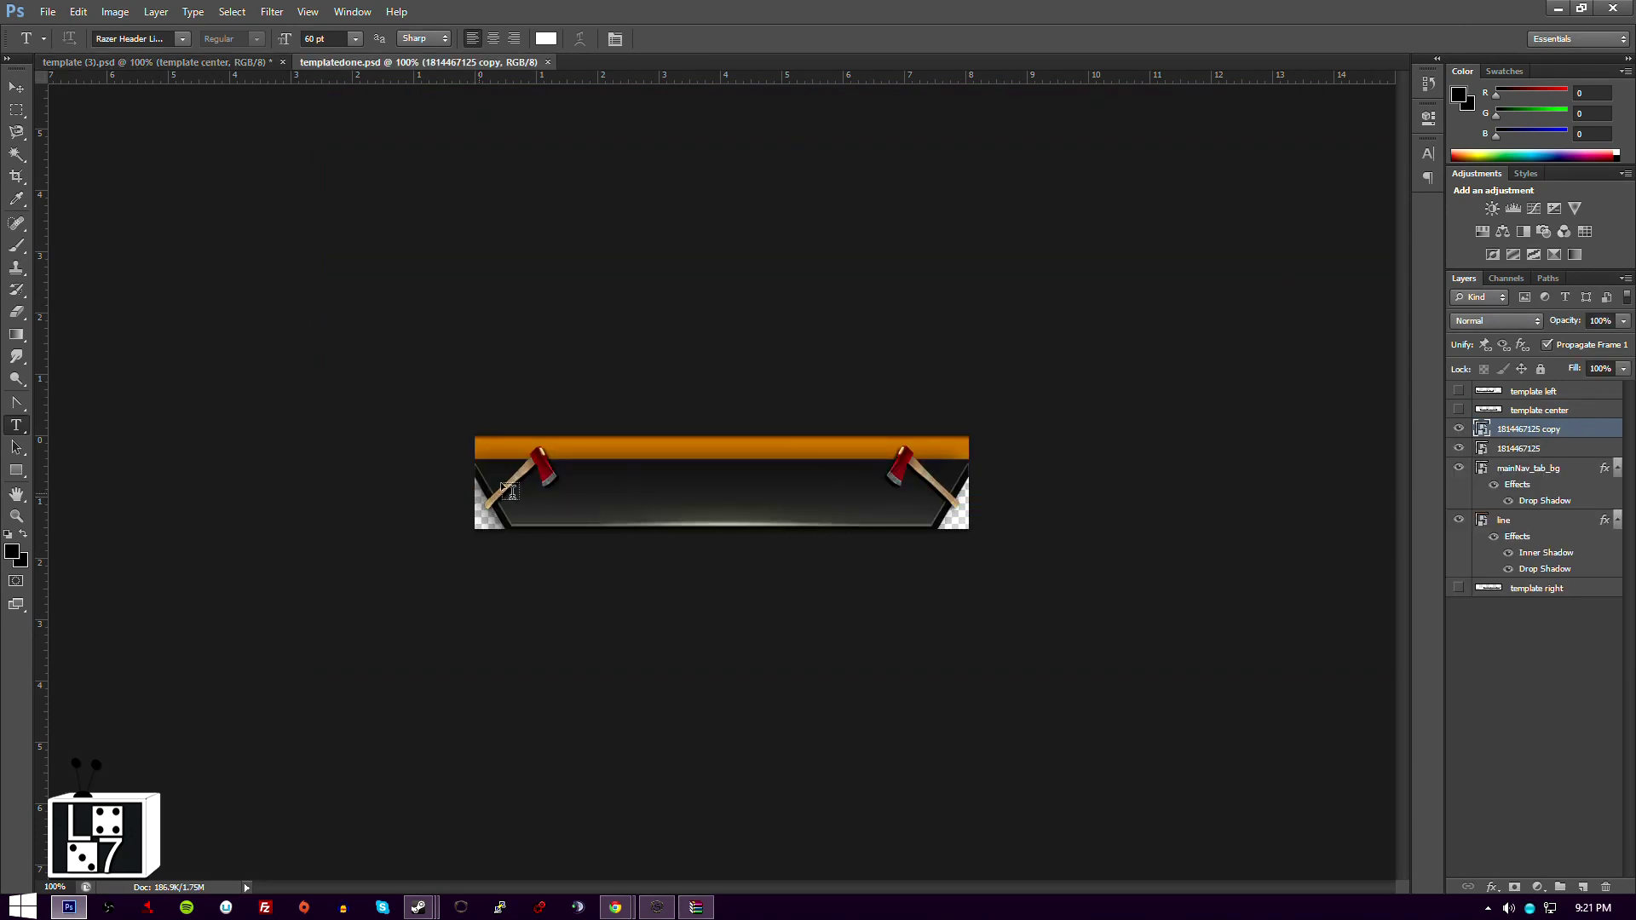
key("ctrl+equal")
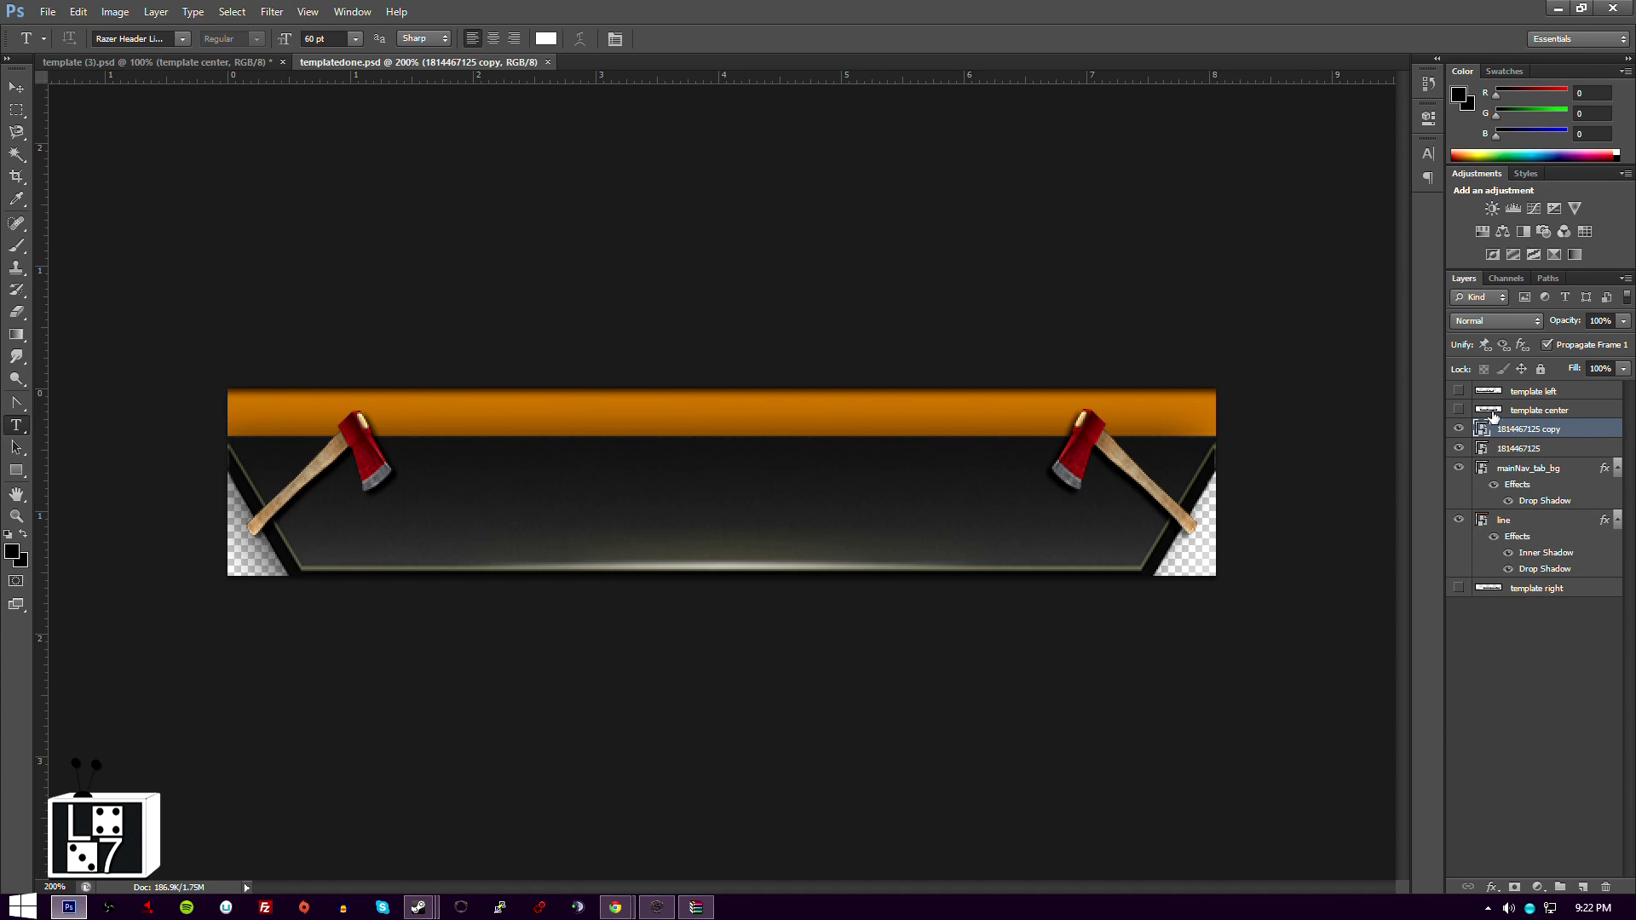
left_click(1459, 411)
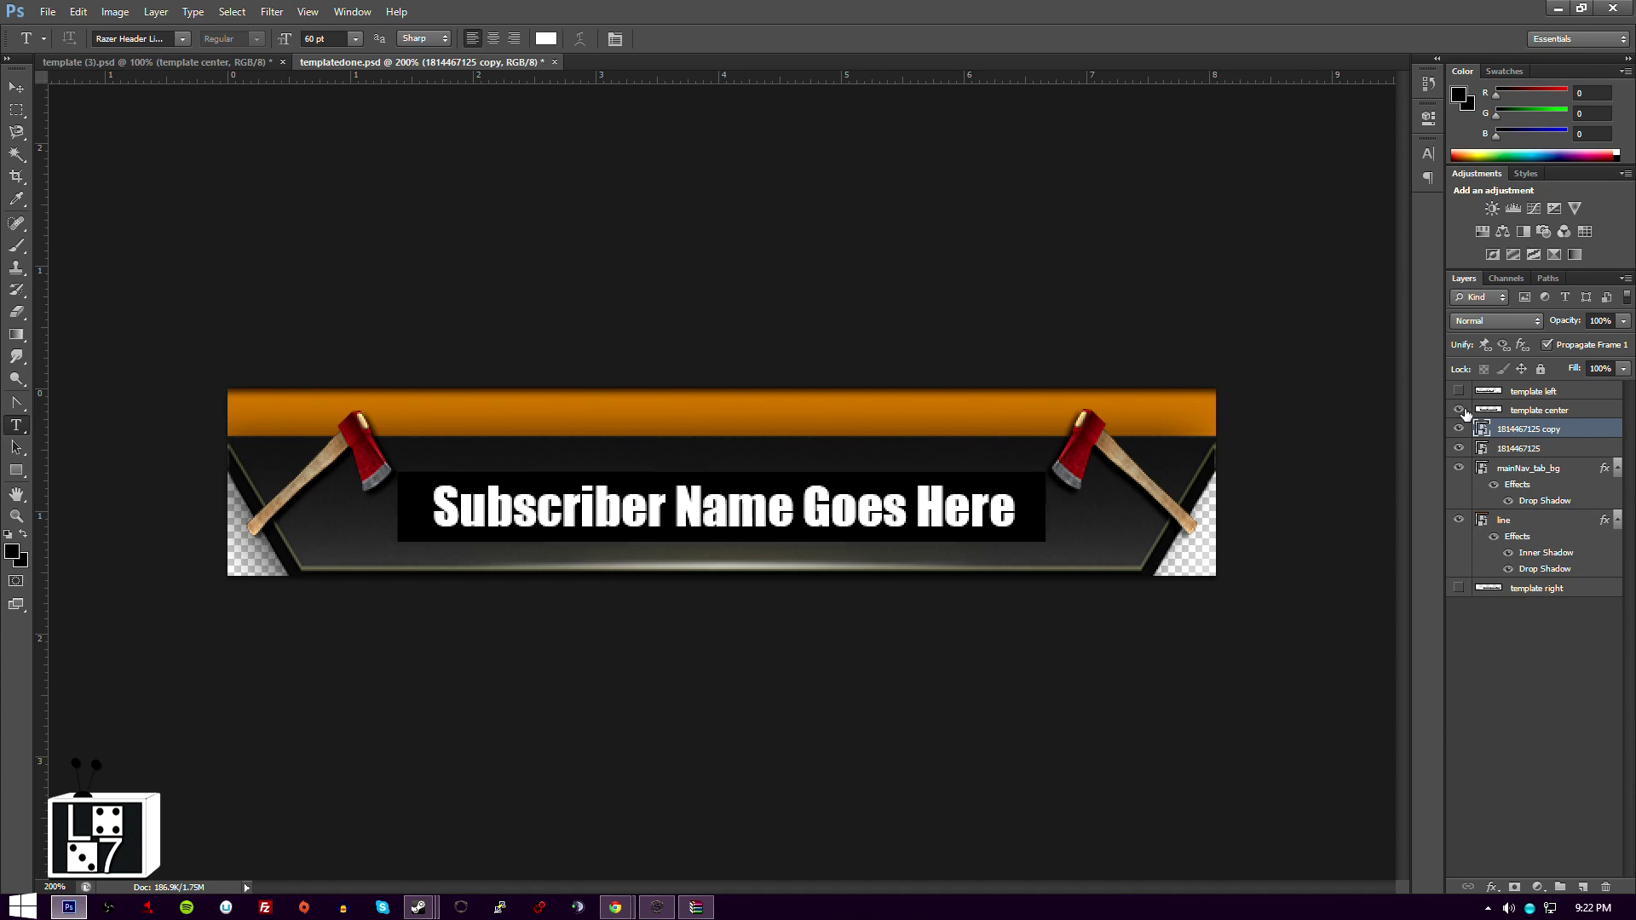
left_click(1459, 411)
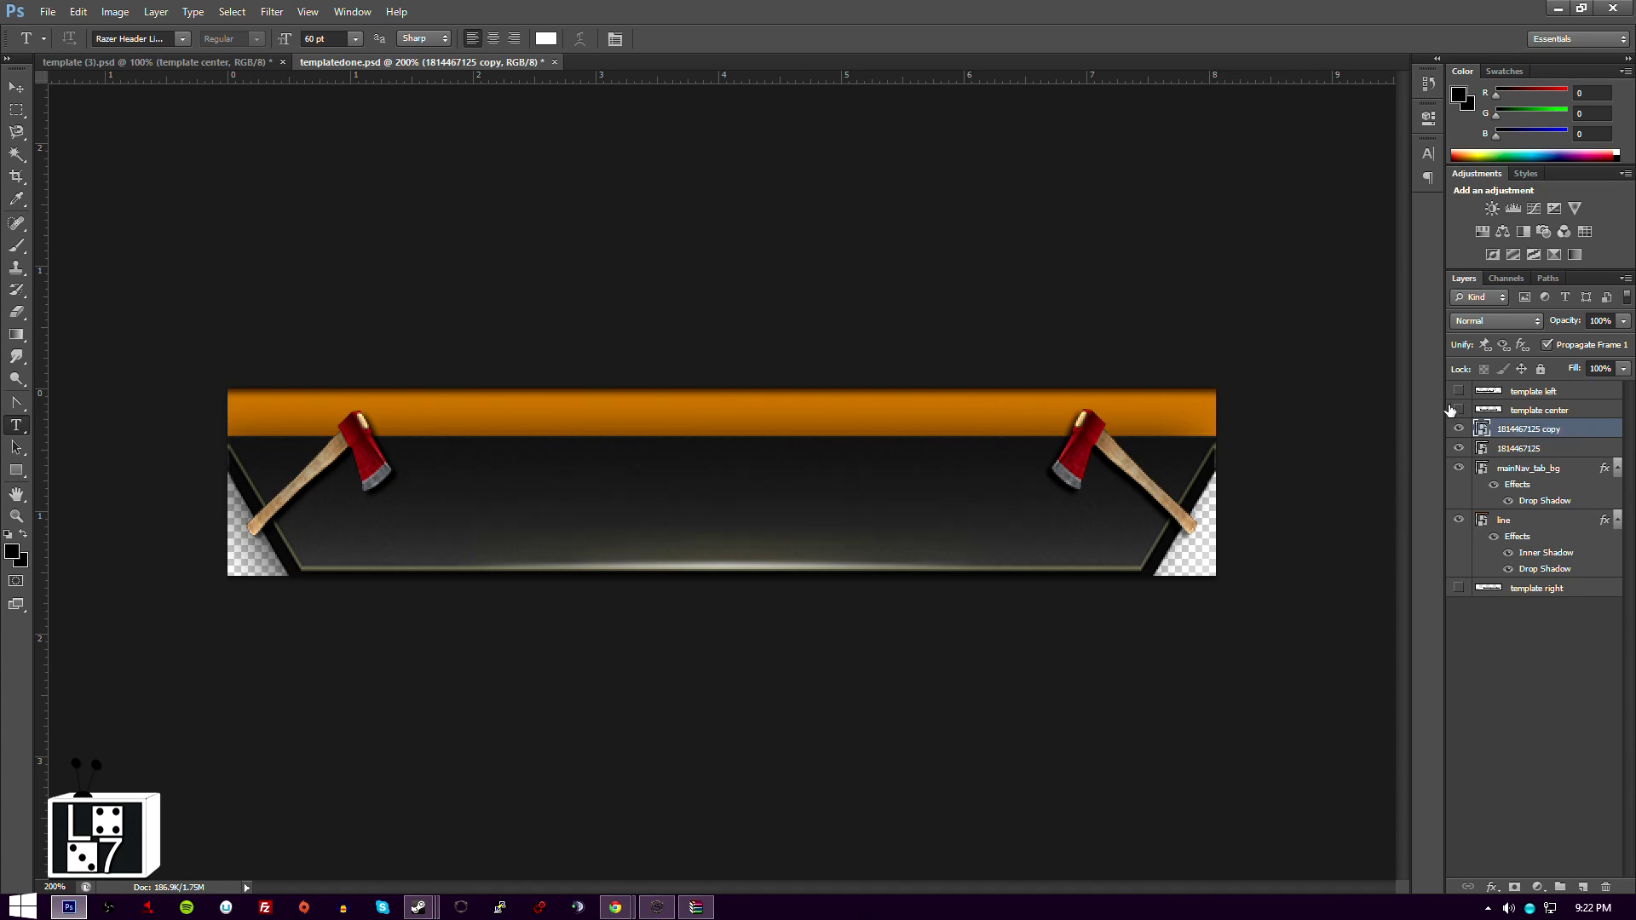
left_click(1457, 411)
left_click(1457, 411)
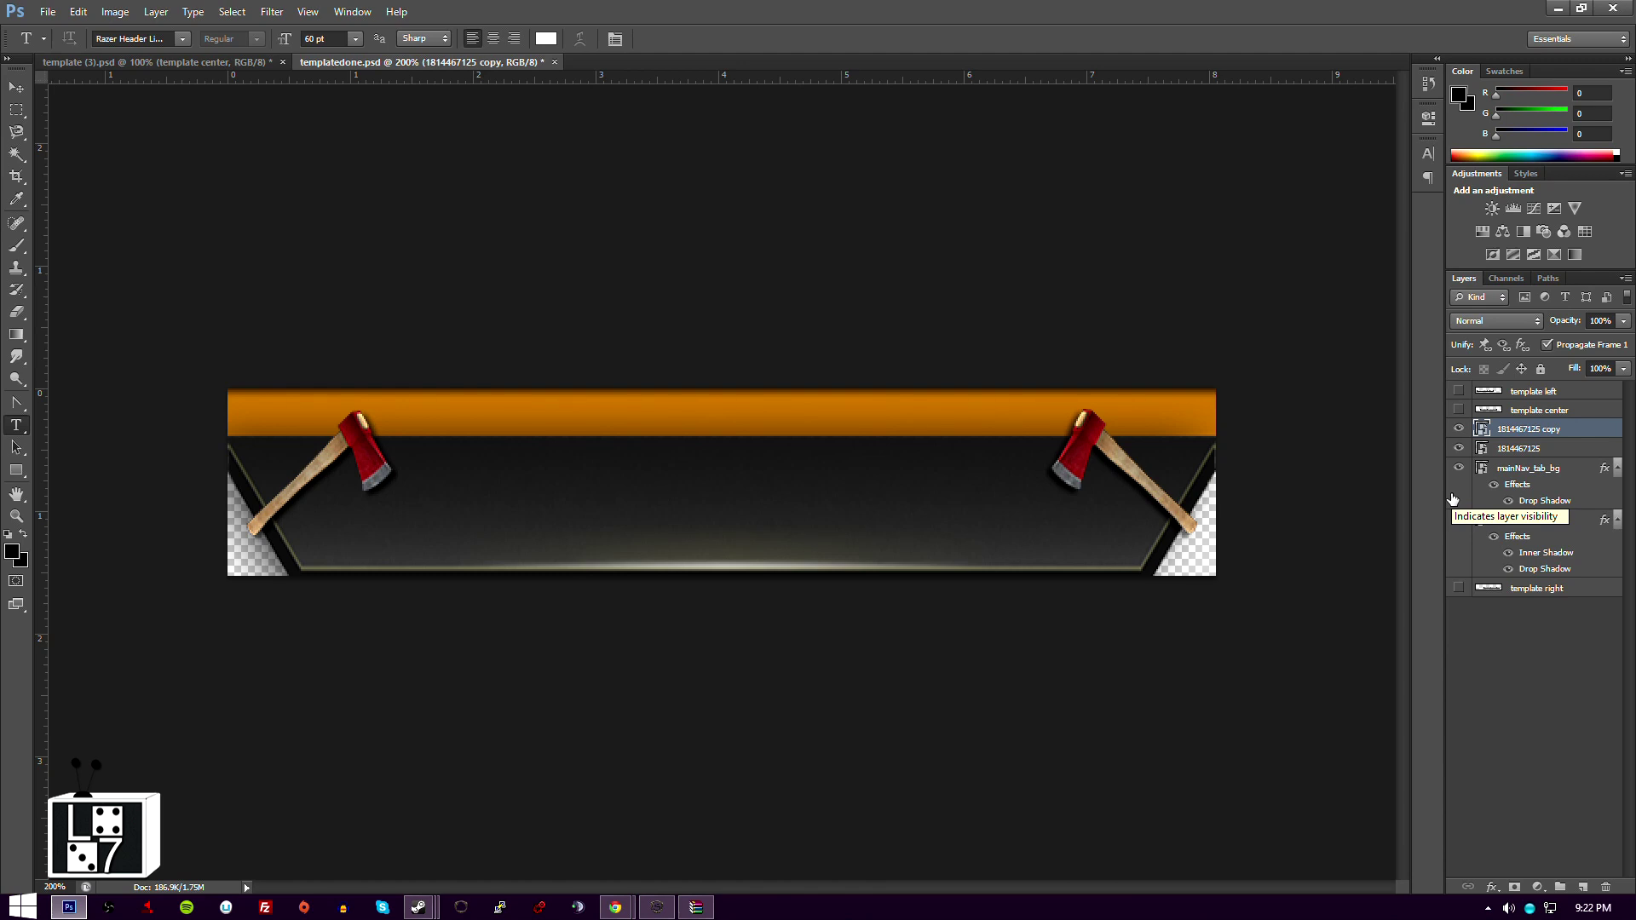
Step: Look through the Save As format options for the banner, then cancel without saving
left_click(55, 14)
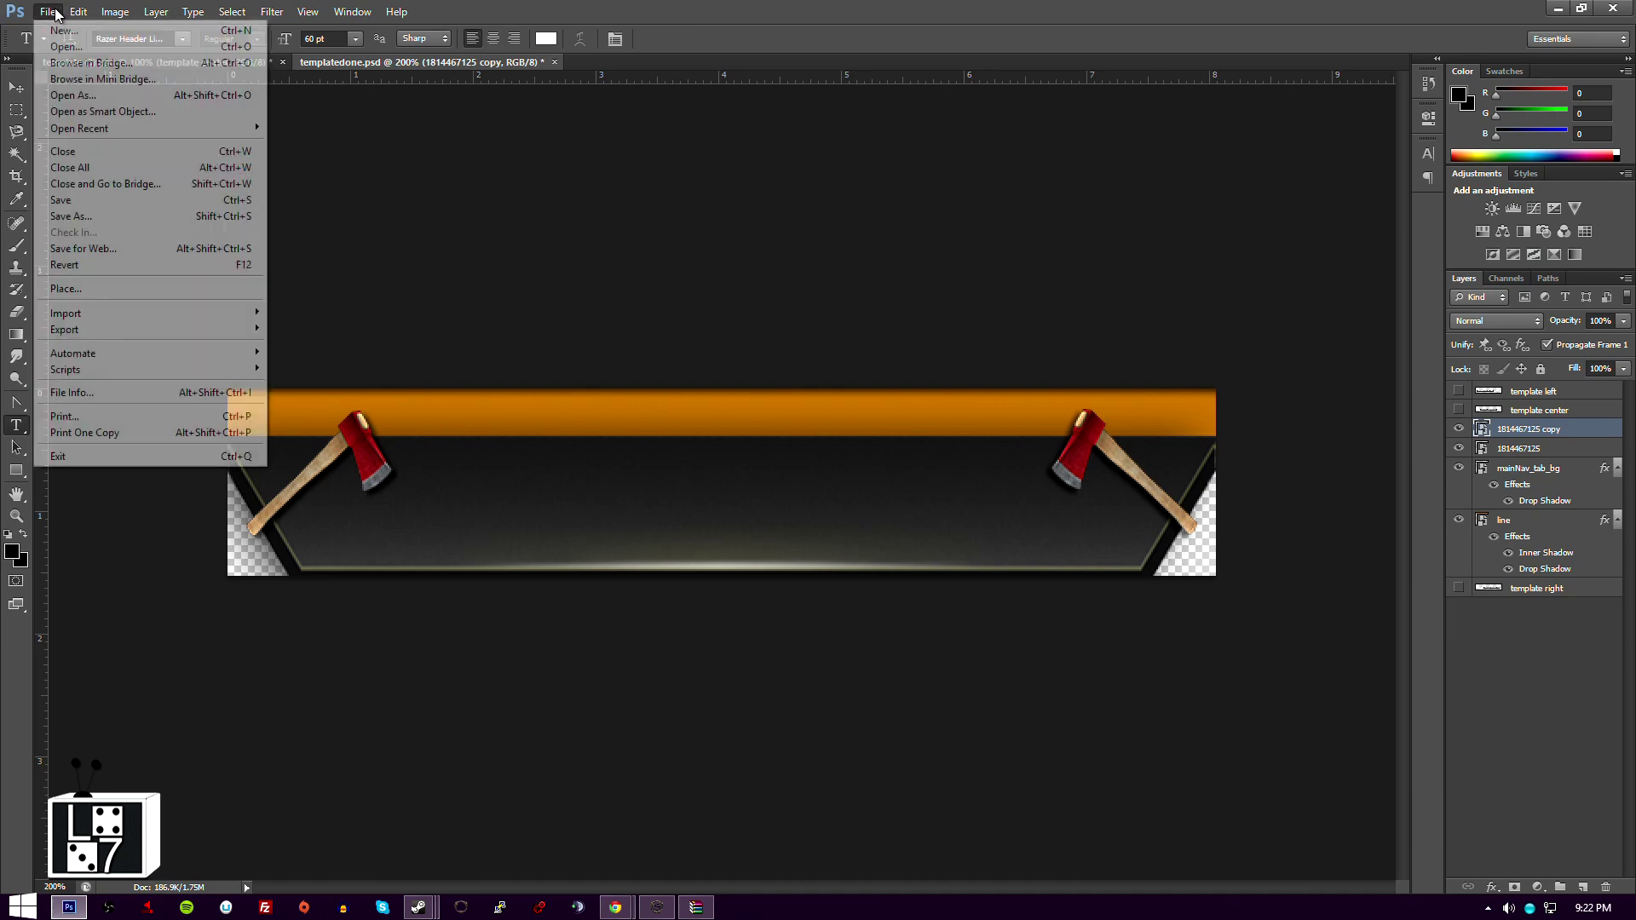
left_click(83, 218)
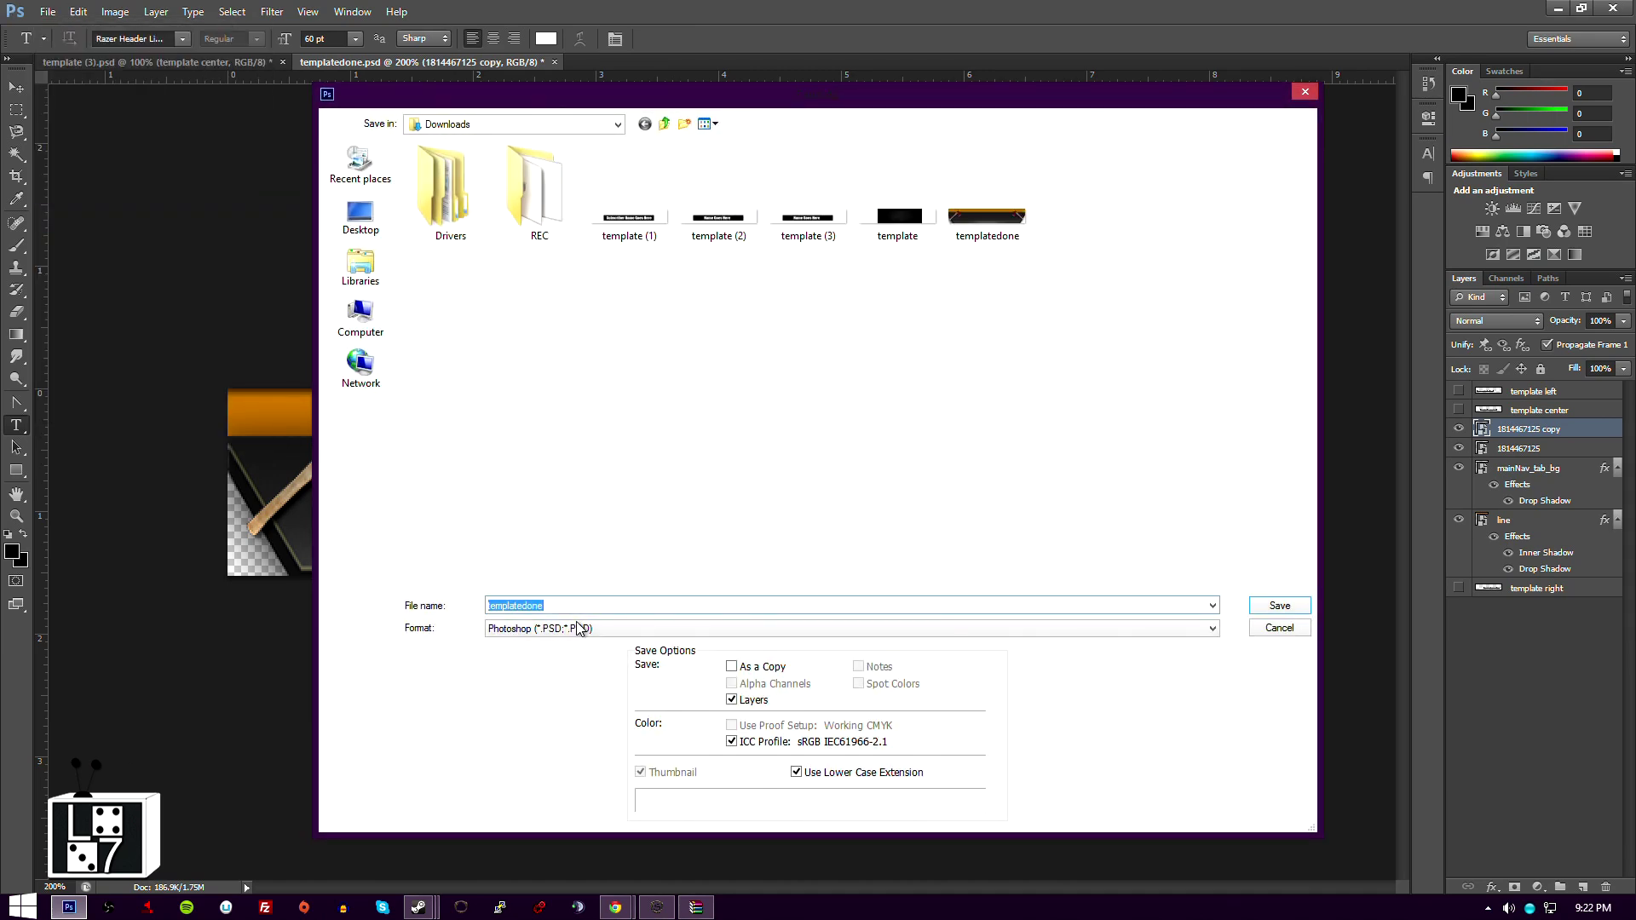
left_click(583, 628)
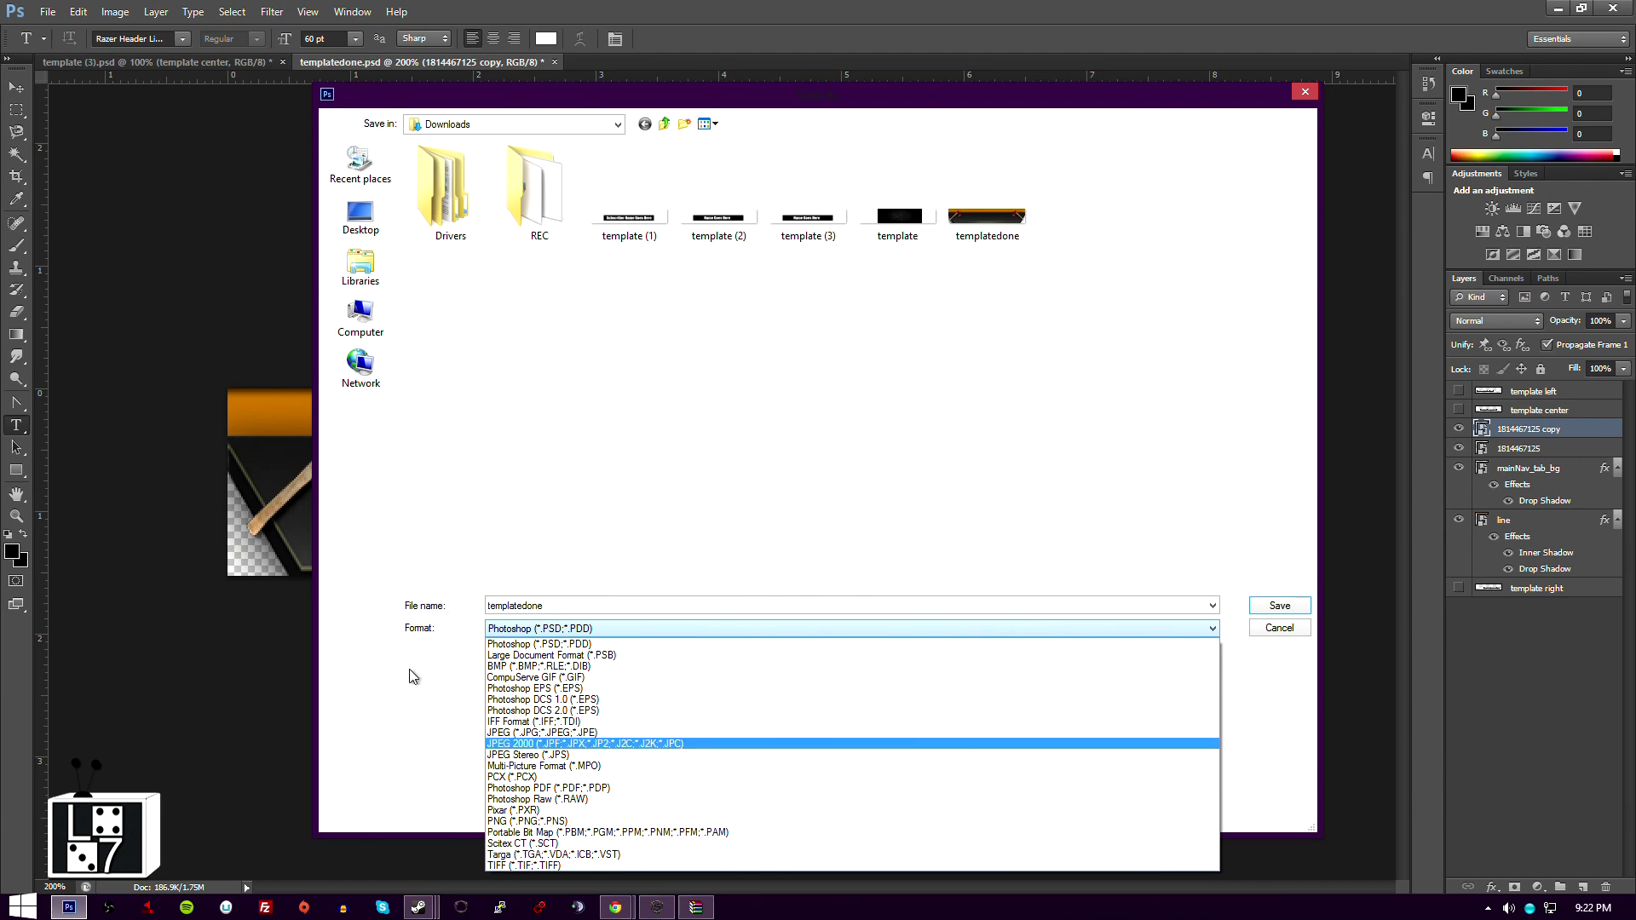
left_click(450, 676)
left_click(1277, 630)
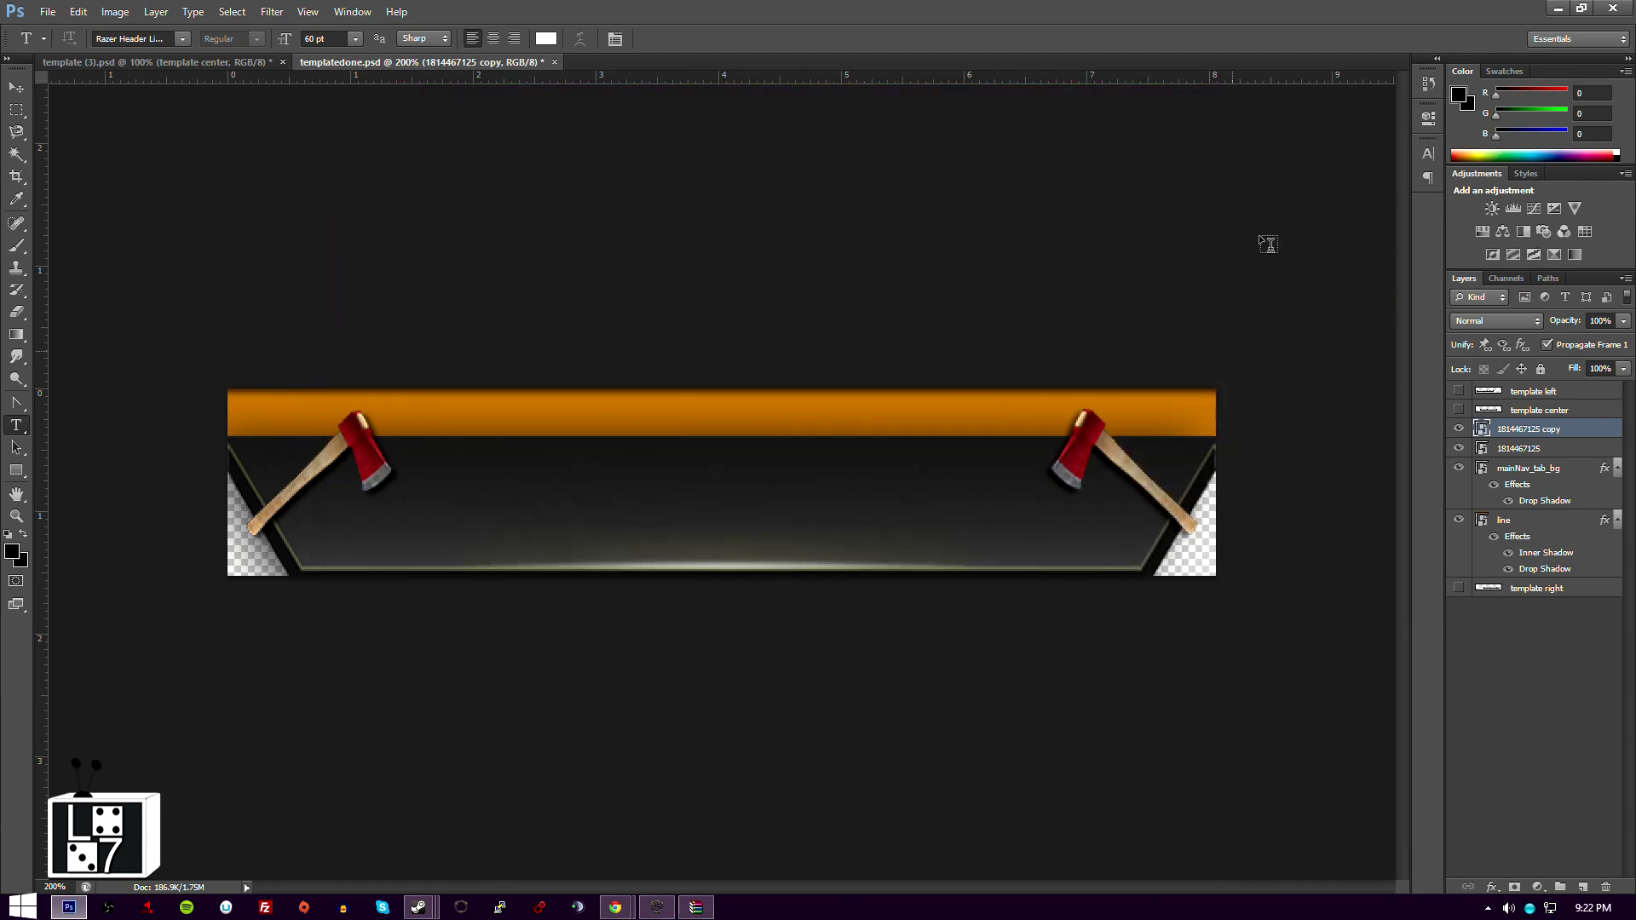
Step: Quit Photoshop, discarding changes to templatedone.psd and template (3).psd
left_click(1608, 7)
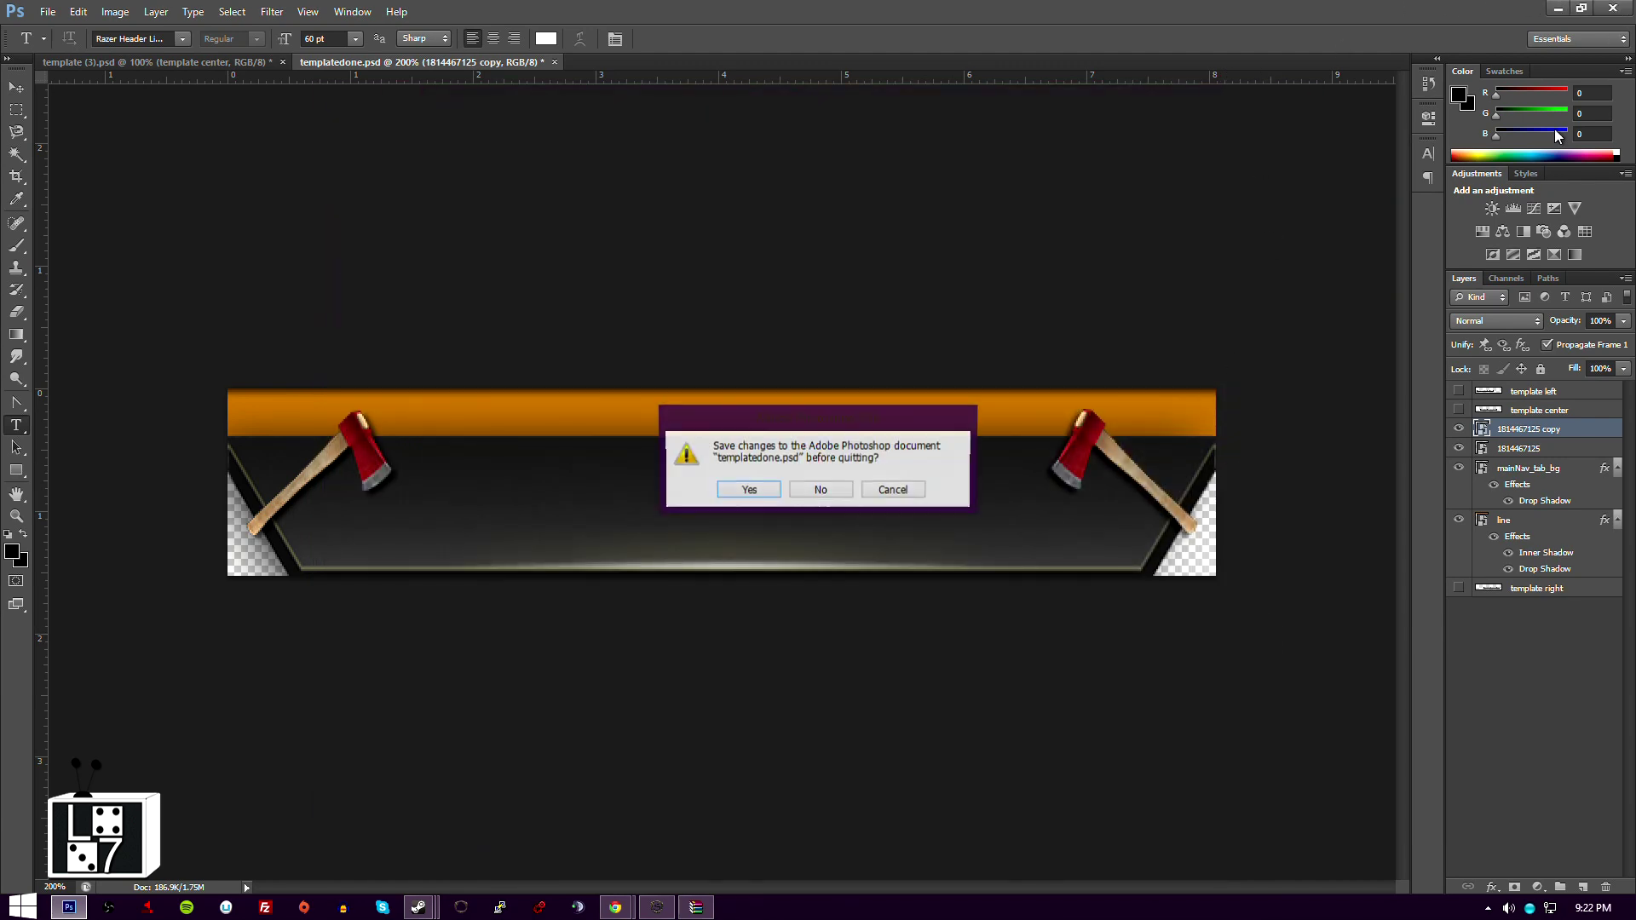
left_click(819, 501)
left_click(819, 499)
left_click(782, 548)
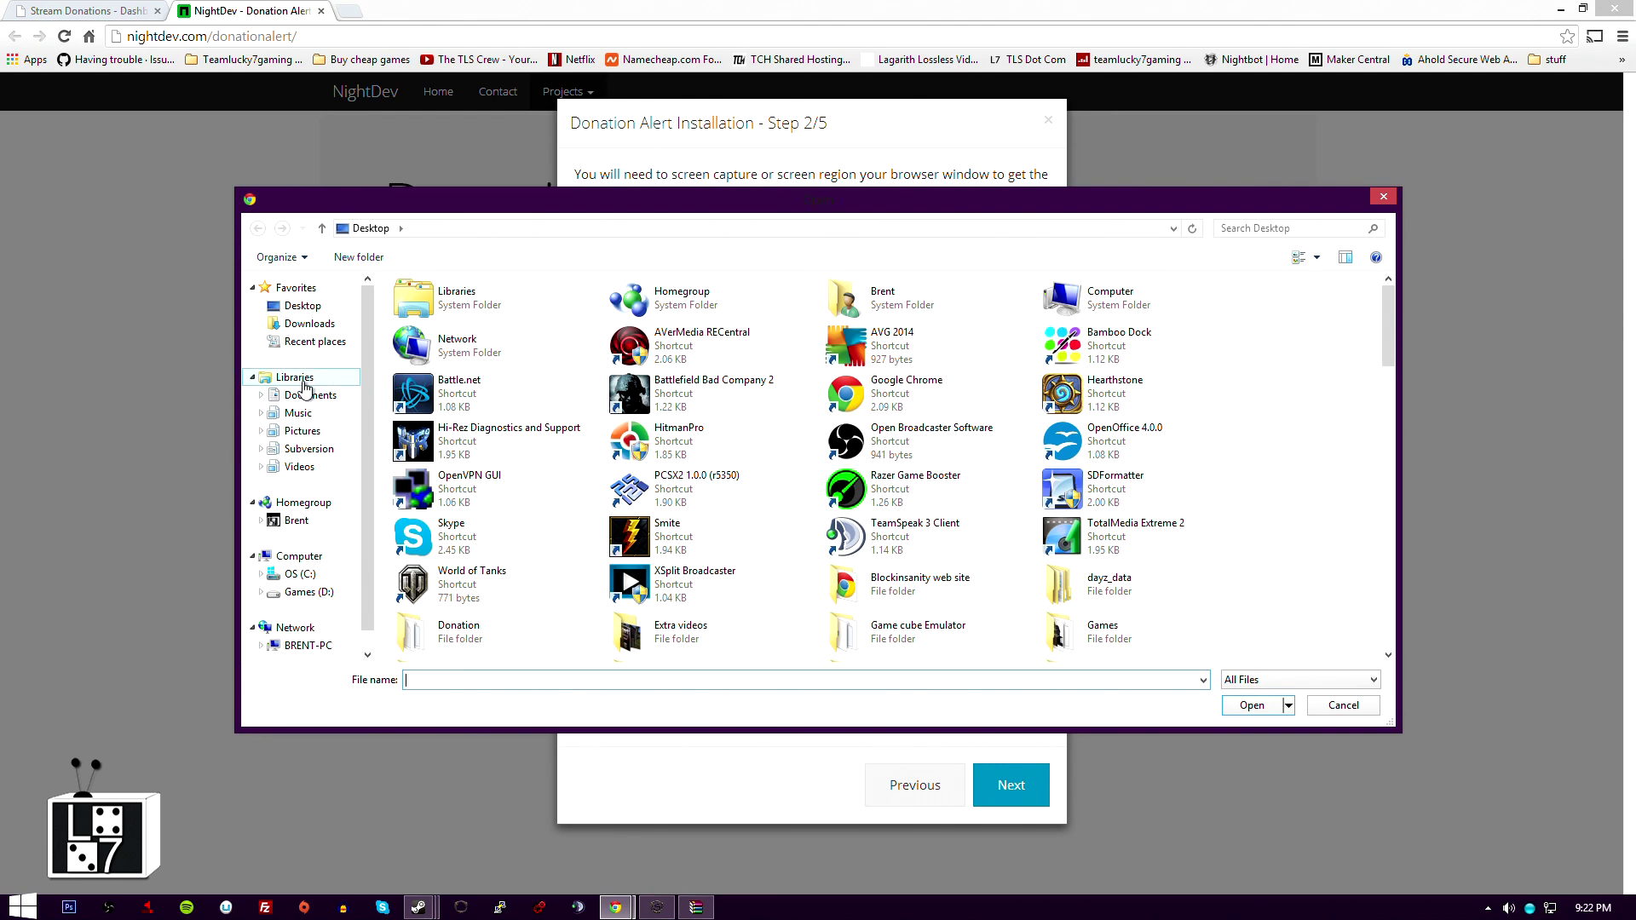
Step: Pick templatedone from Downloads as the custom alert image and restart the other-software setup
left_click(303, 520)
left_click(312, 326)
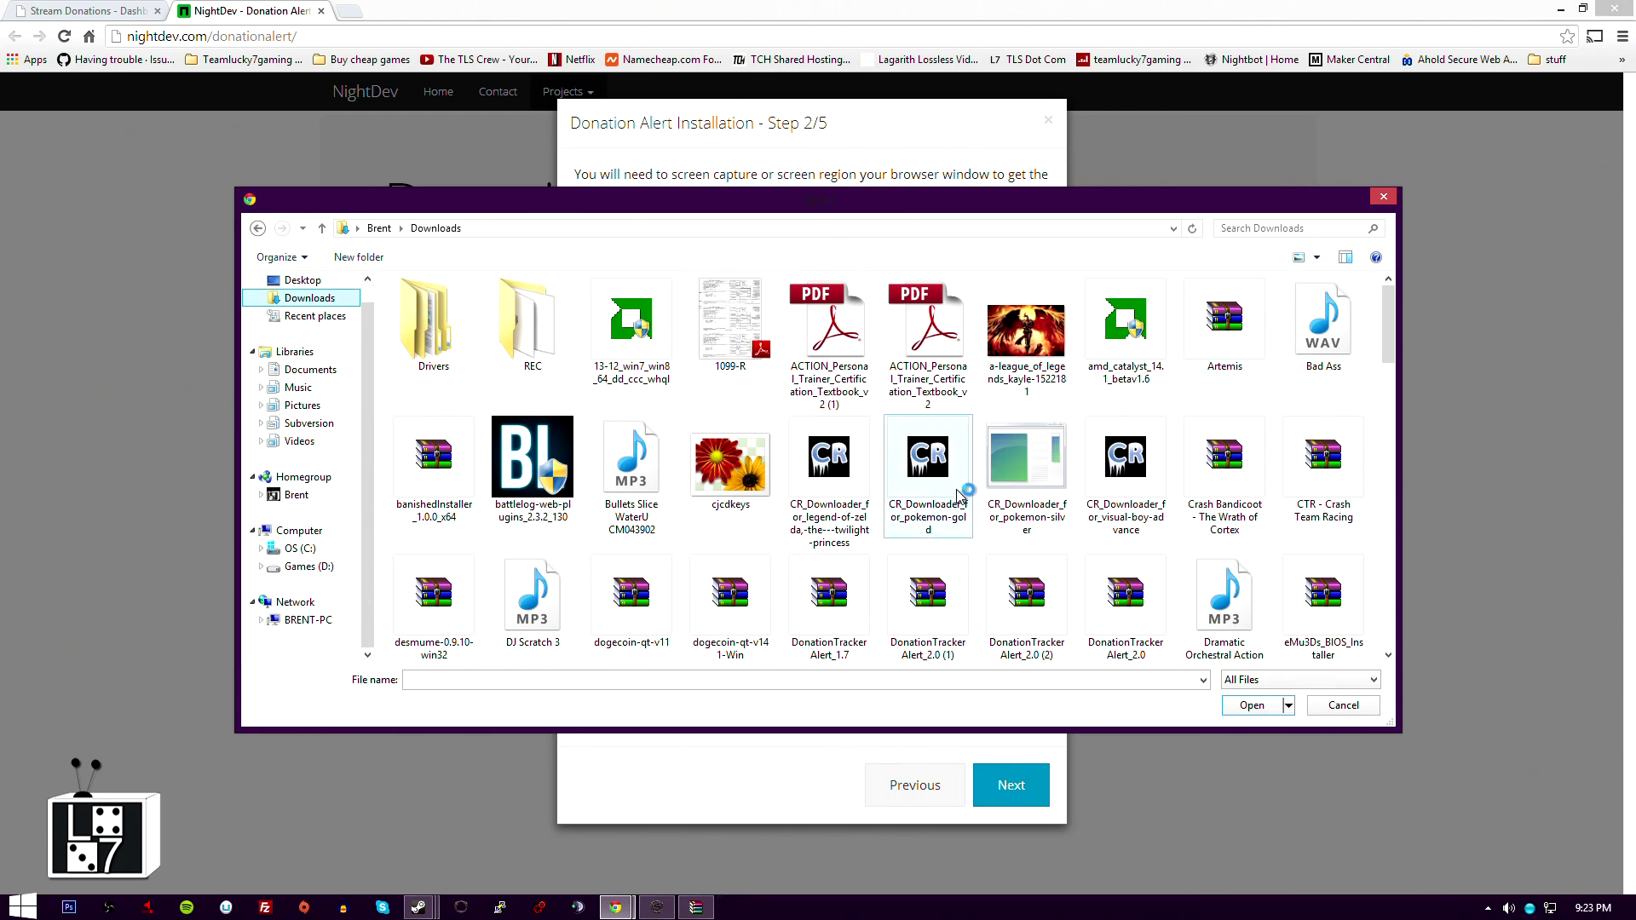
left_click(952, 491)
scroll(956, 499, "down", 3)
scroll(956, 501, "down", 15)
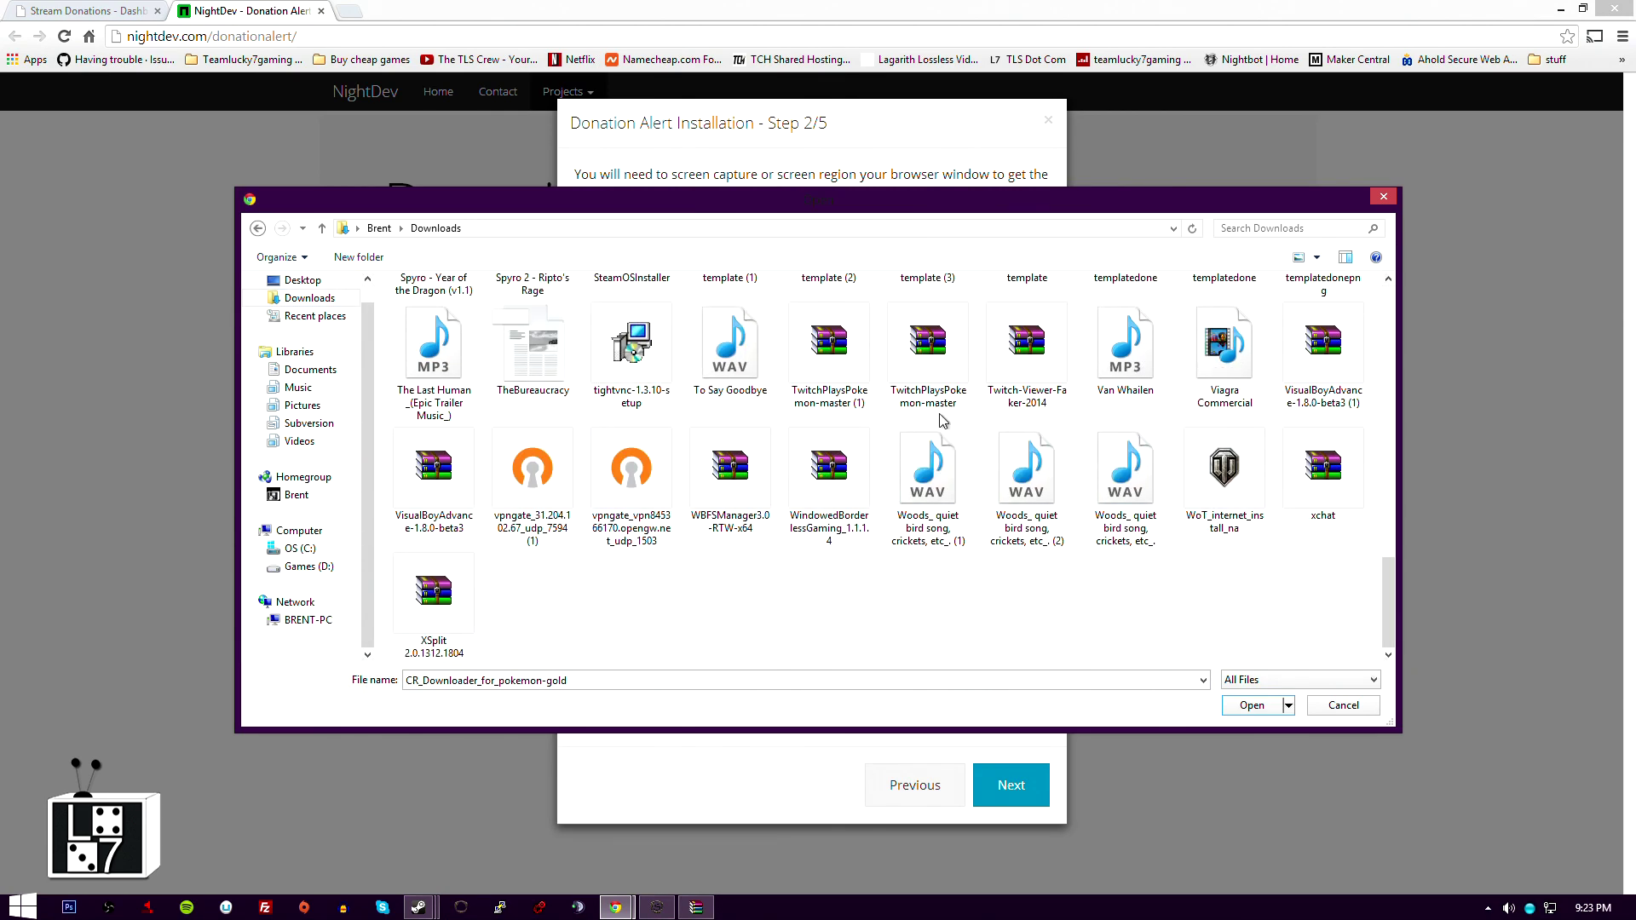
left_click_drag(663, 221, 676, 224)
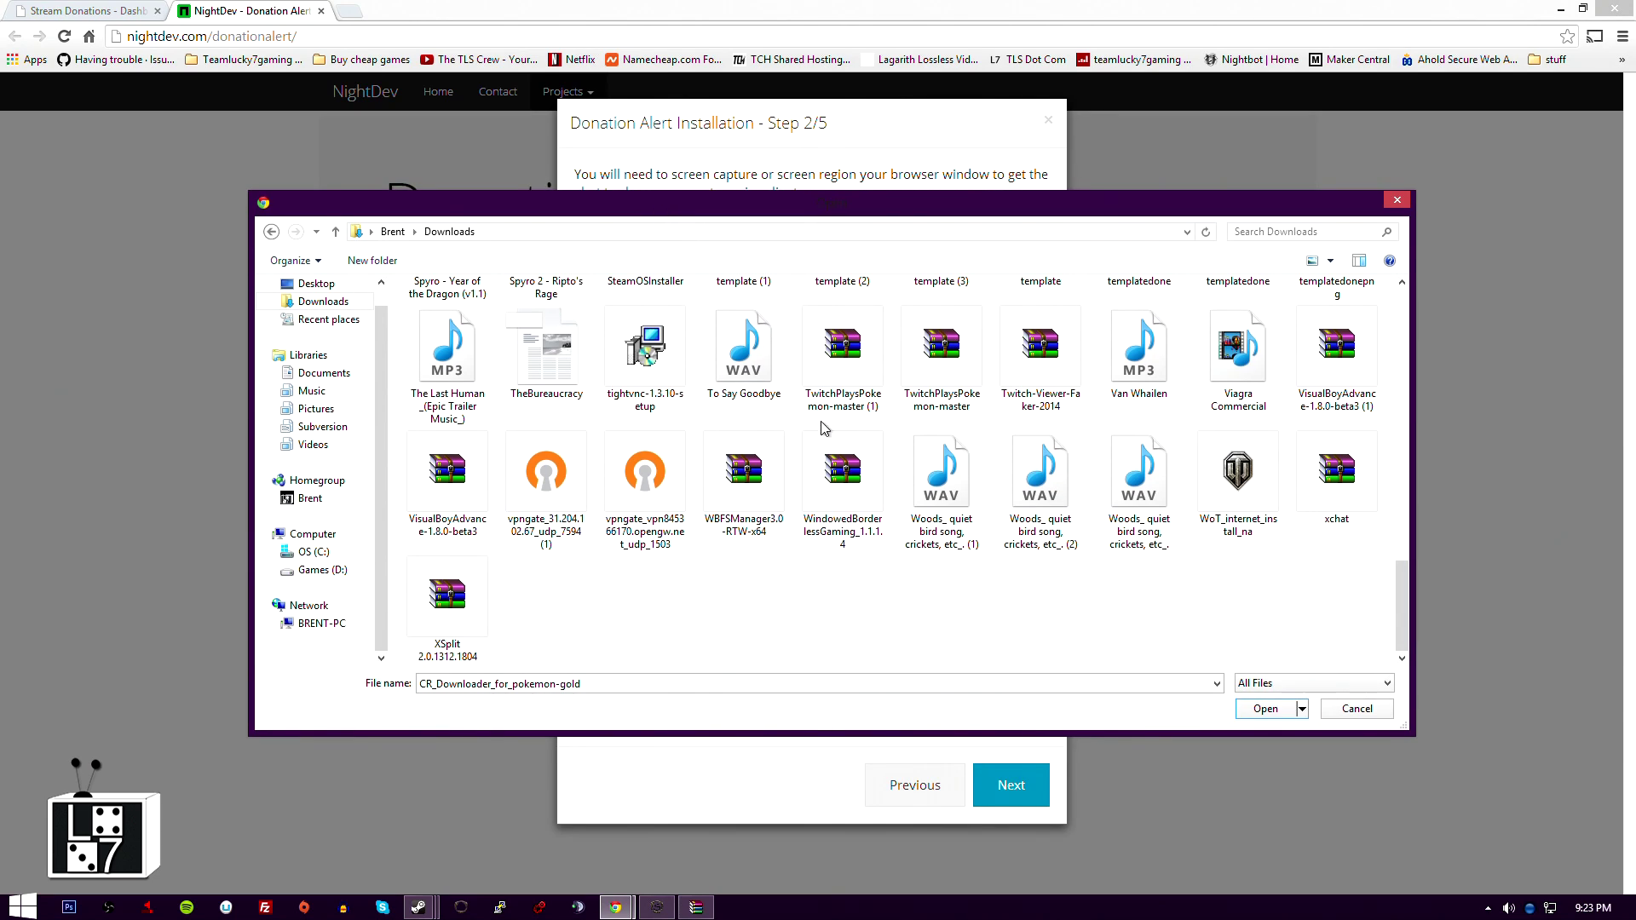
scroll(822, 422, "up", 2)
left_click(1138, 464)
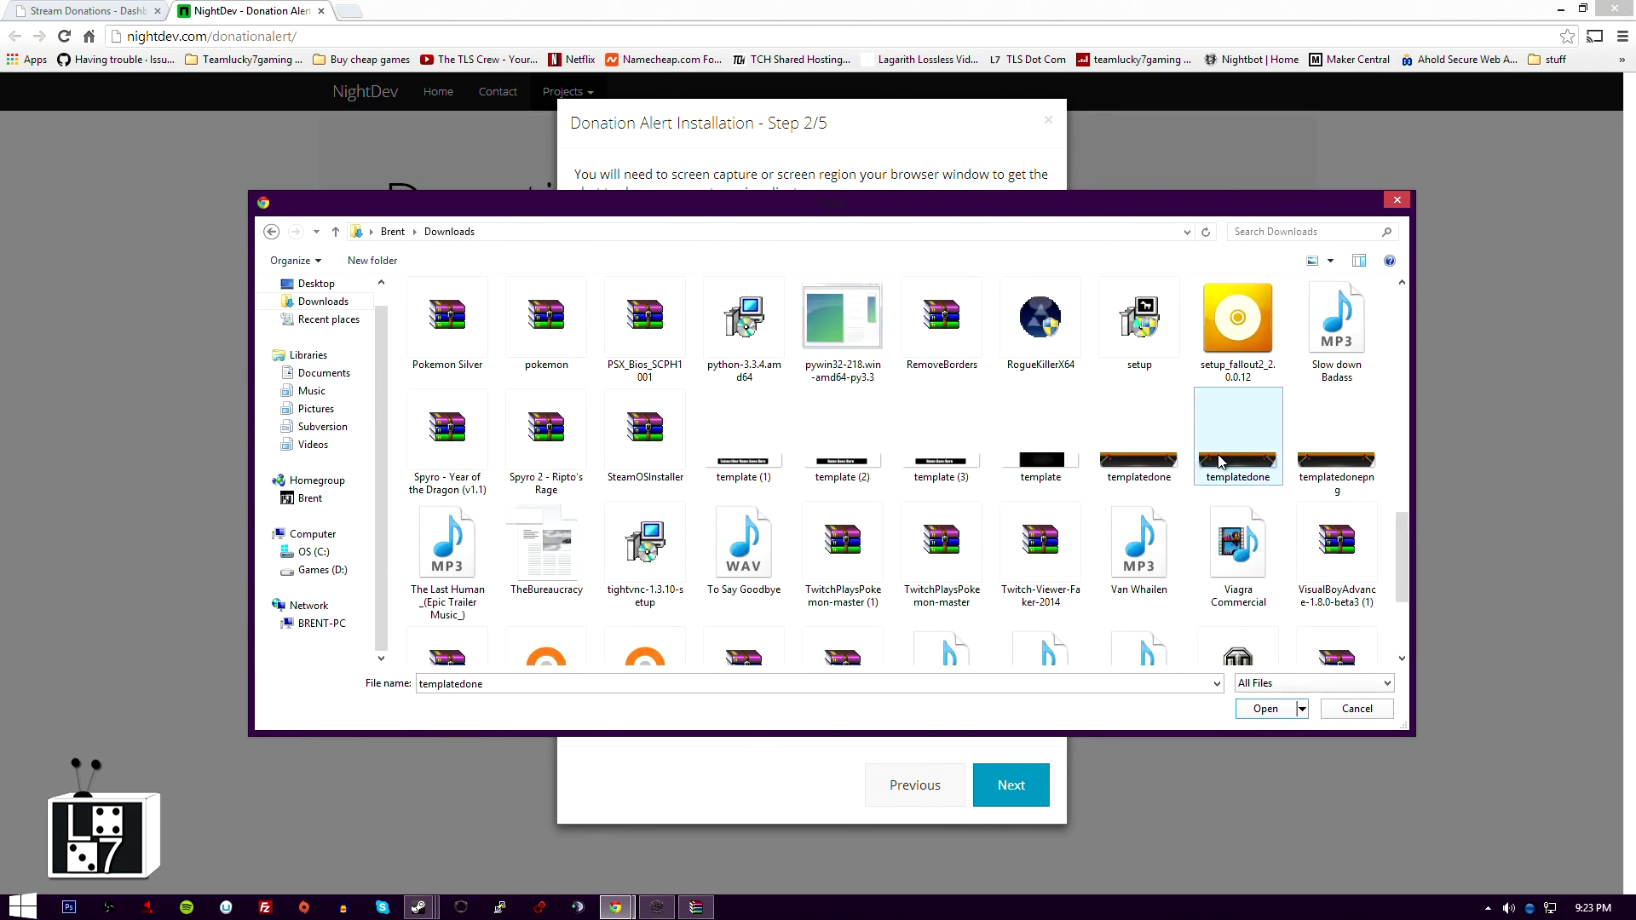
double_click(1138, 464)
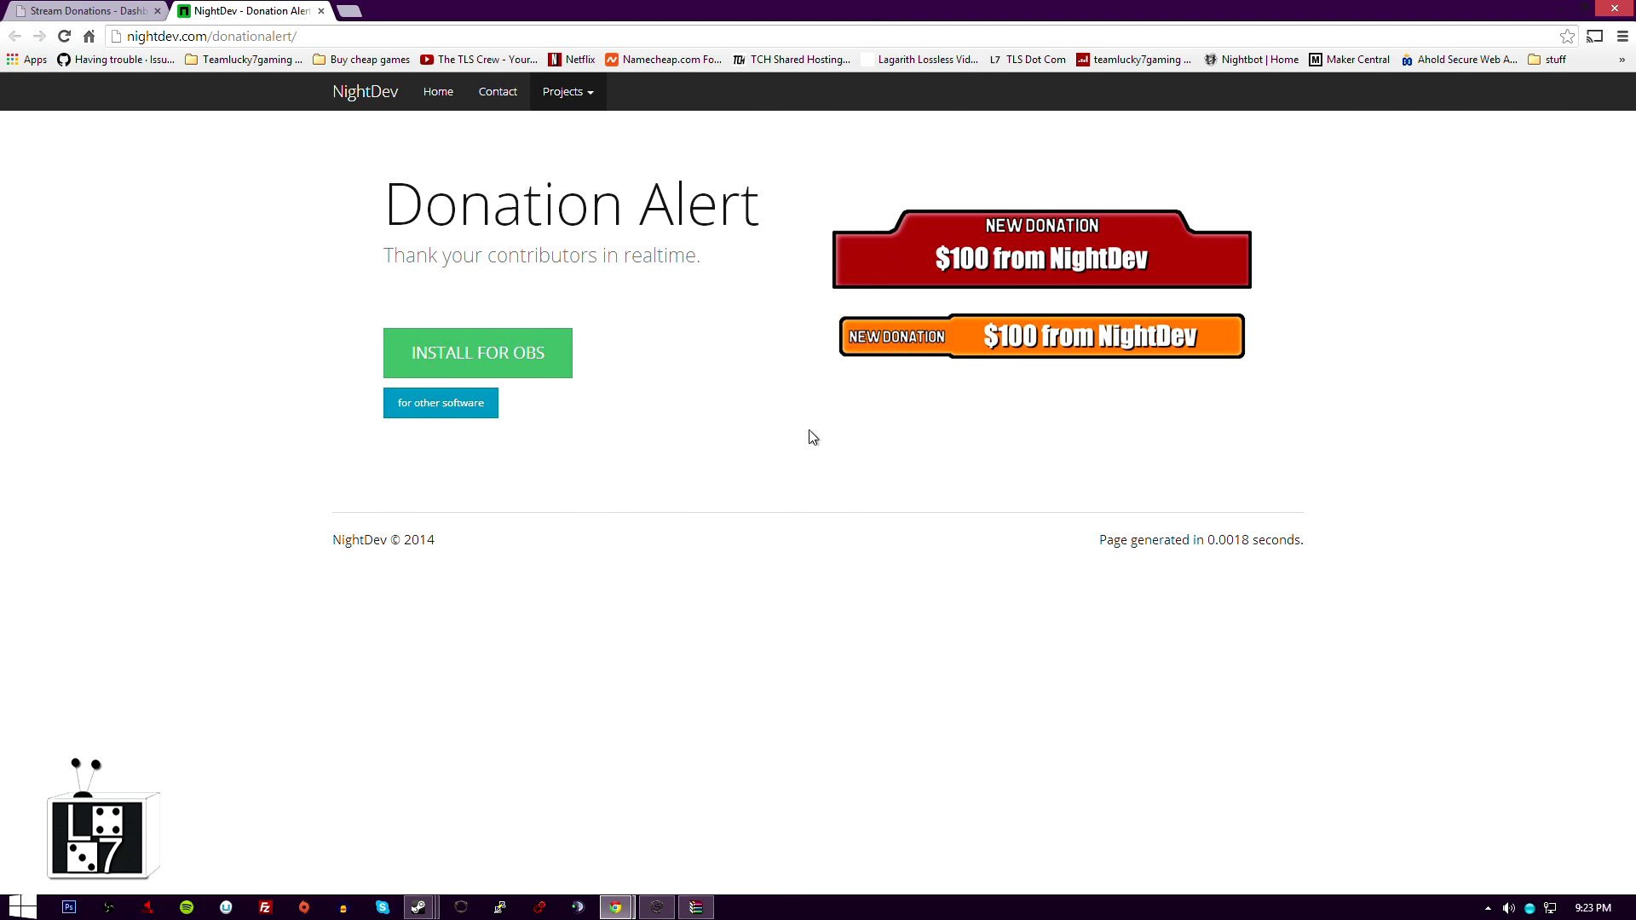
left_click(457, 400)
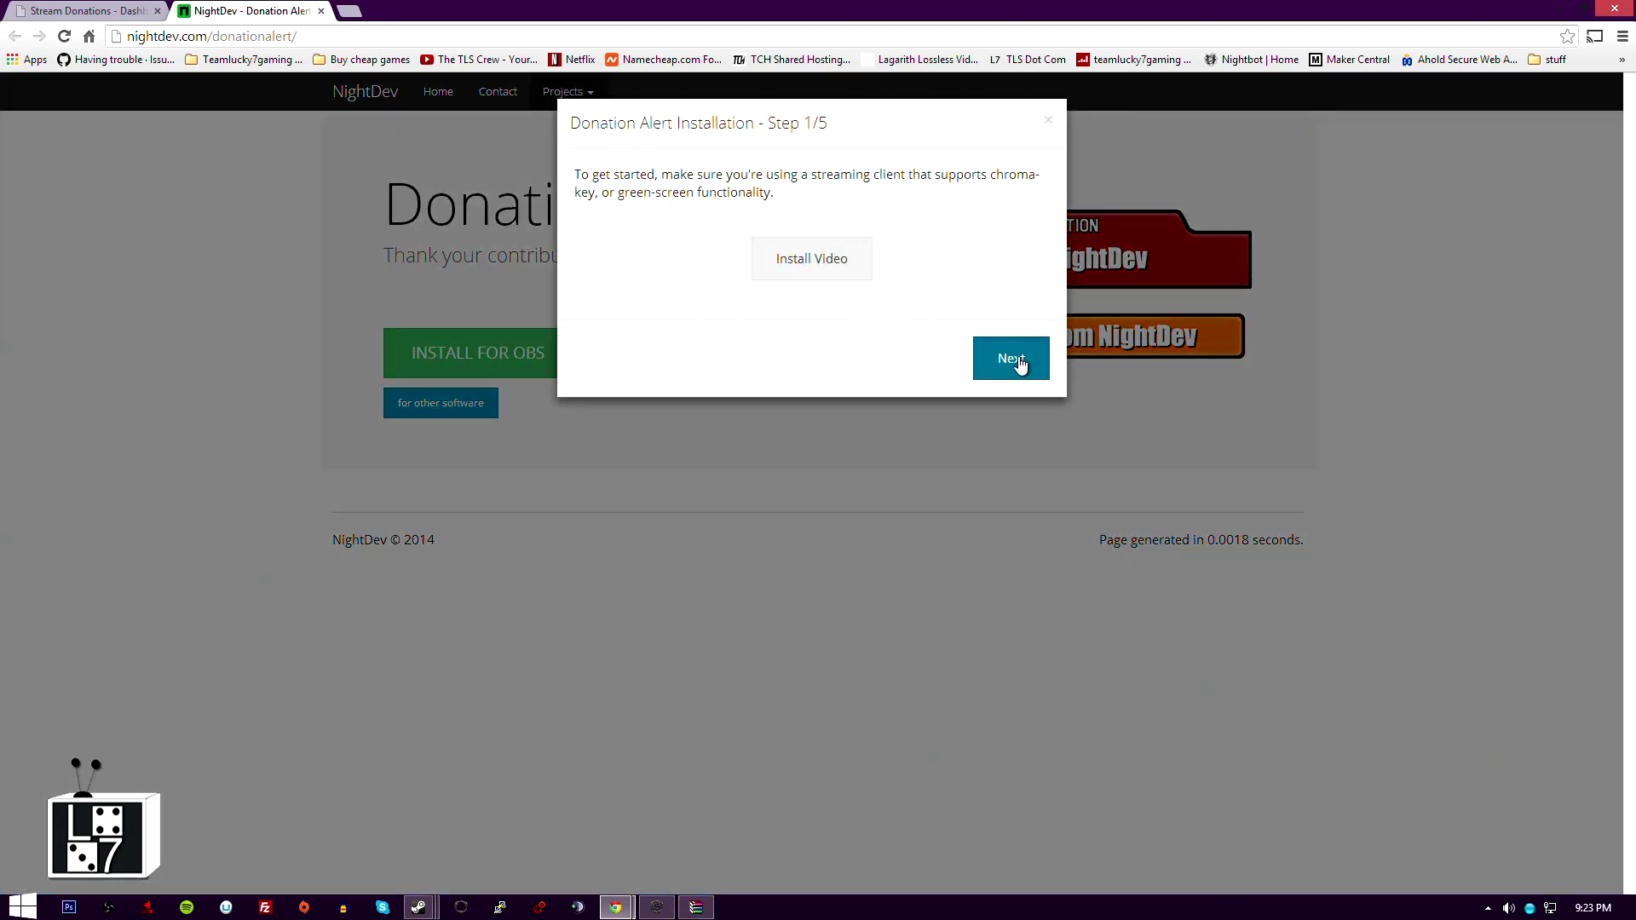
Step: Advance through setup steps 2–5 and close the finished wizard
left_click(1016, 356)
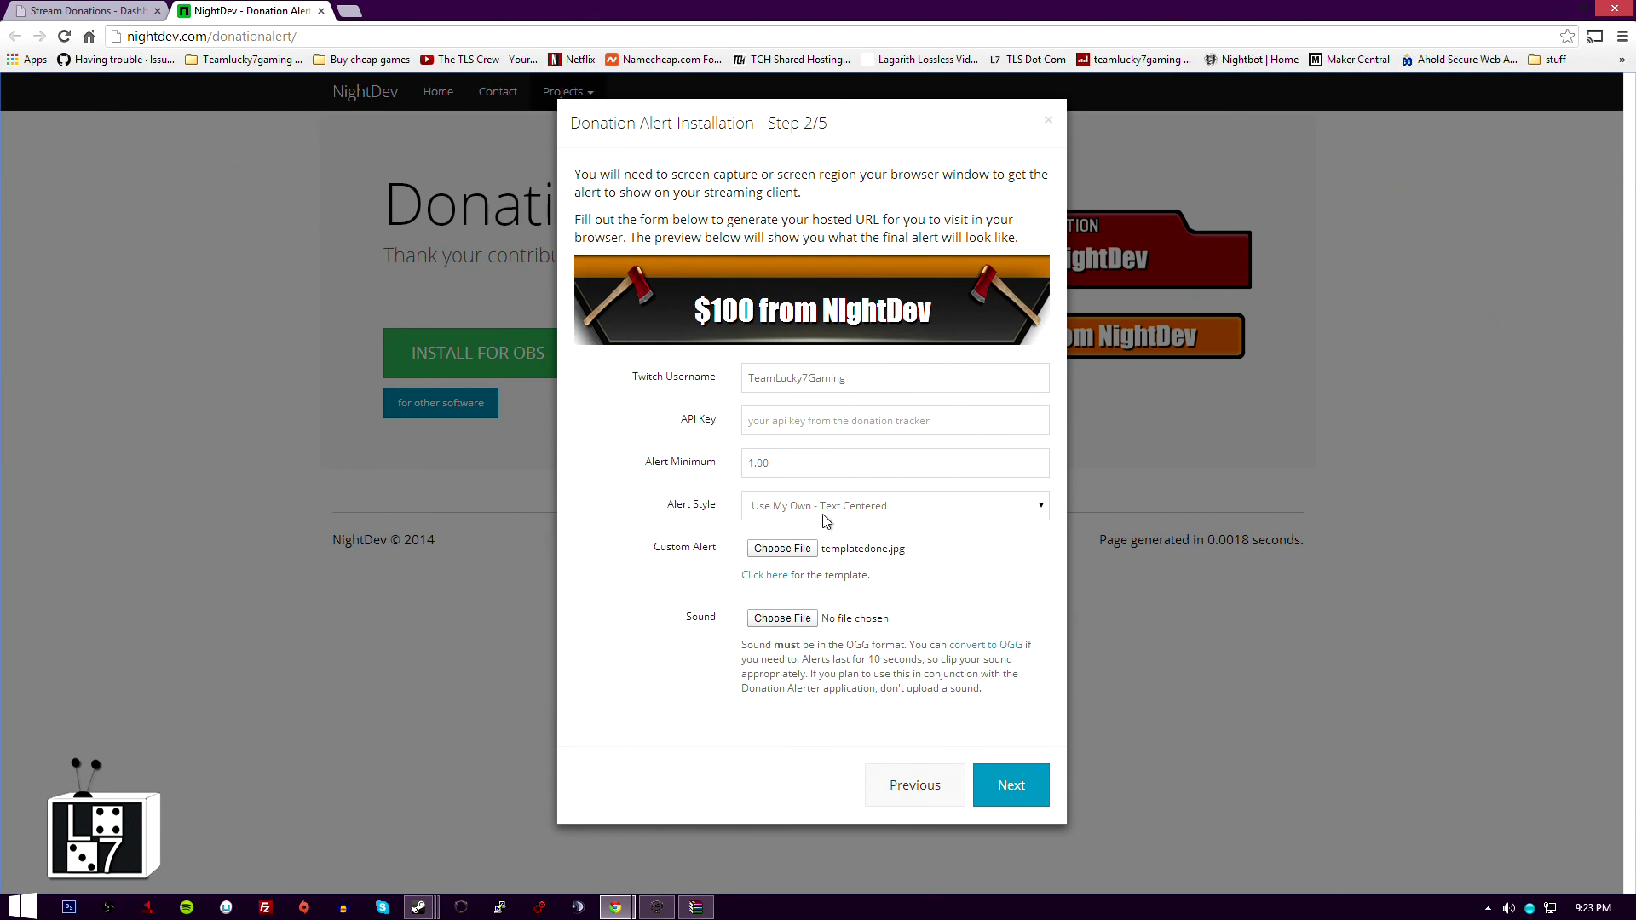
left_click(999, 781)
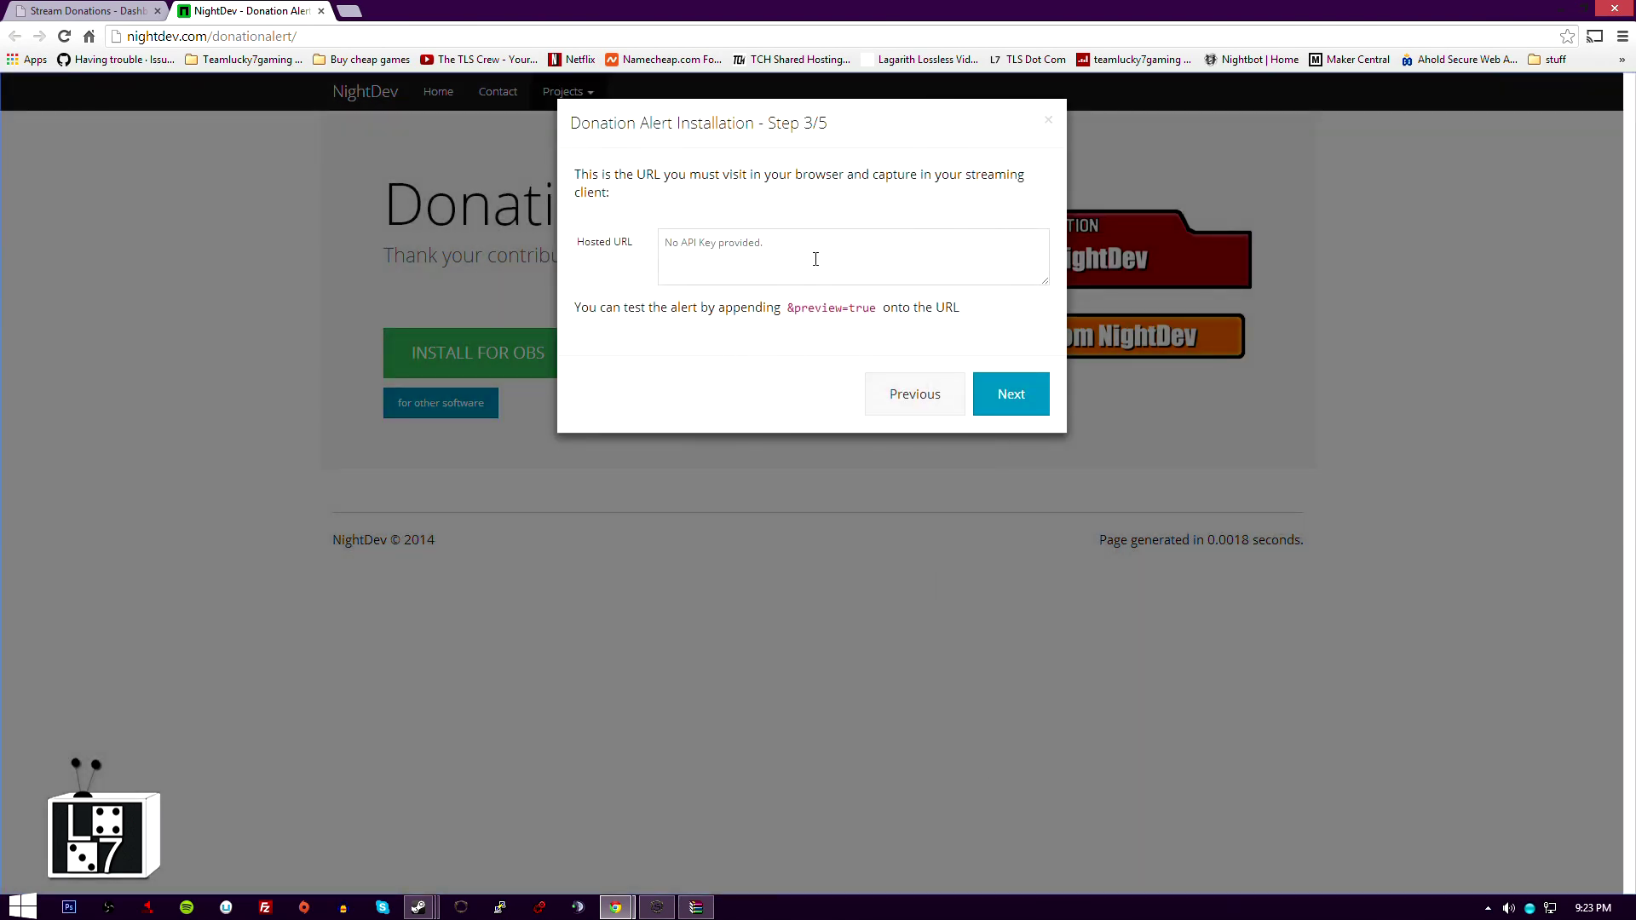
left_click(1011, 396)
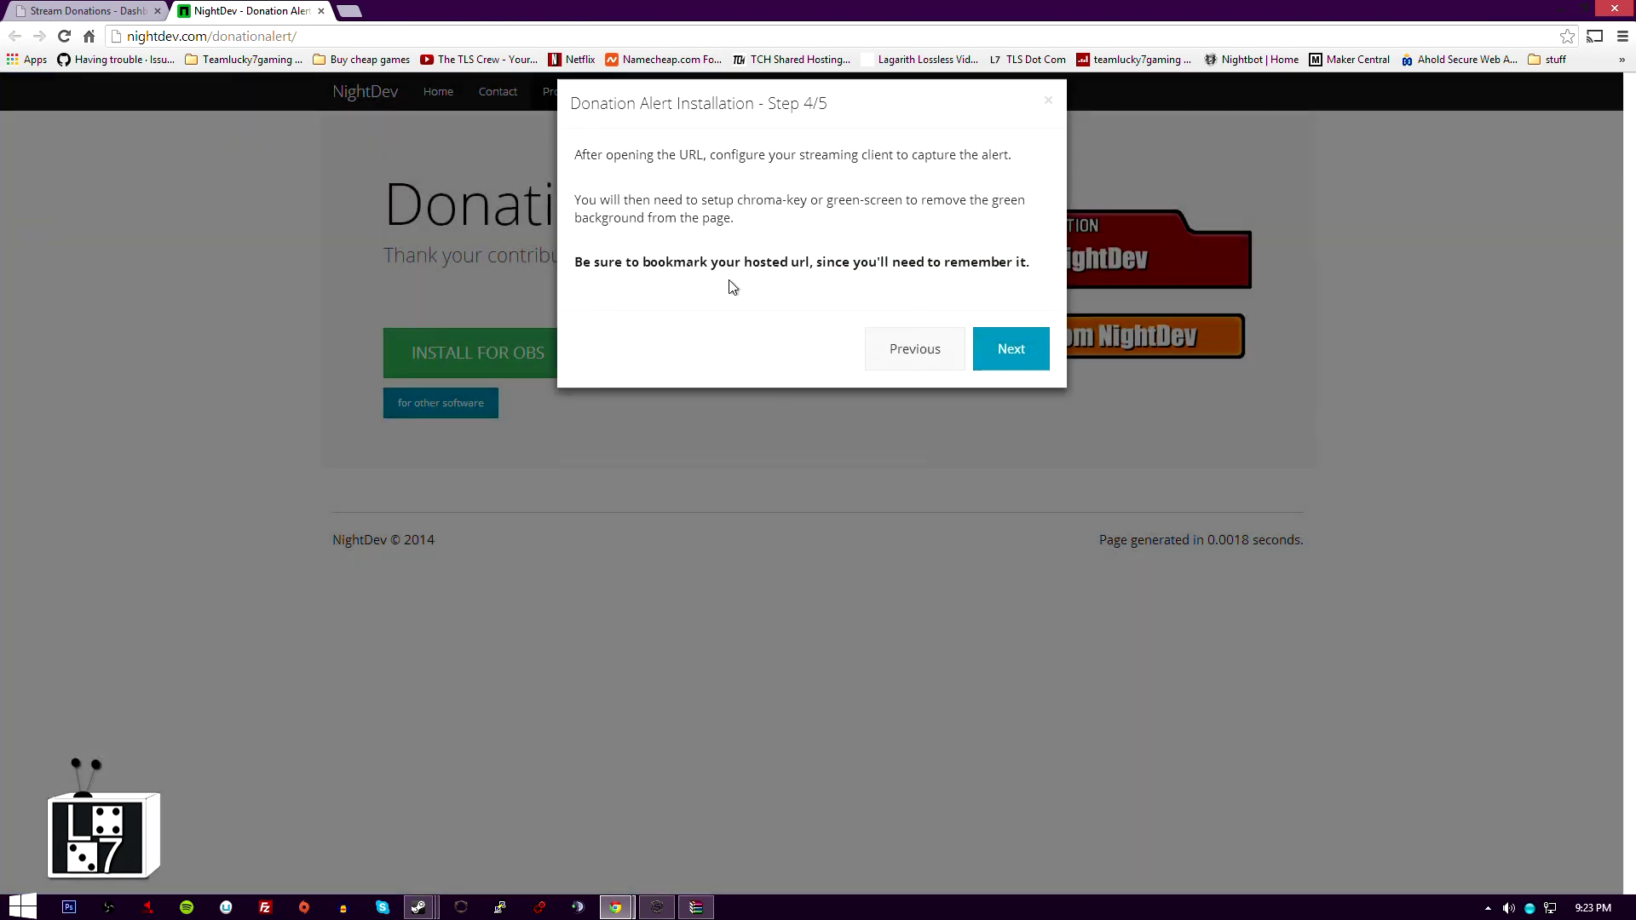
left_click(1005, 369)
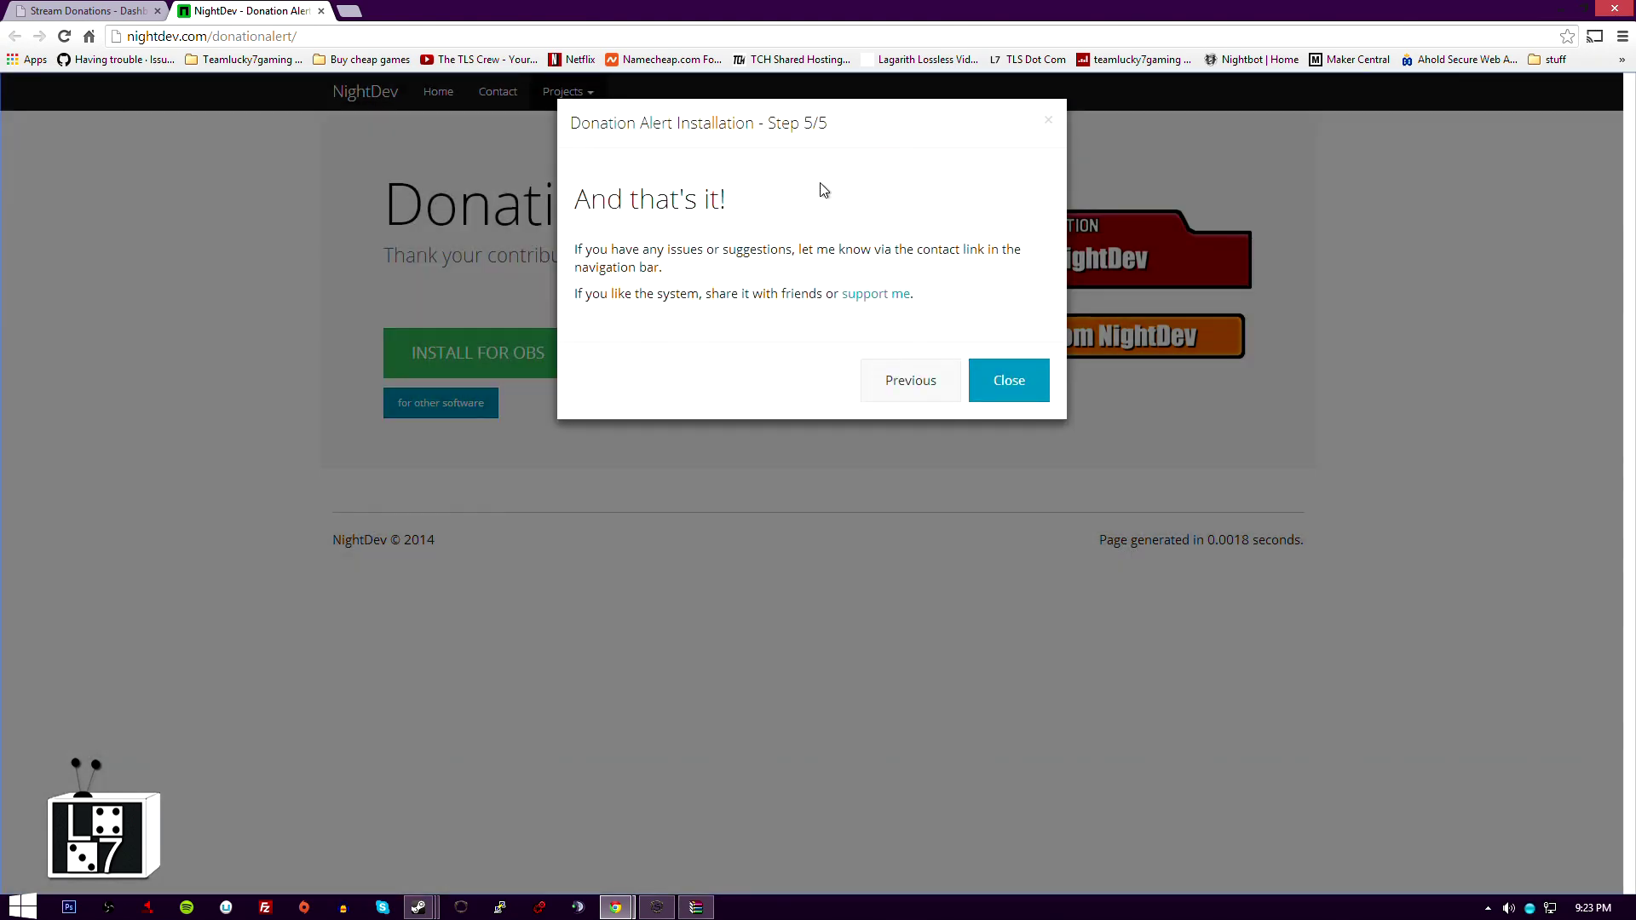
left_click(1049, 120)
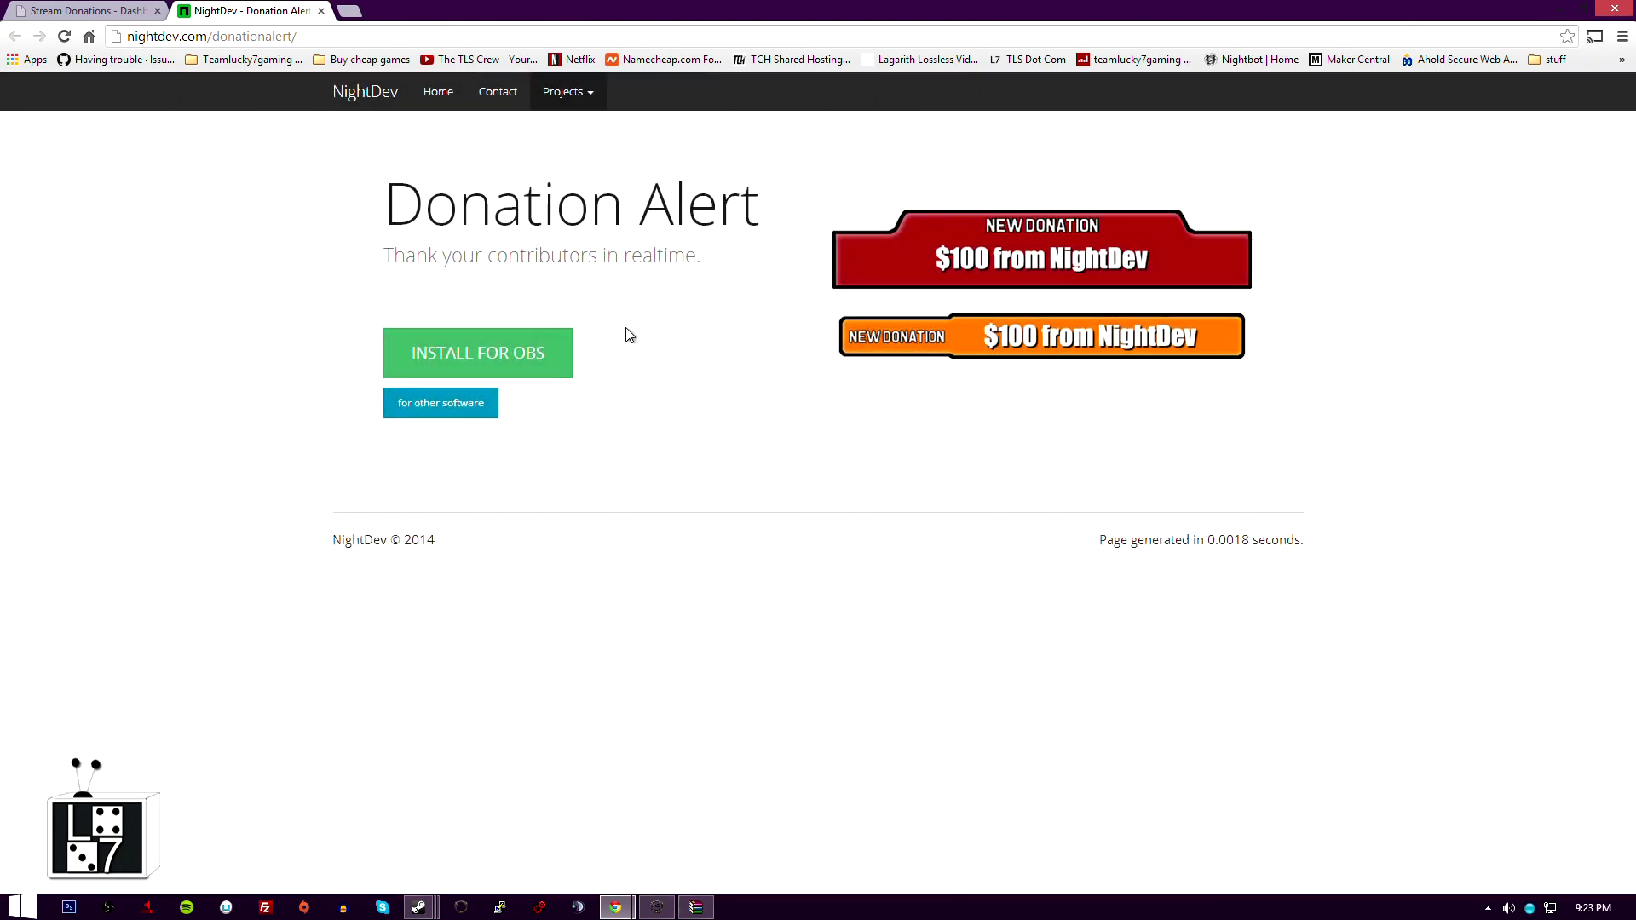
Step: Download the CLR Browser plugin package for OBS and show the desktop
left_click(521, 351)
left_click(751, 286)
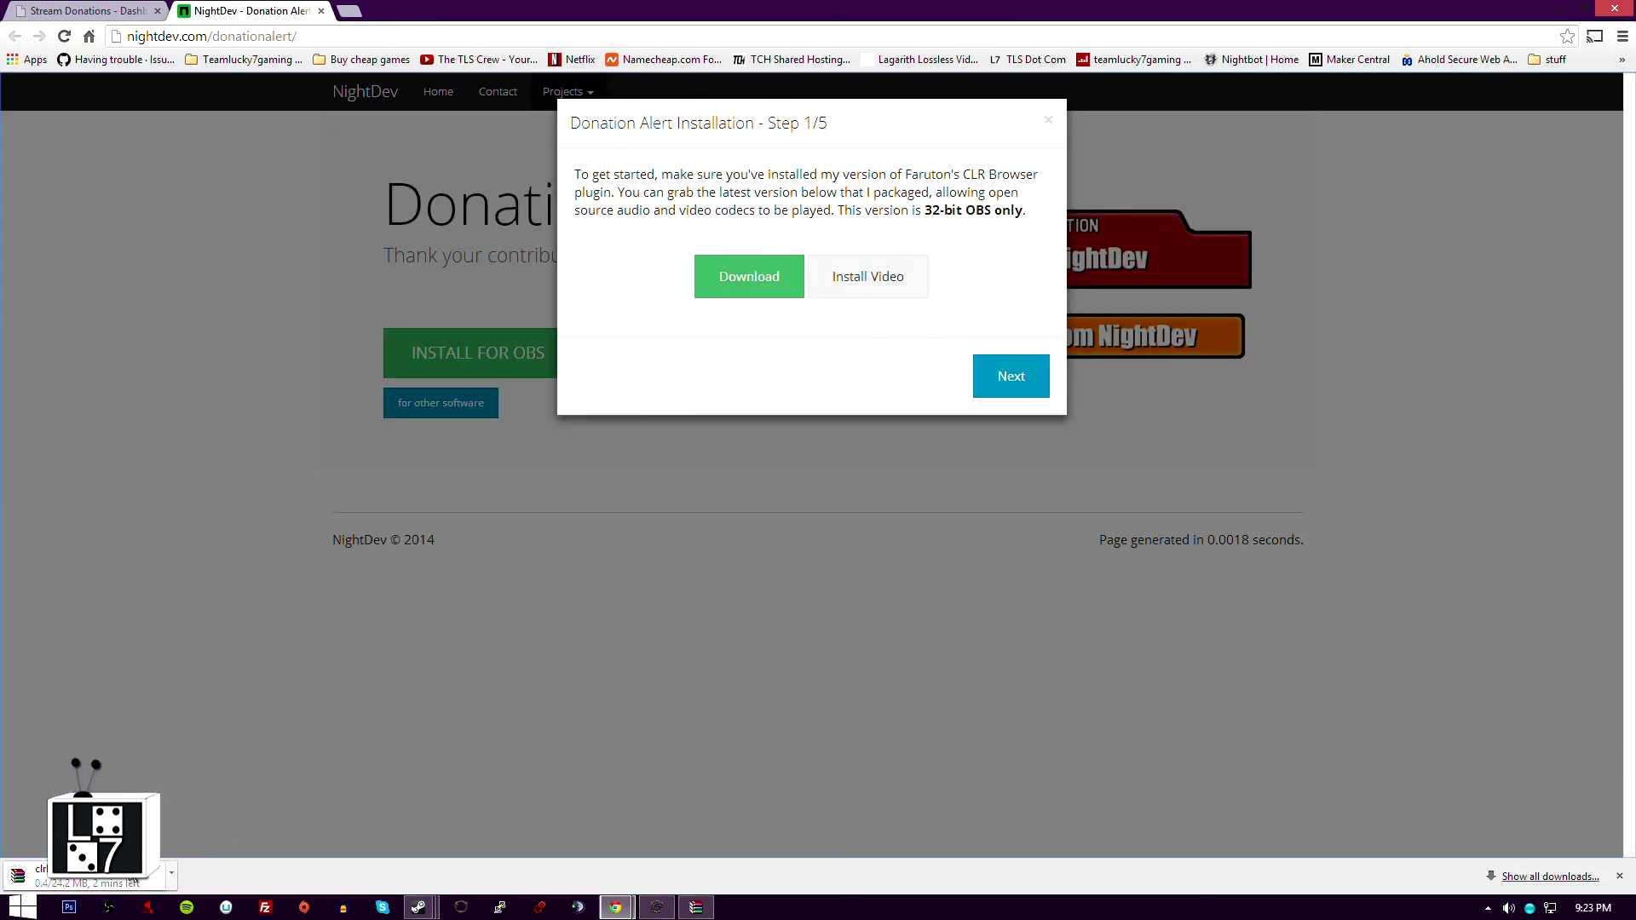
key("super+d")
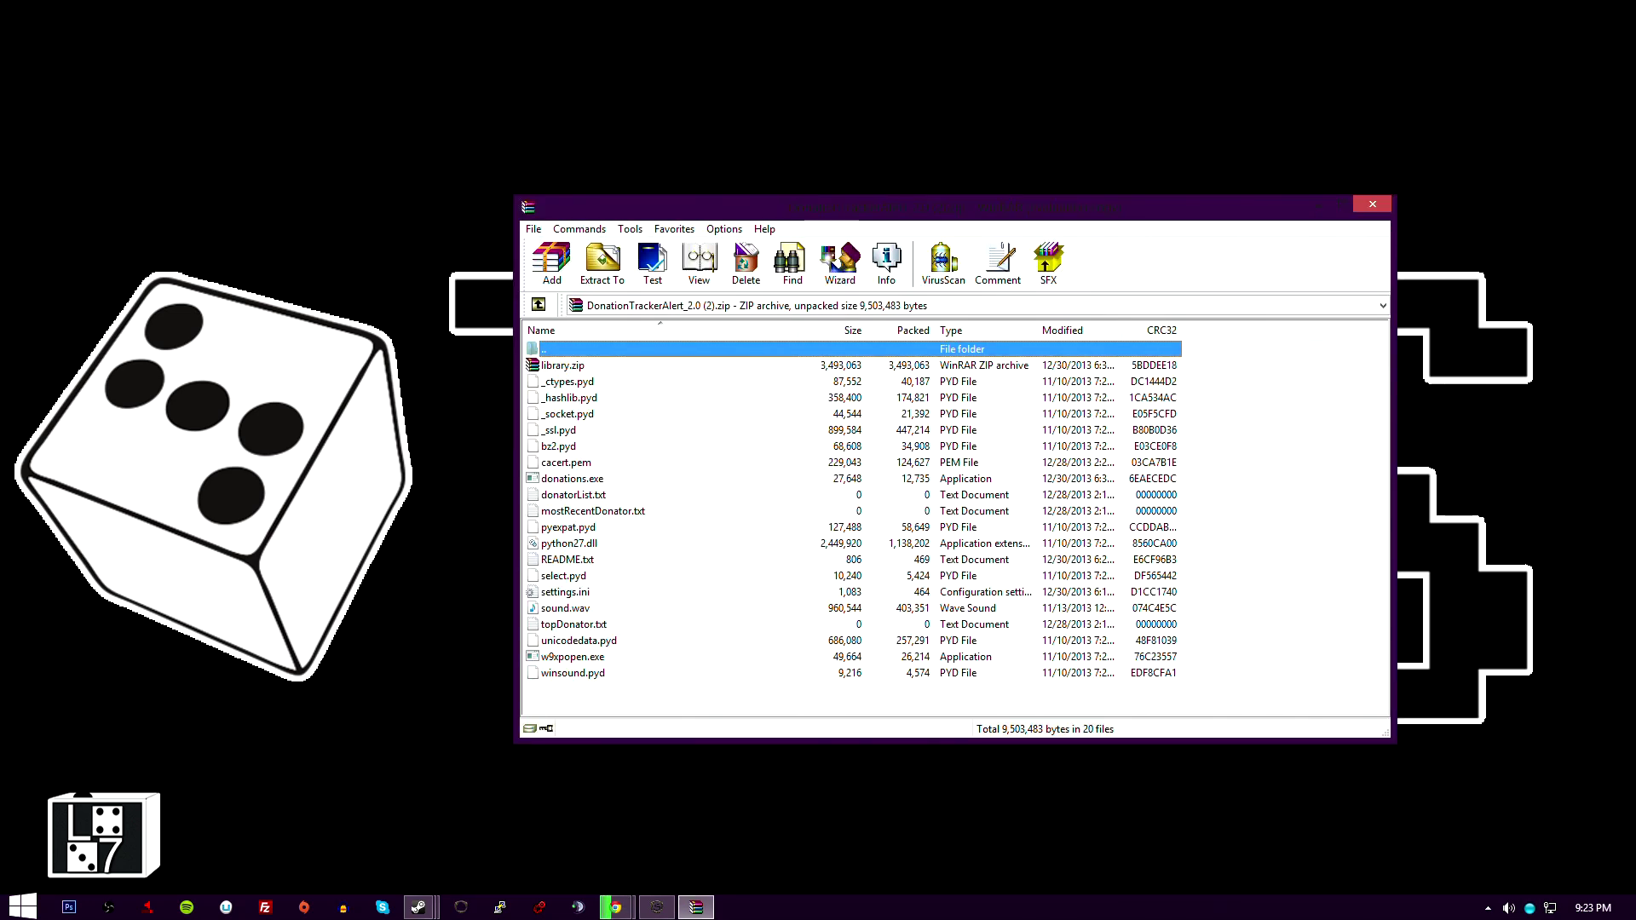
Step: Move the Donation Tracker archive aside and close the clrbrowser3_repack archive and its licence notice
left_click_drag(762, 201, 1050, 229)
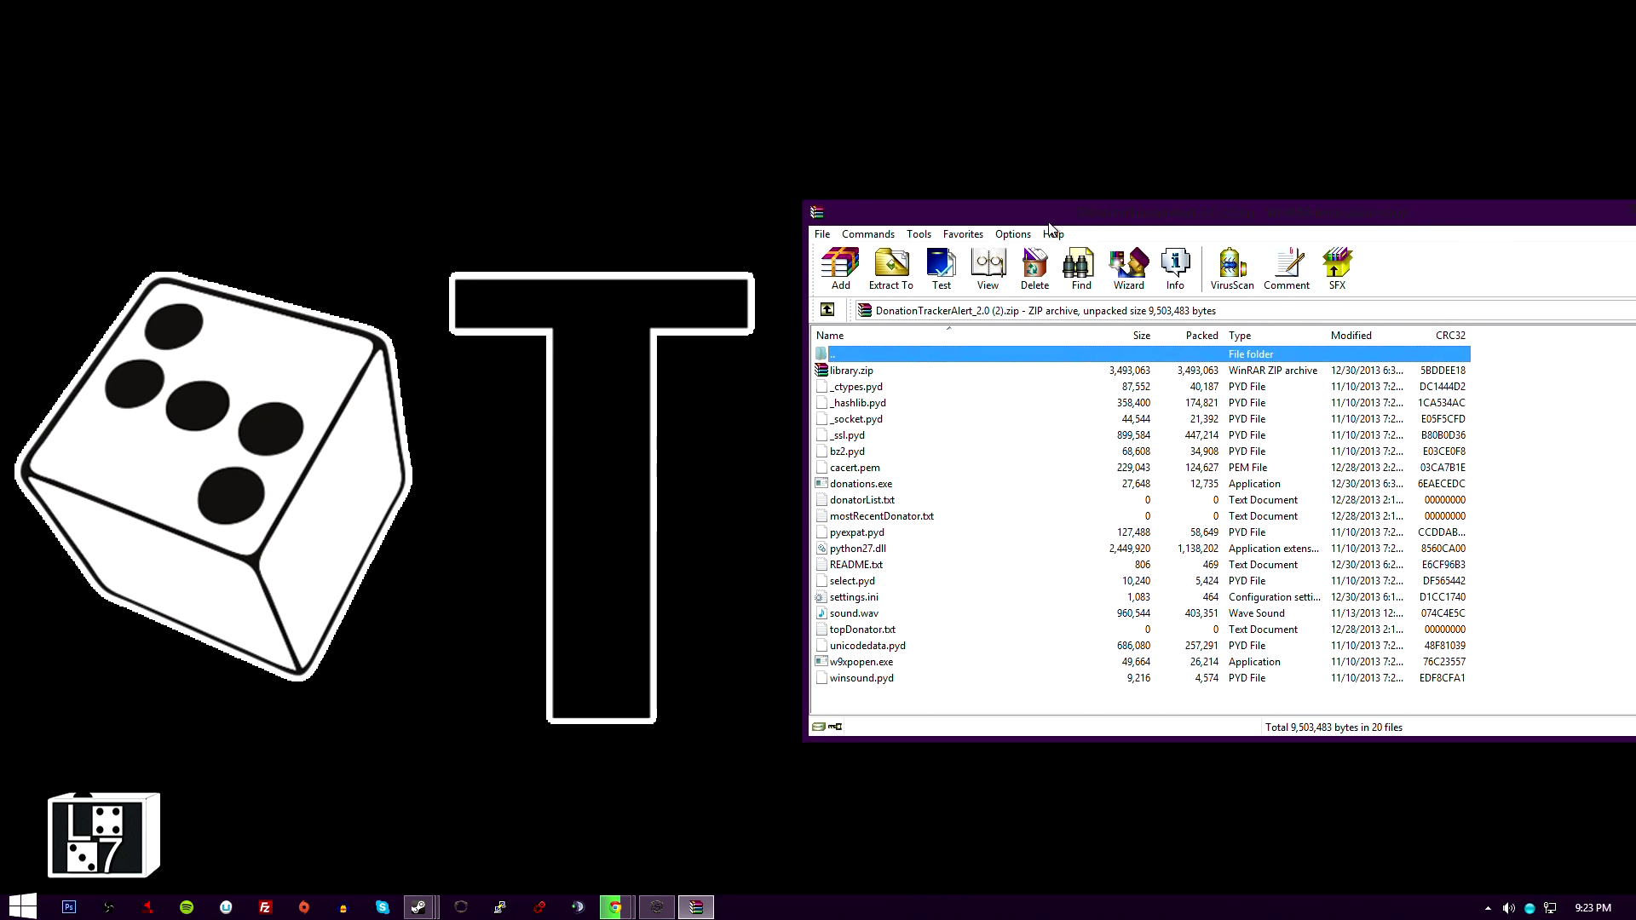
right_click(95, 66)
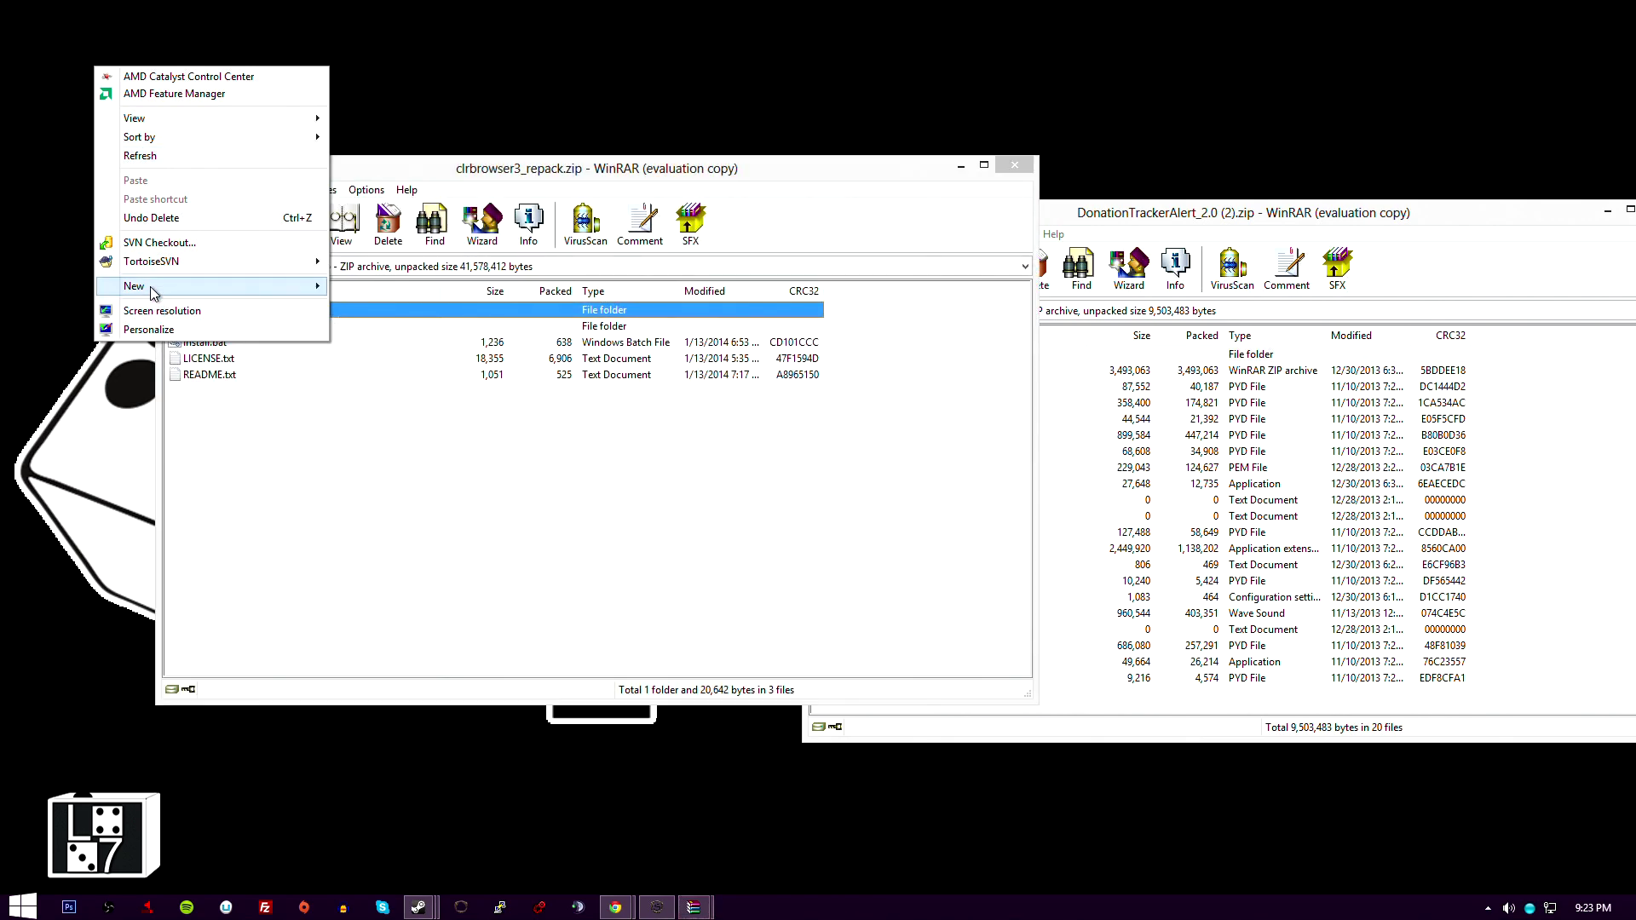
left_click(902, 475)
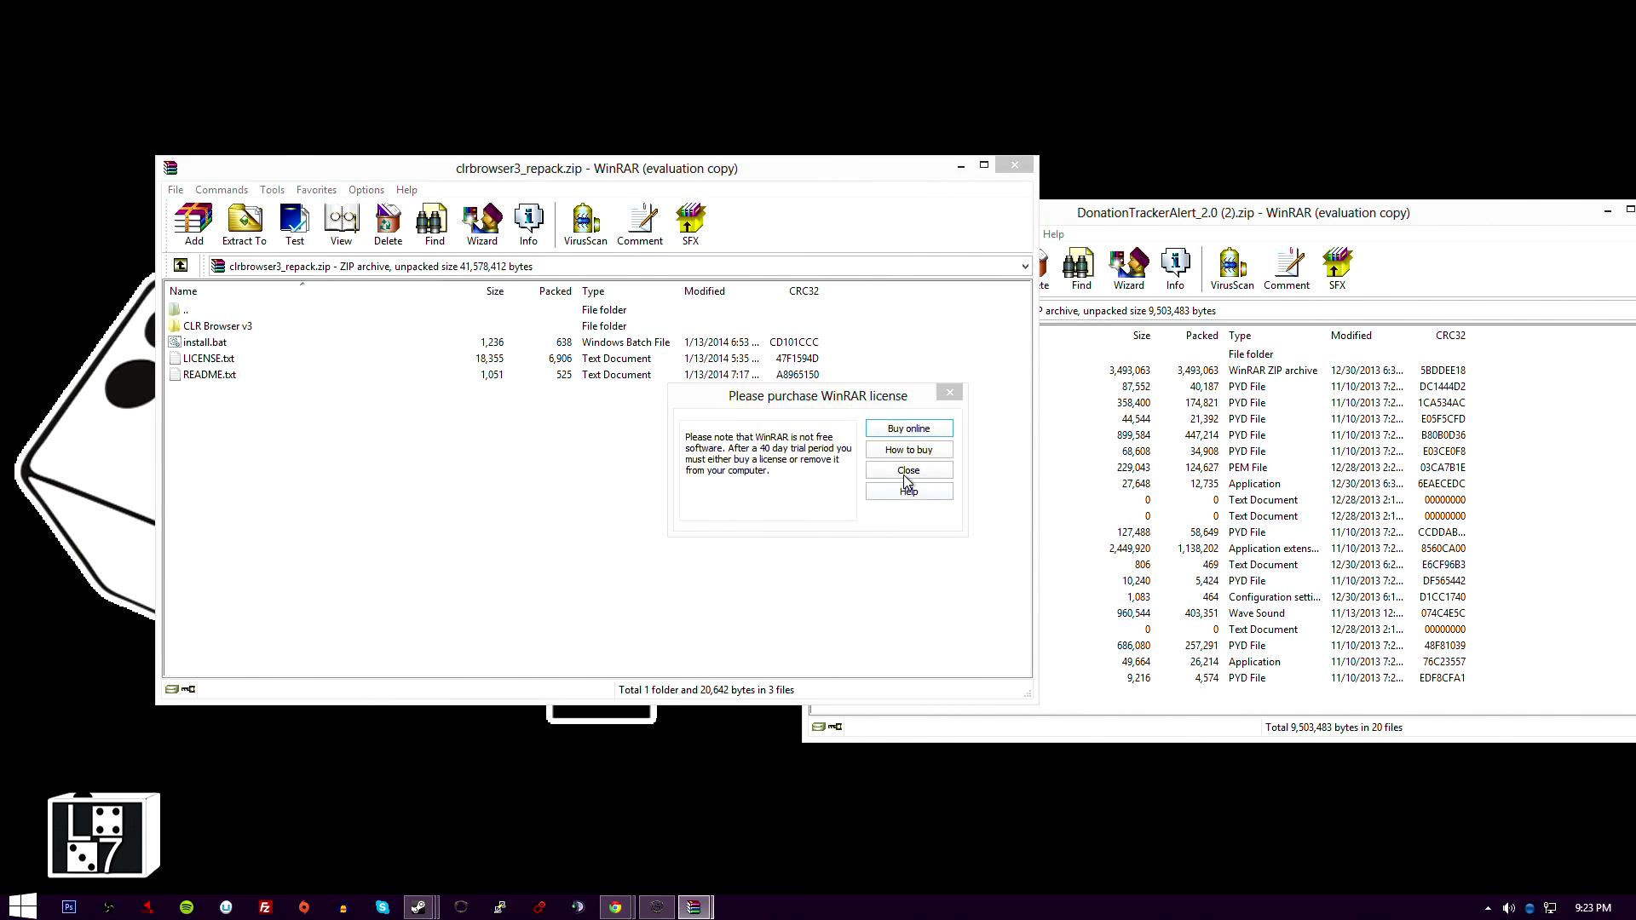
left_click(905, 471)
key("alt+F4")
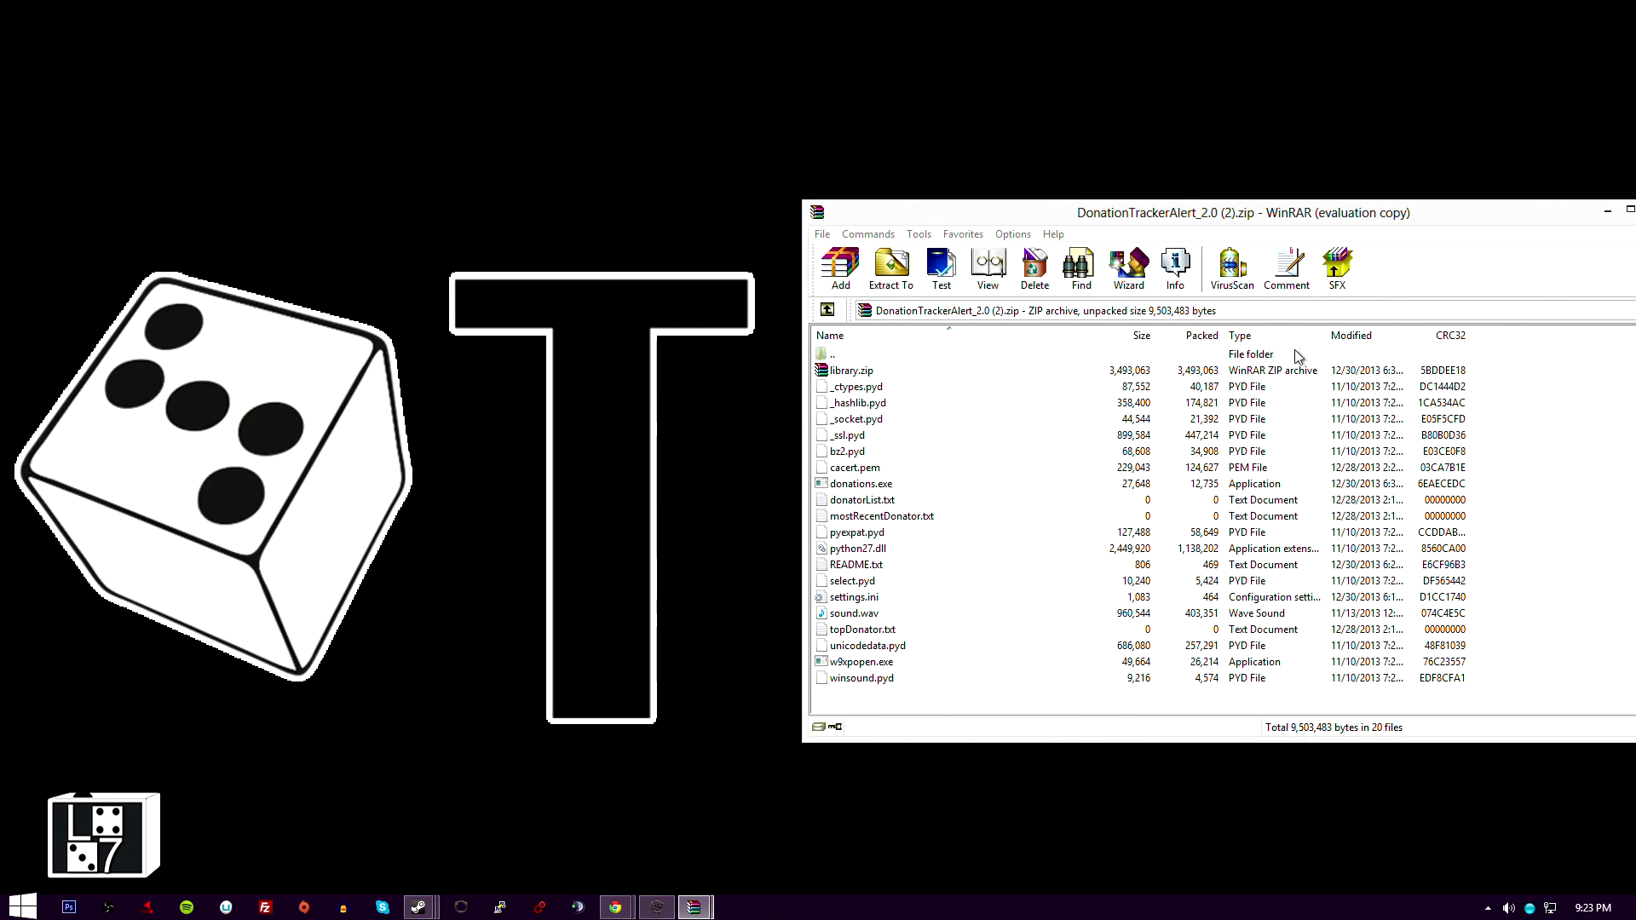
right_click(226, 19)
Step: Create a desktop folder named 'Donation Tracker' and drag all 20 archive files into it
mouse_move(288, 238)
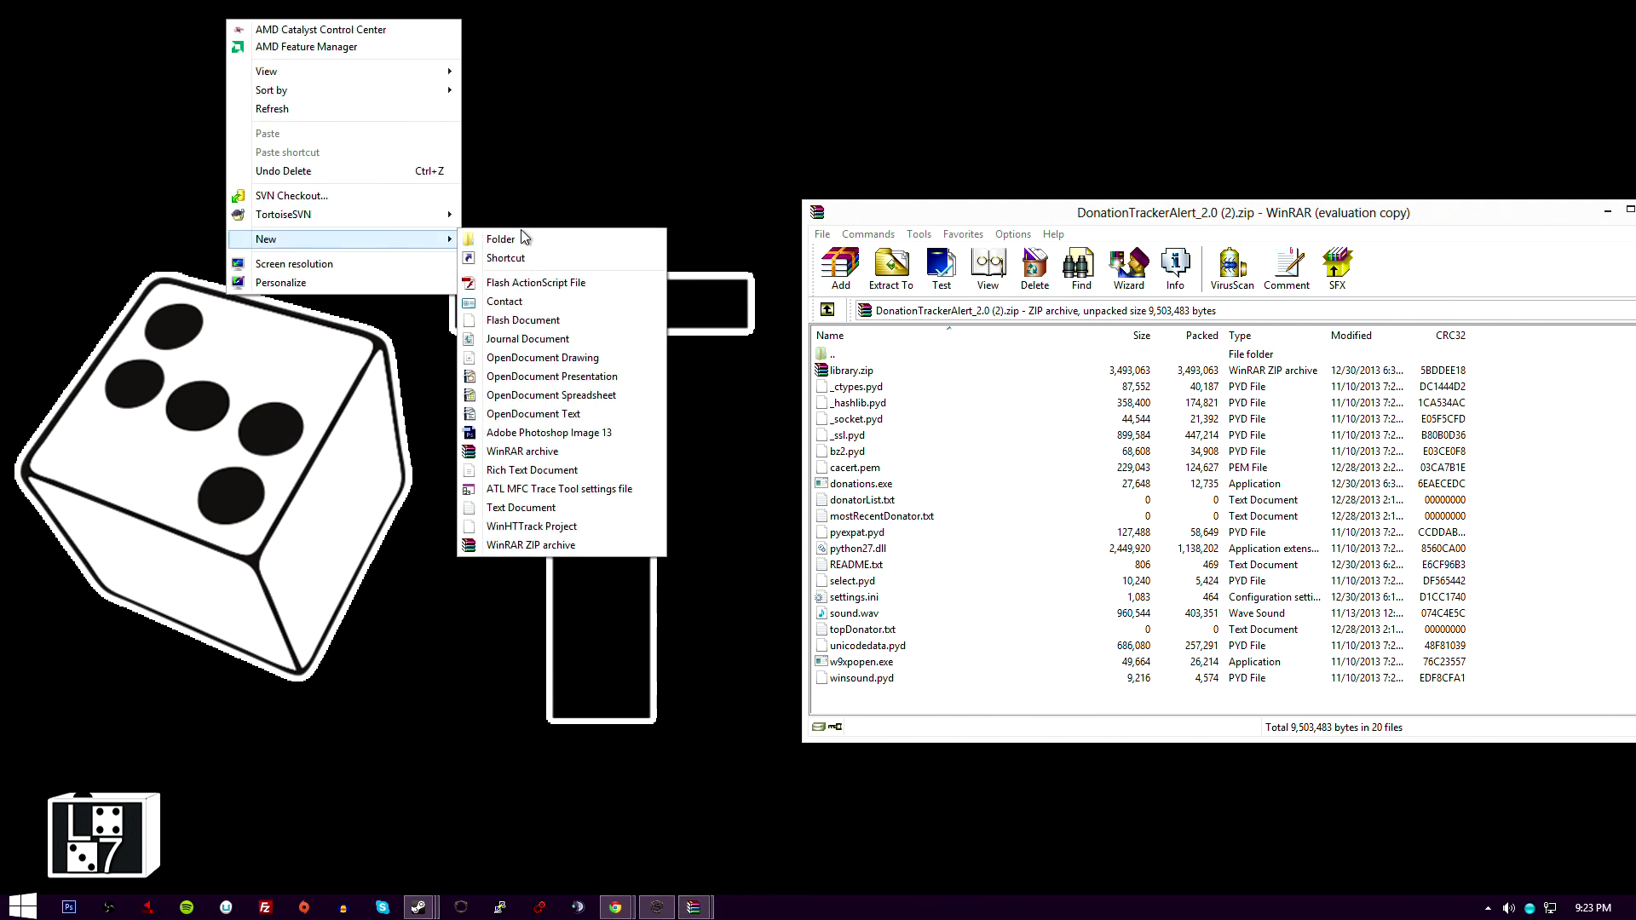
left_click(524, 238)
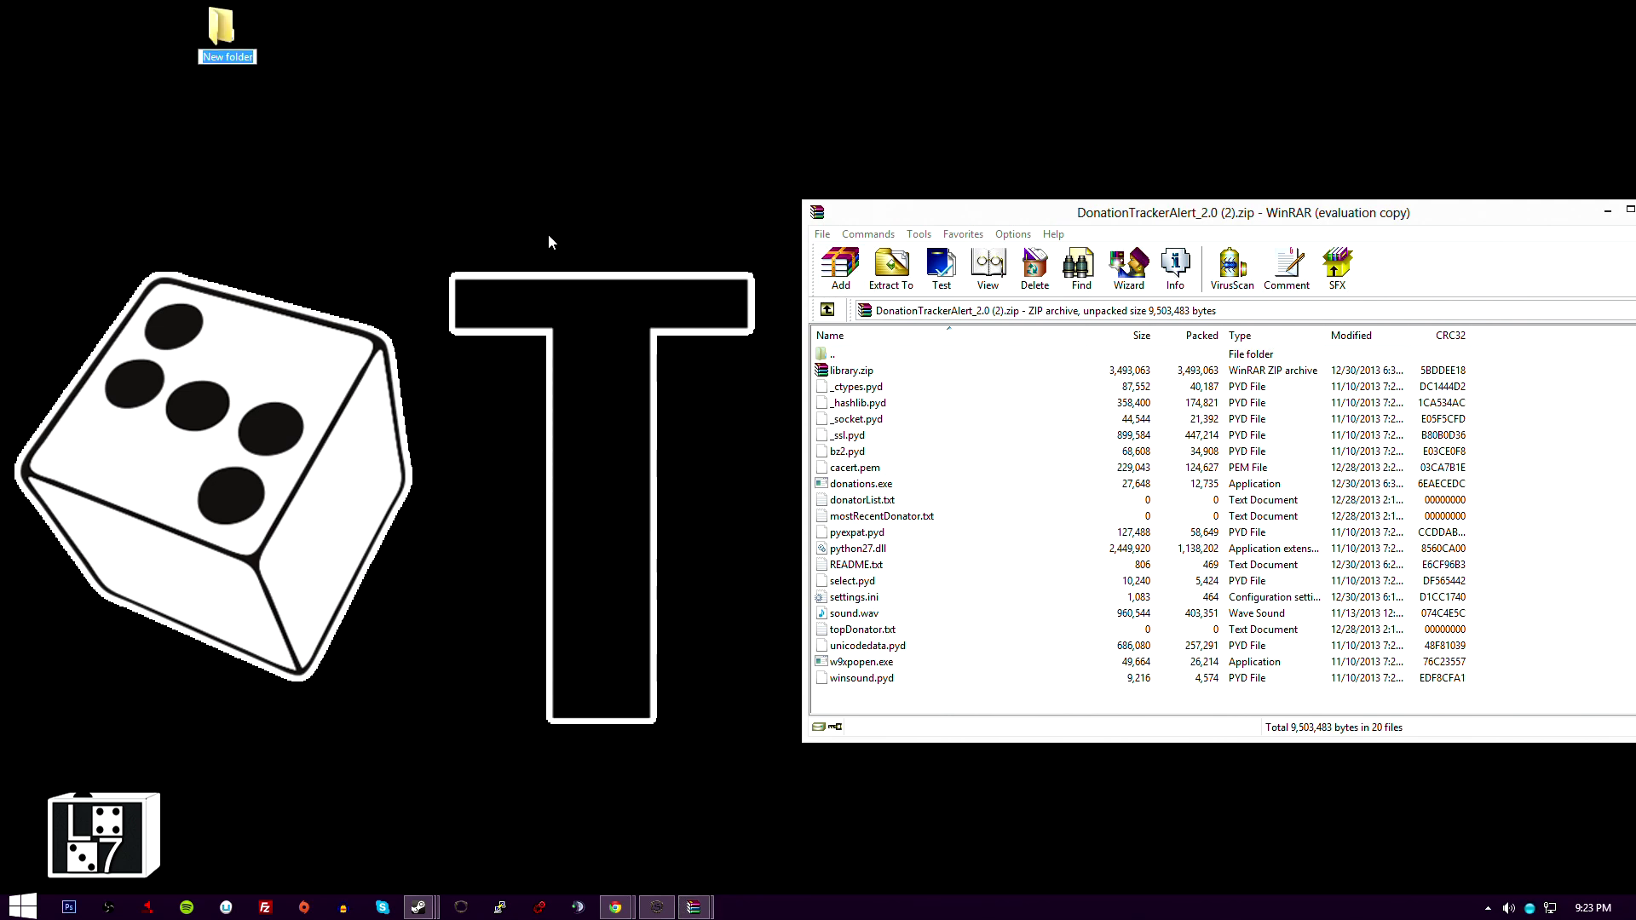
type("Donation Tracker")
key("Return")
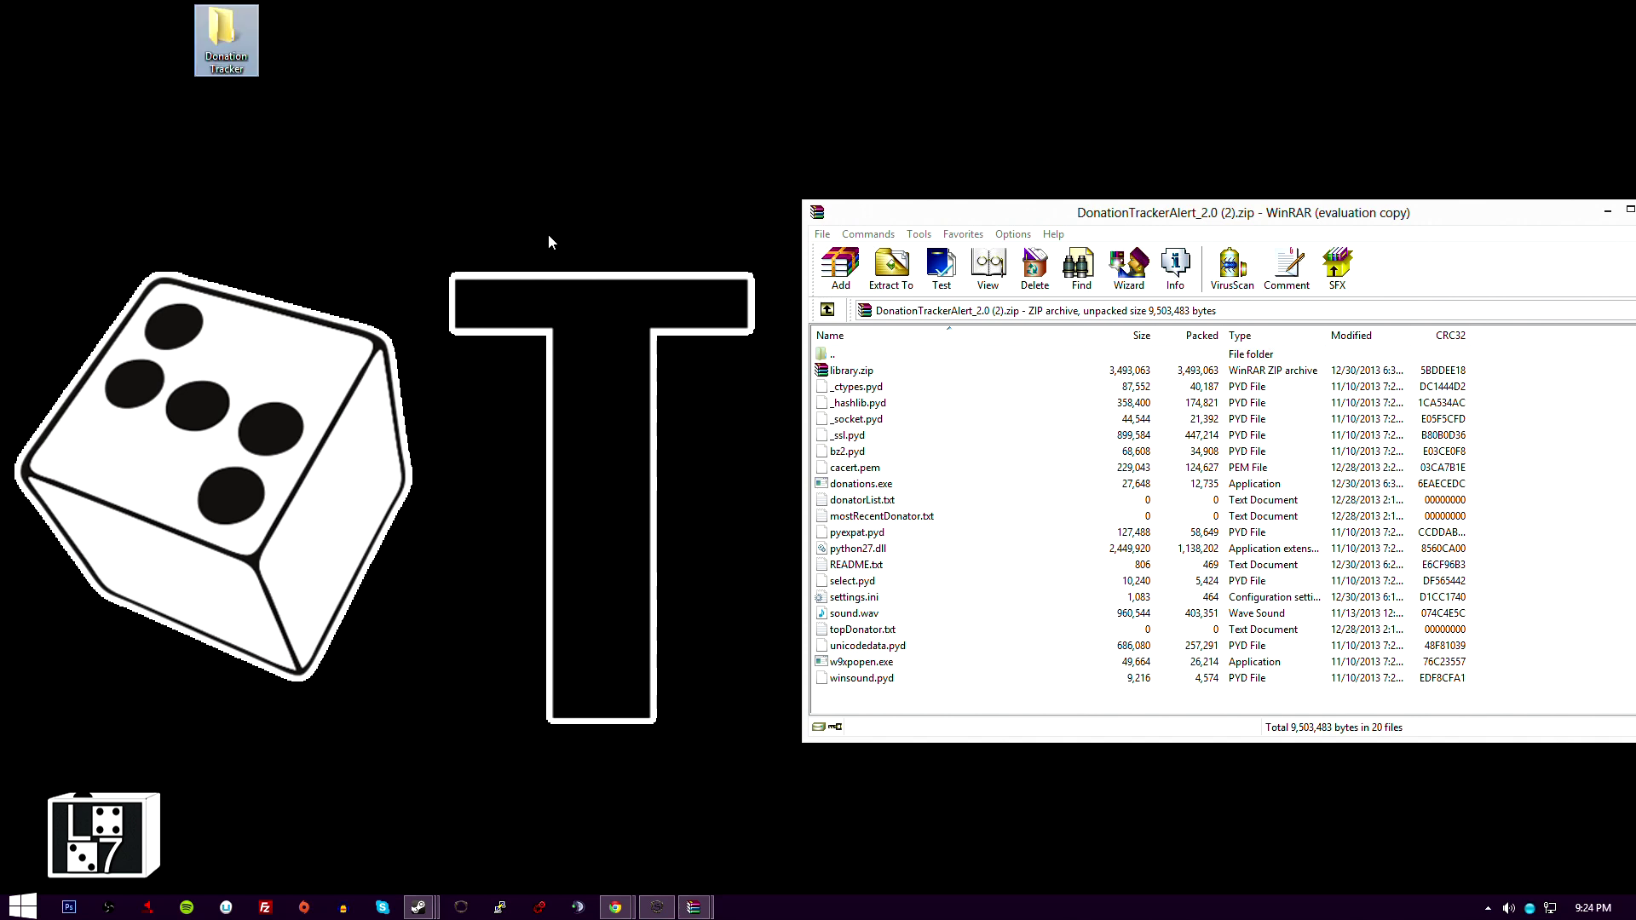
left_click_drag(943, 705, 224, 39)
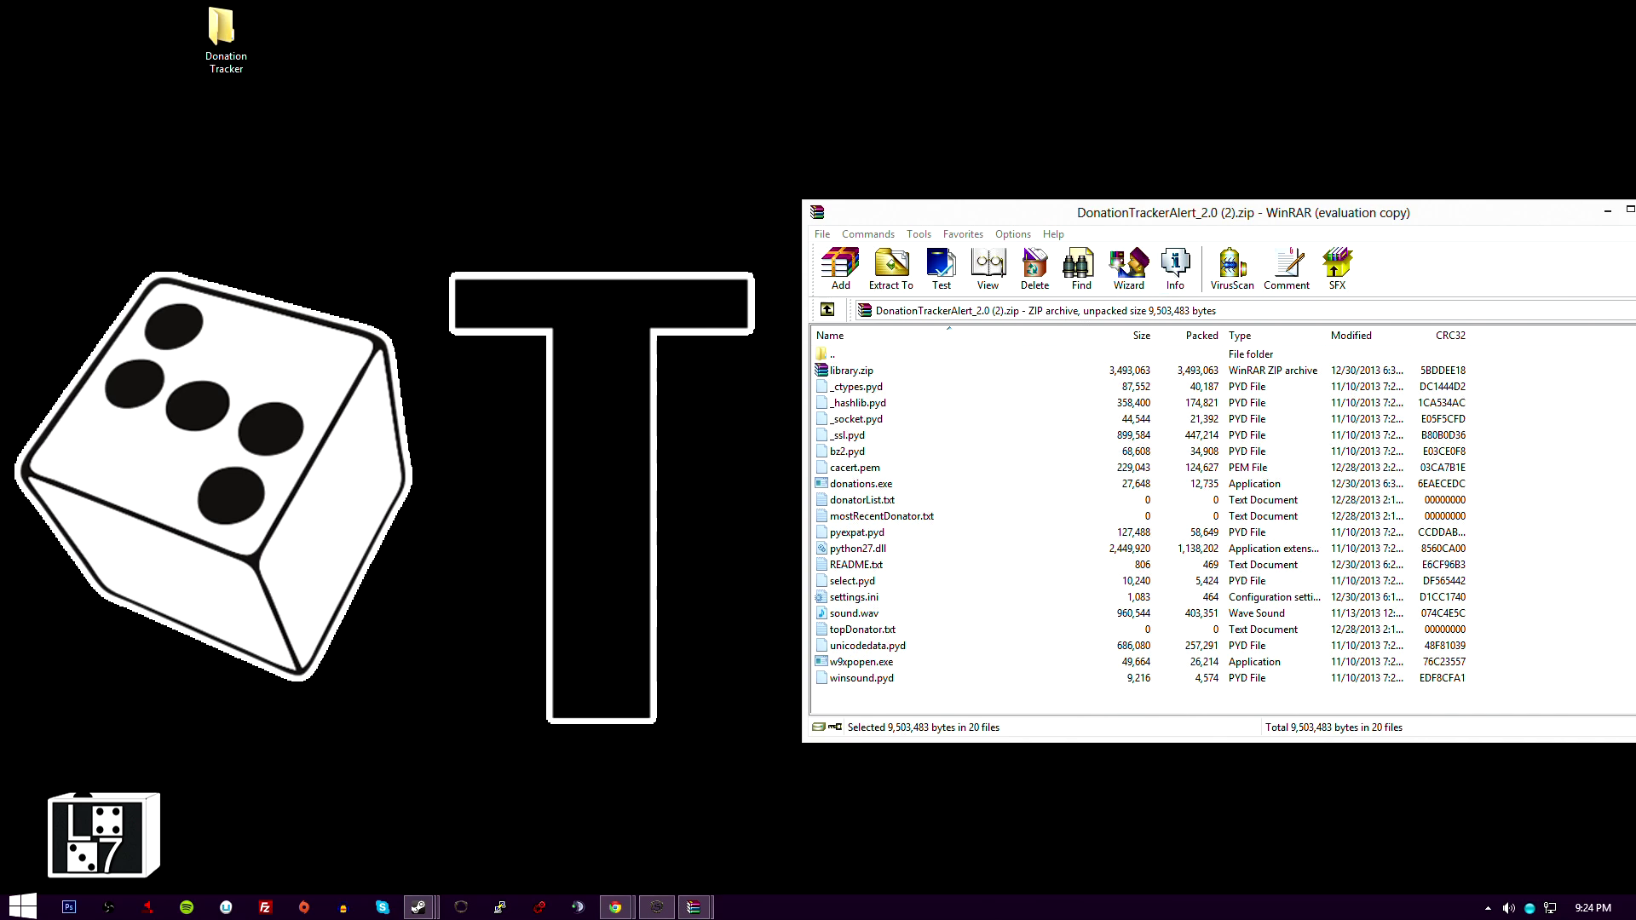
Step: Open the Donation Tracker folder full-screen and run donations.exe, which reports a blank channel
double_click(228, 31)
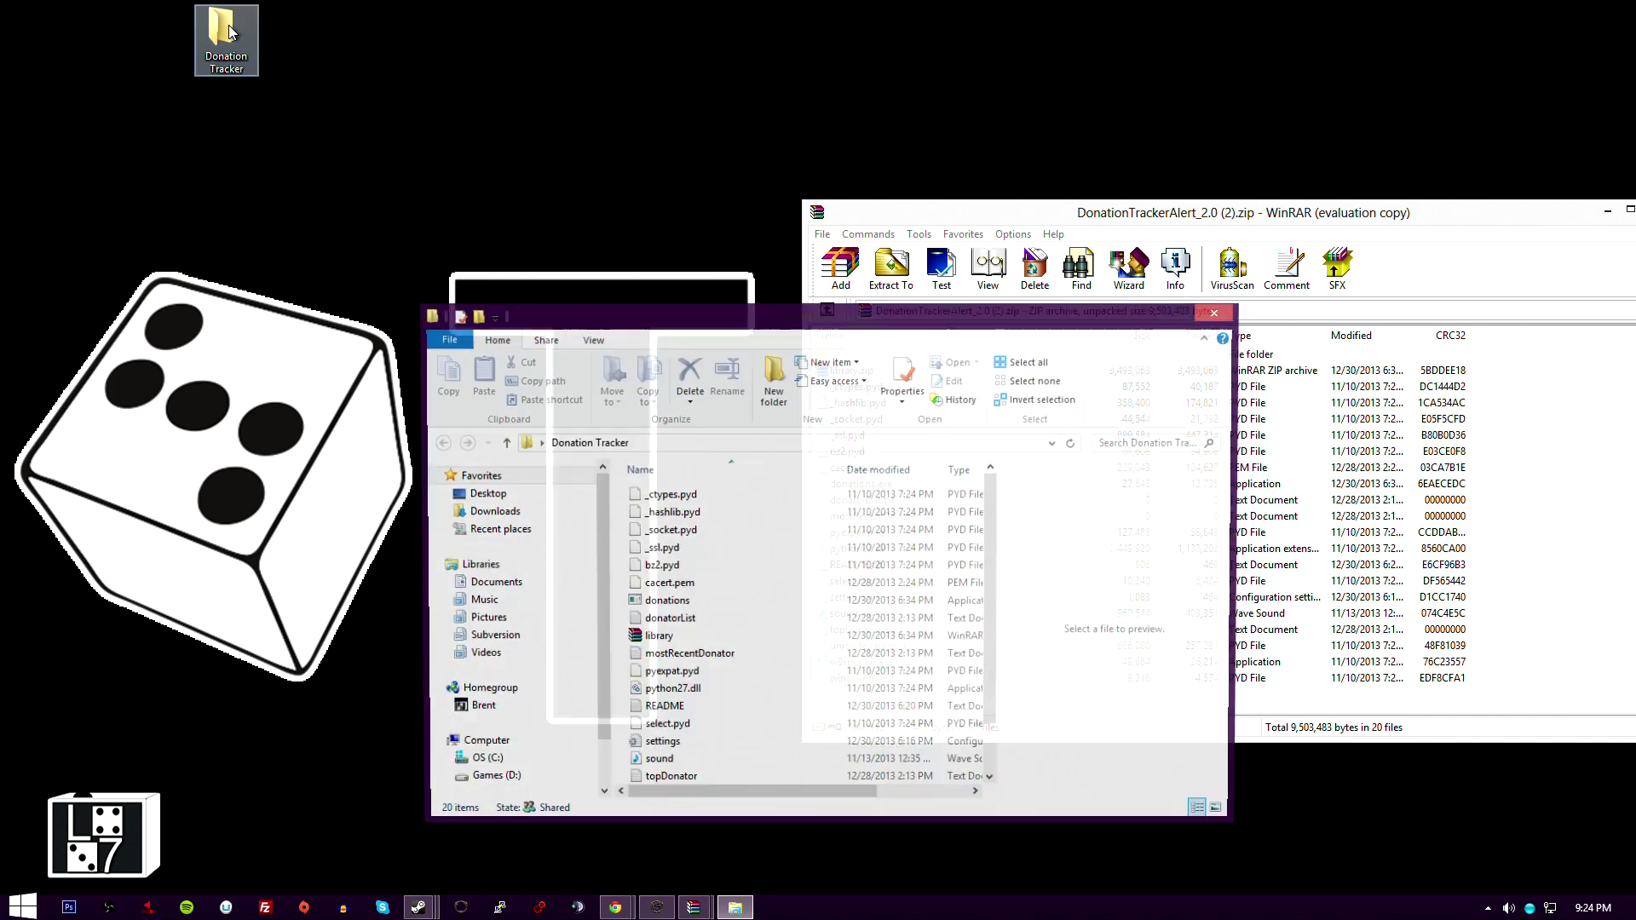
key("super+Home")
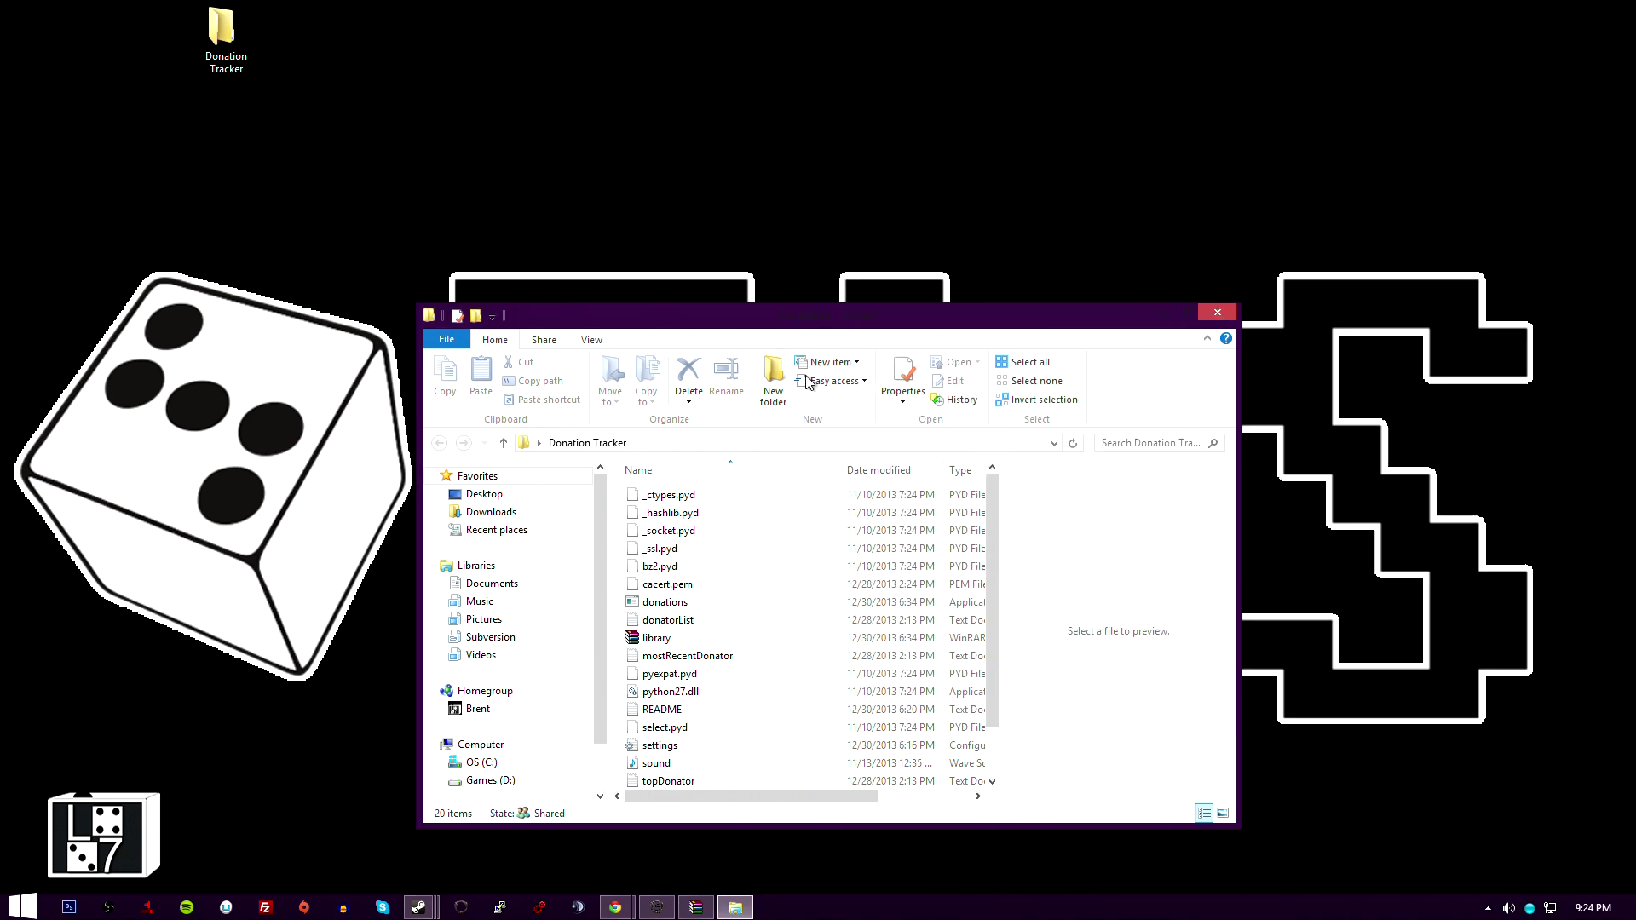
left_click_drag(778, 321, 708, 12)
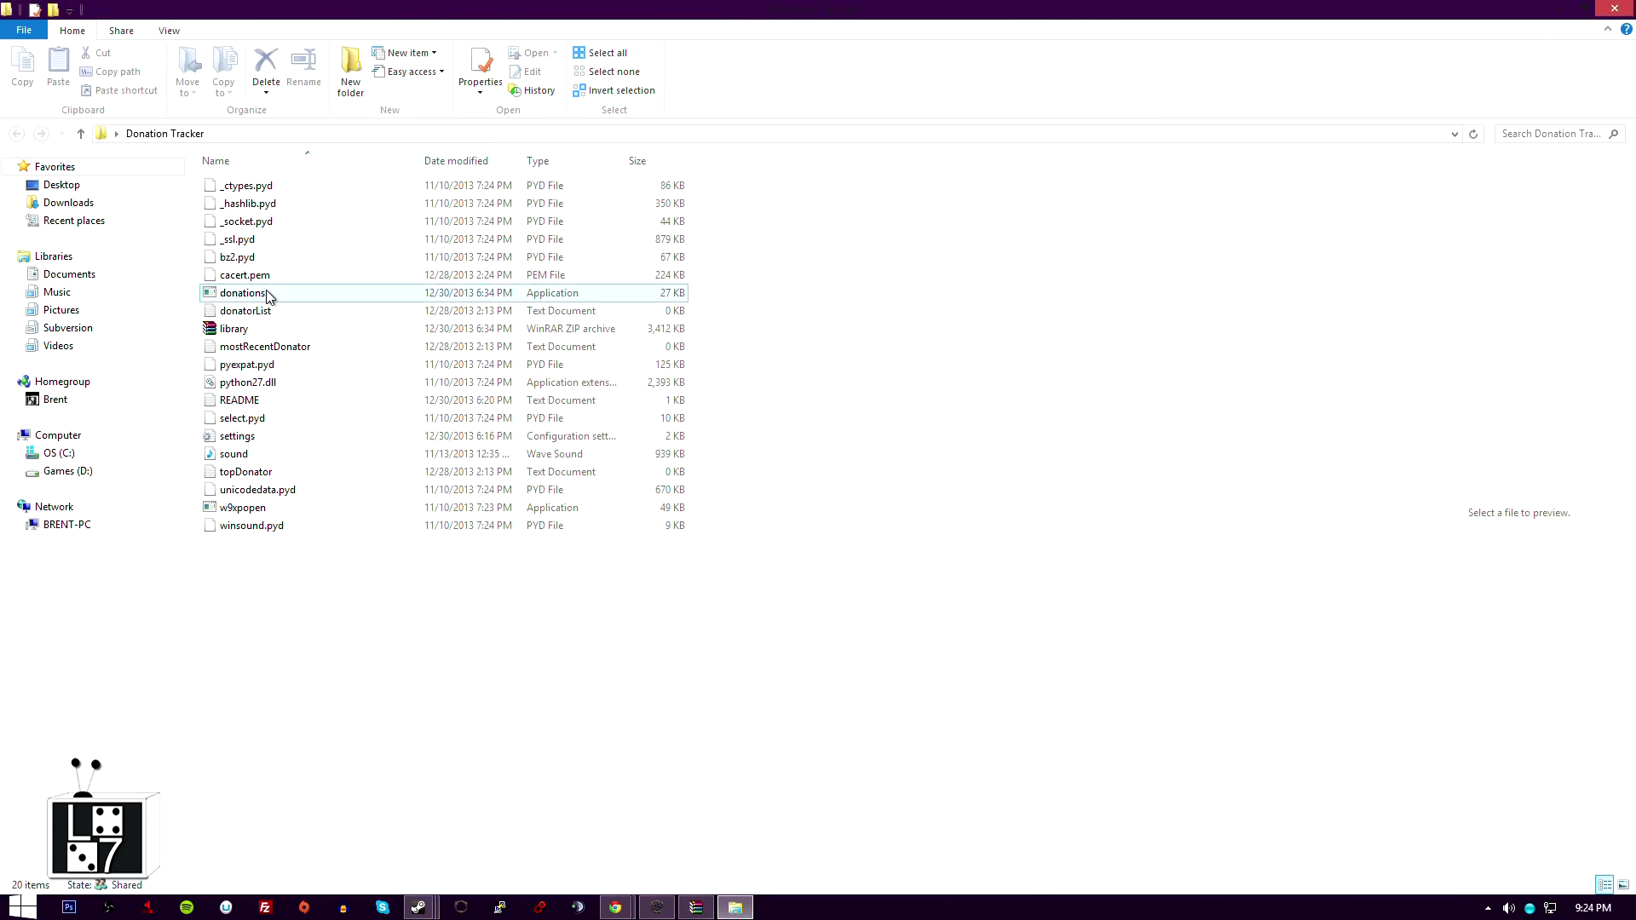
double_click(267, 294)
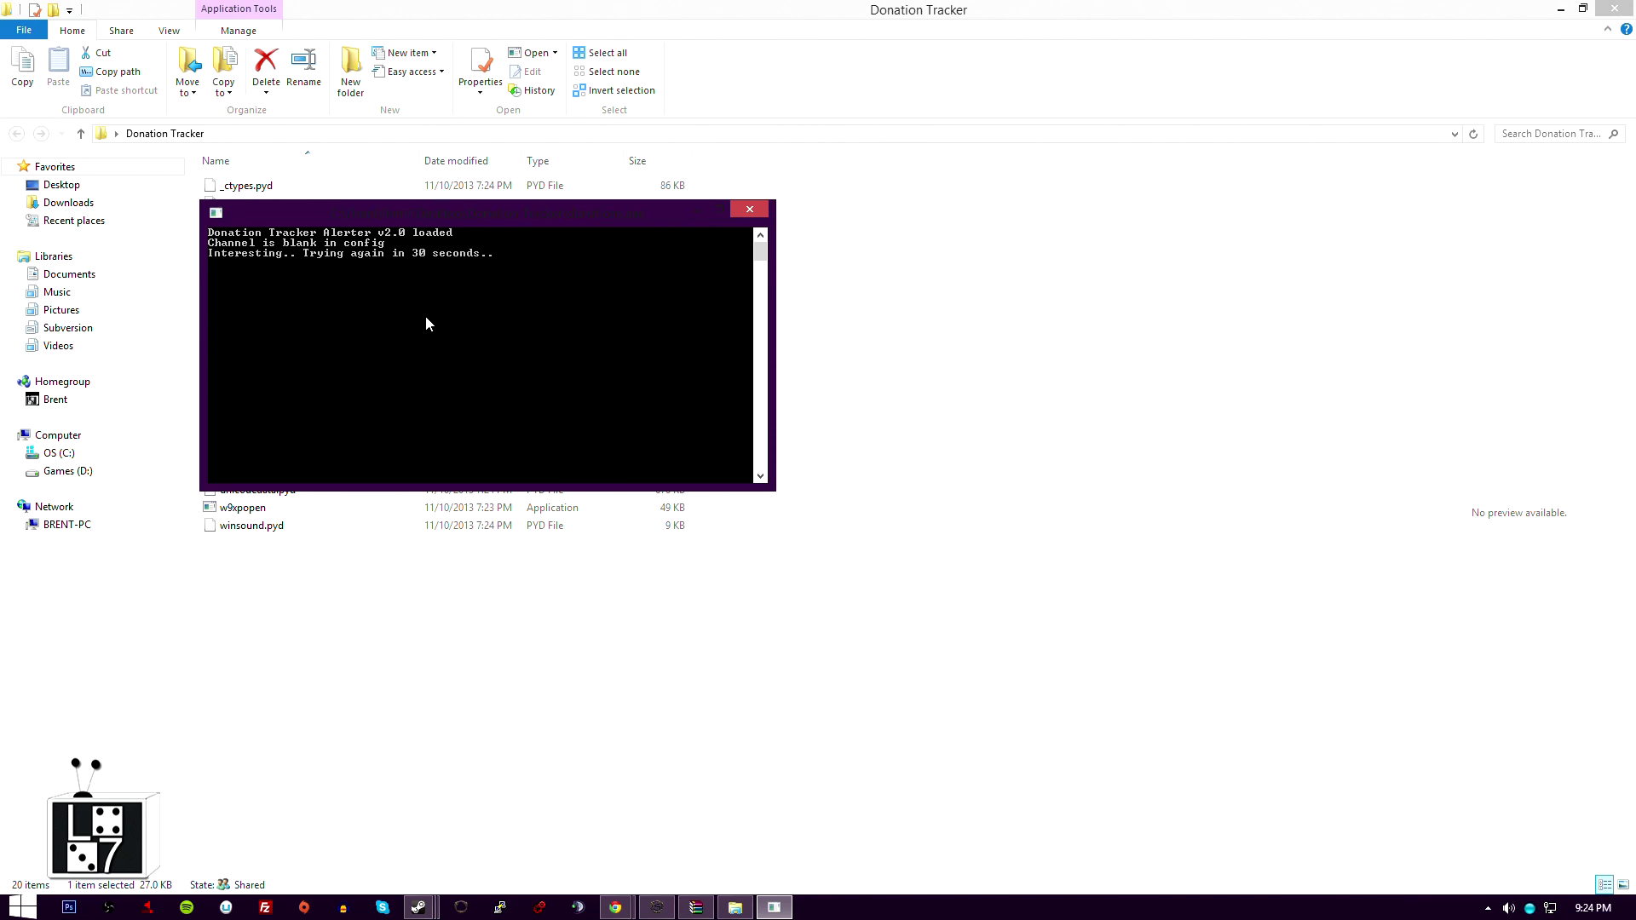
left_click(692, 213)
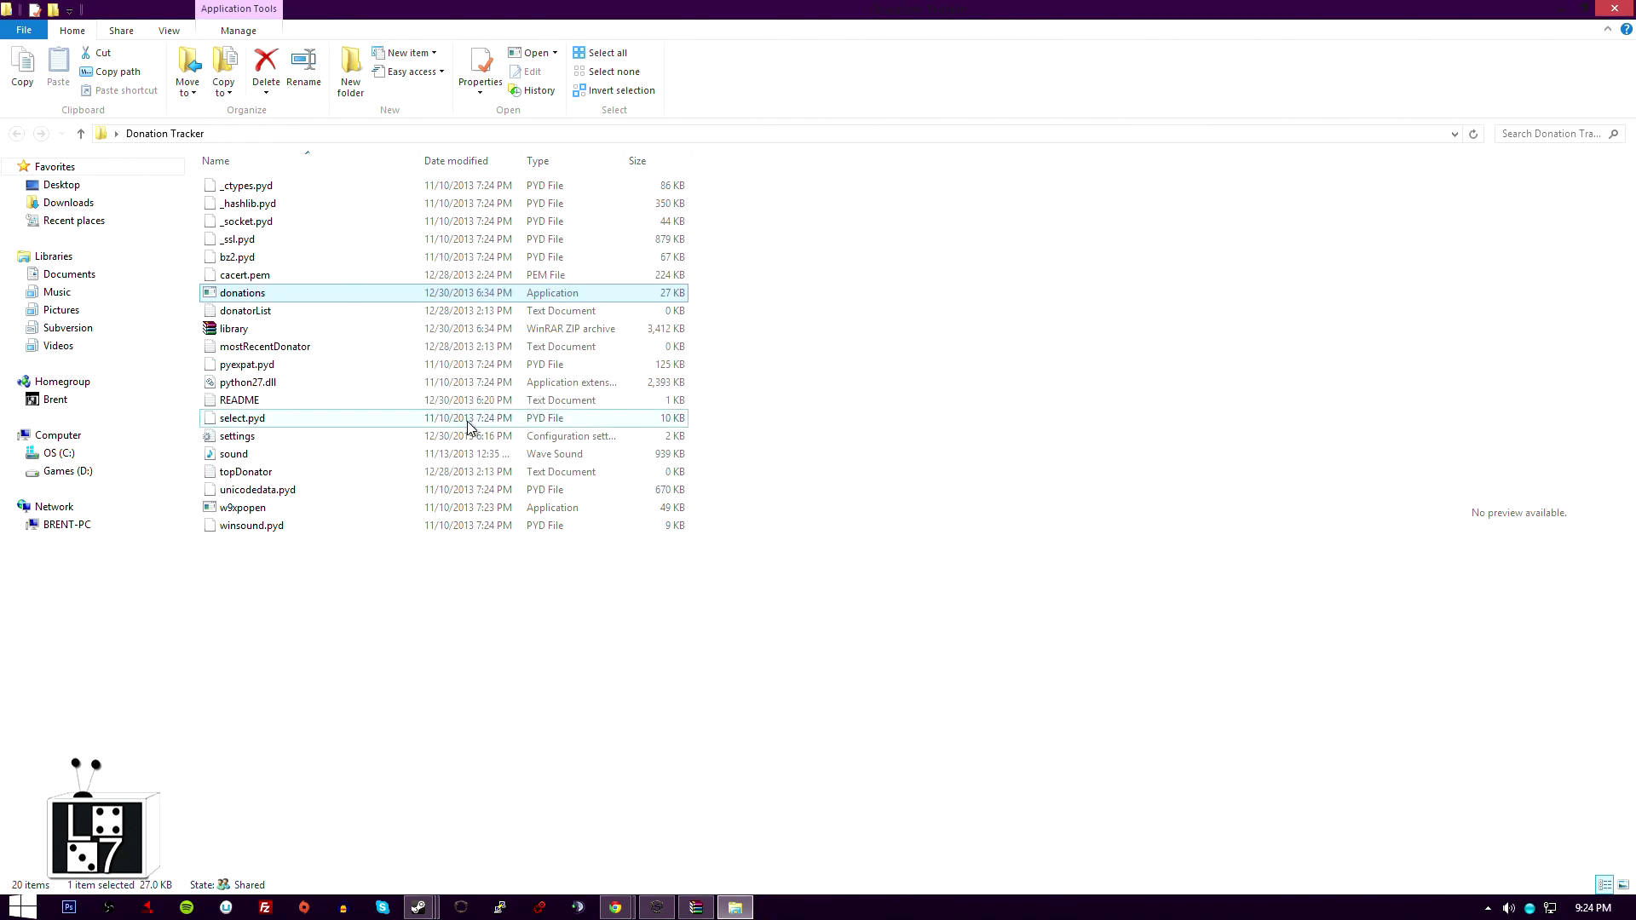
Step: Open settings.ini in Notepad++ and maximize the editor
left_click(341, 439)
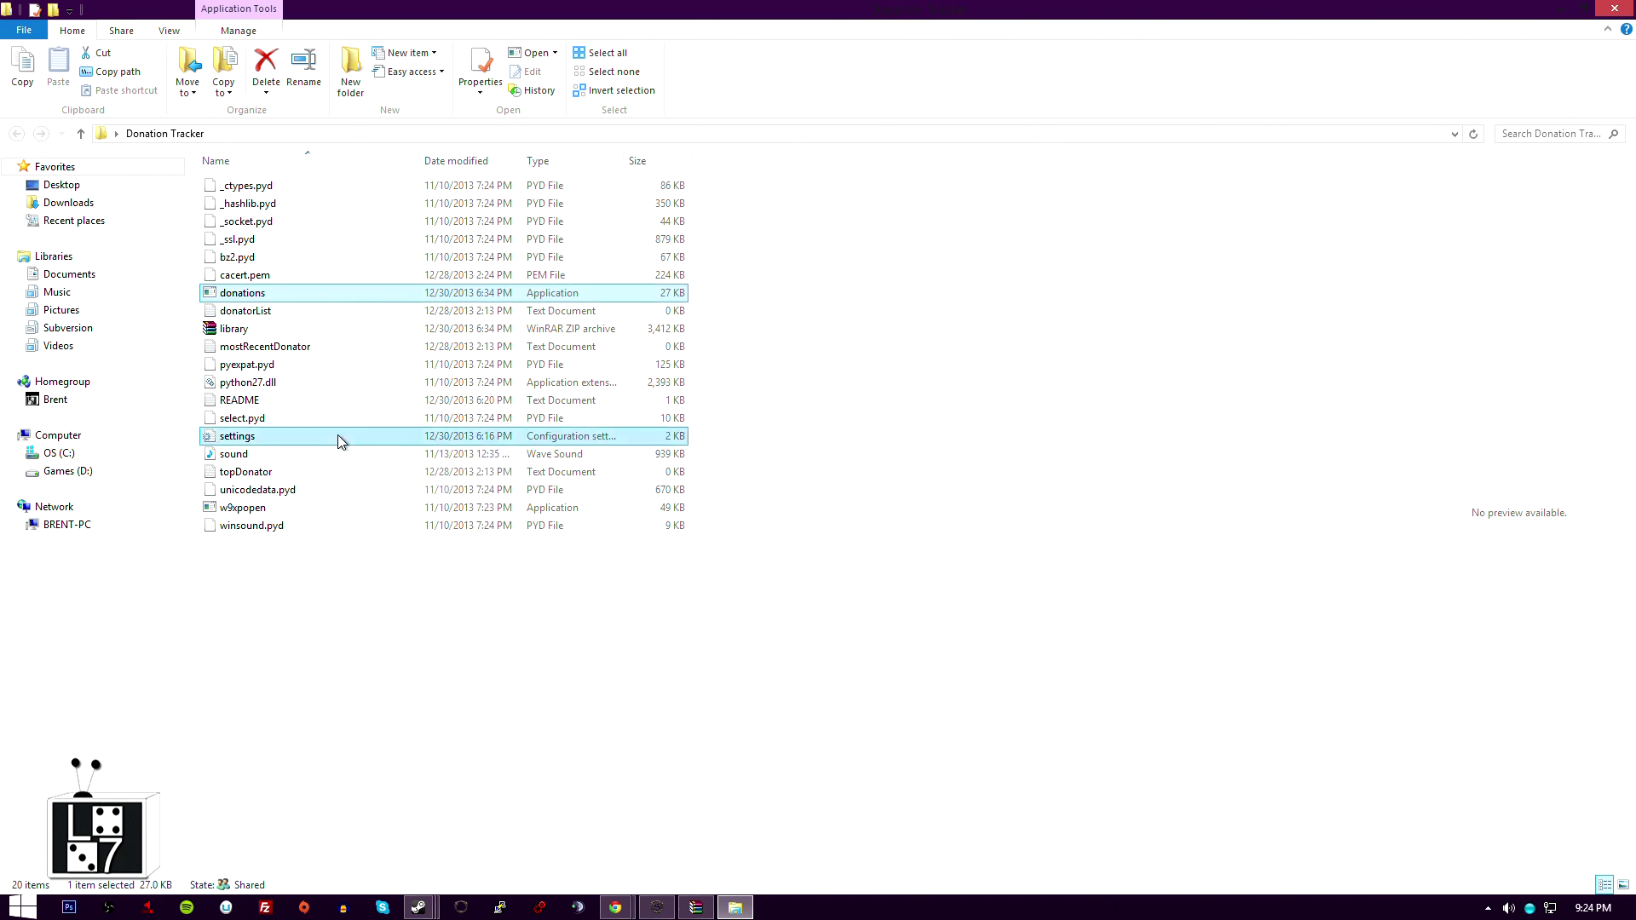
right_click(266, 438)
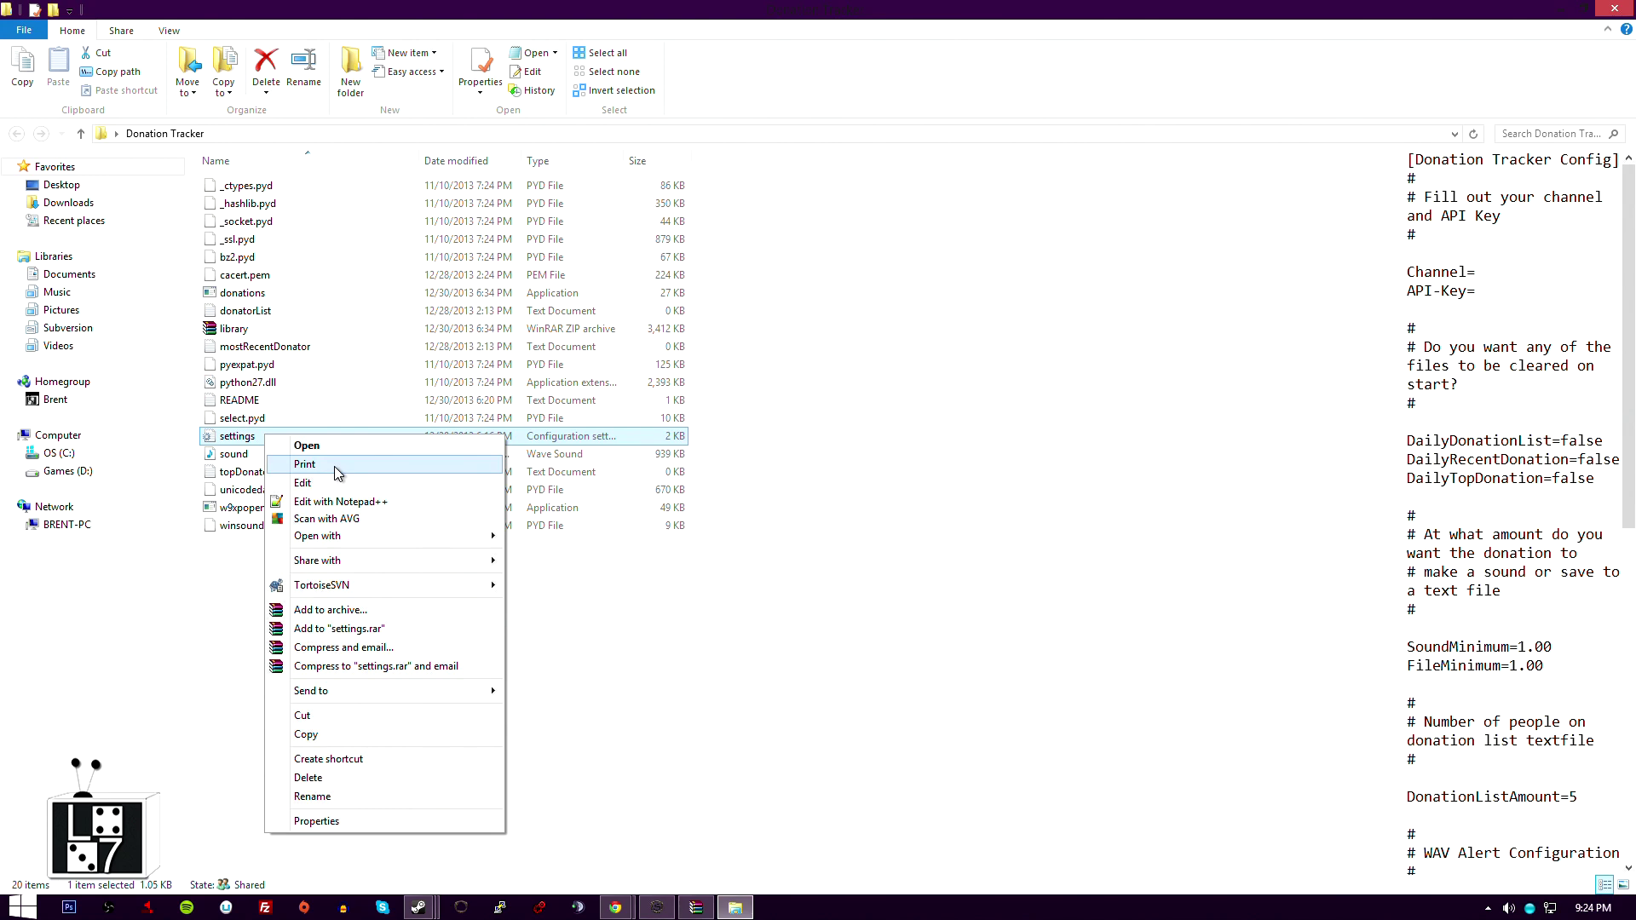
left_click(349, 501)
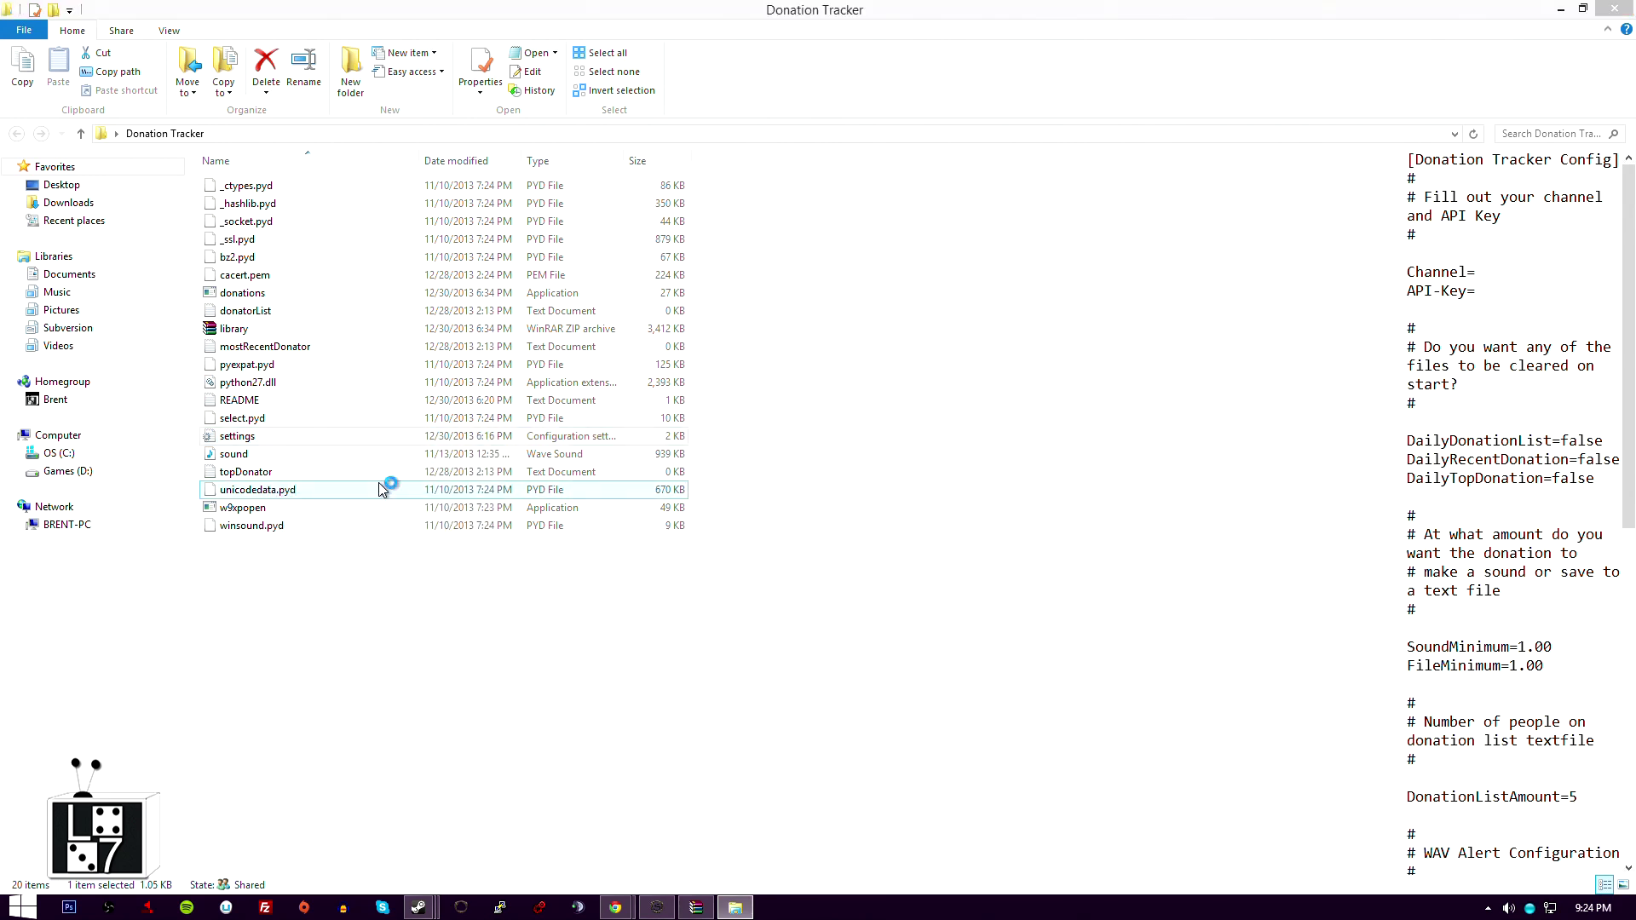
left_click(852, 501)
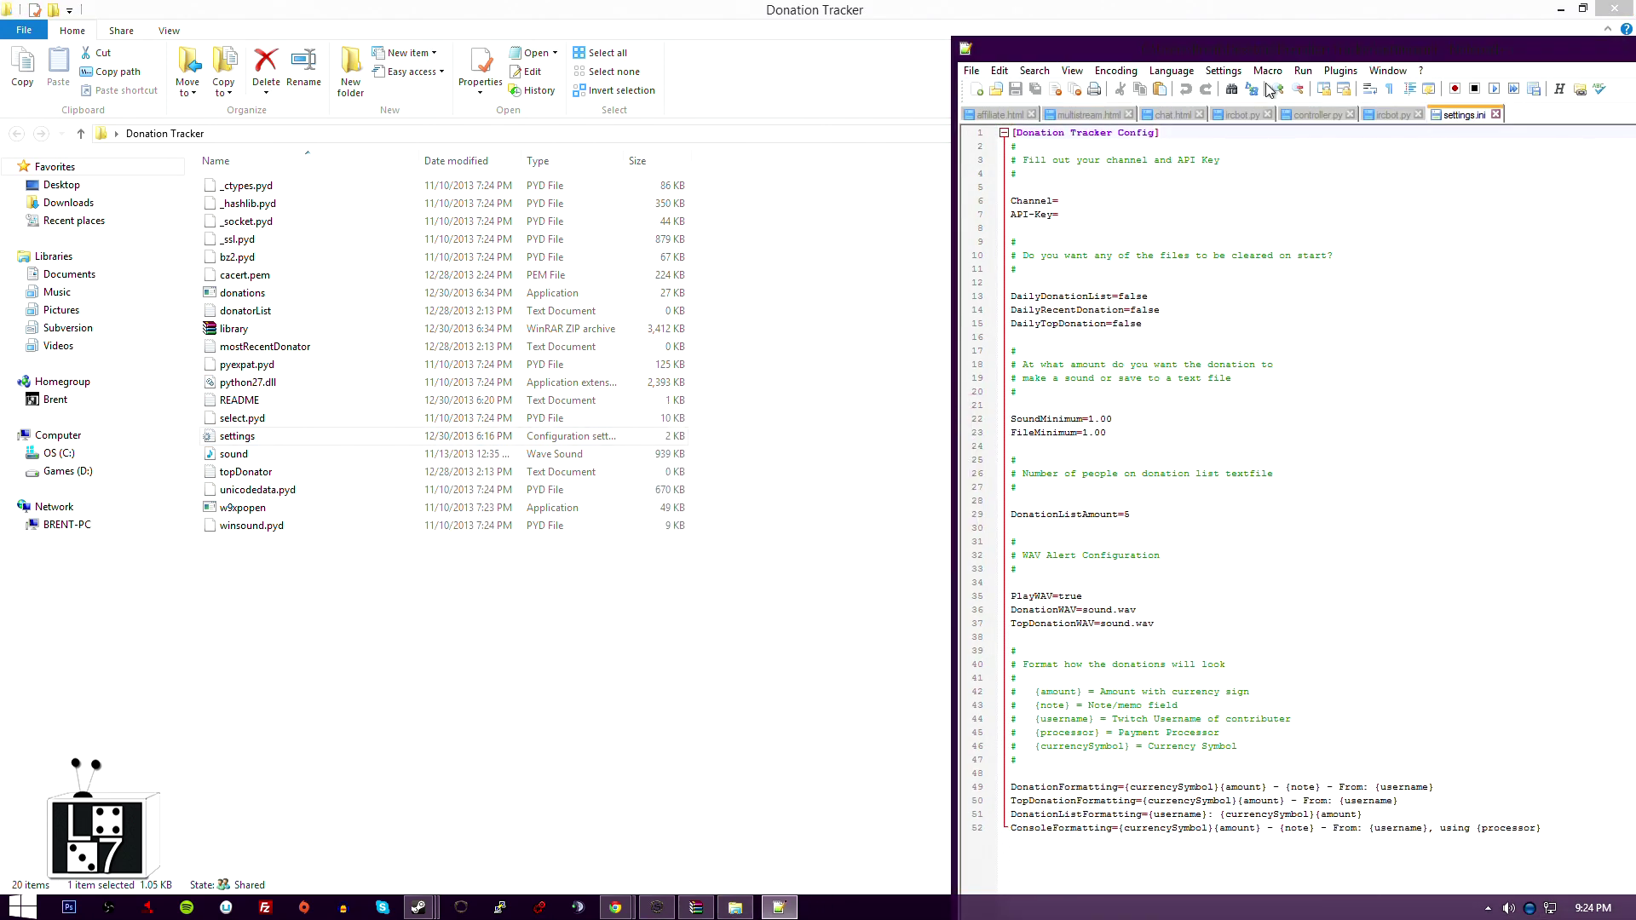
left_click(1135, 29)
double_click(1233, 8)
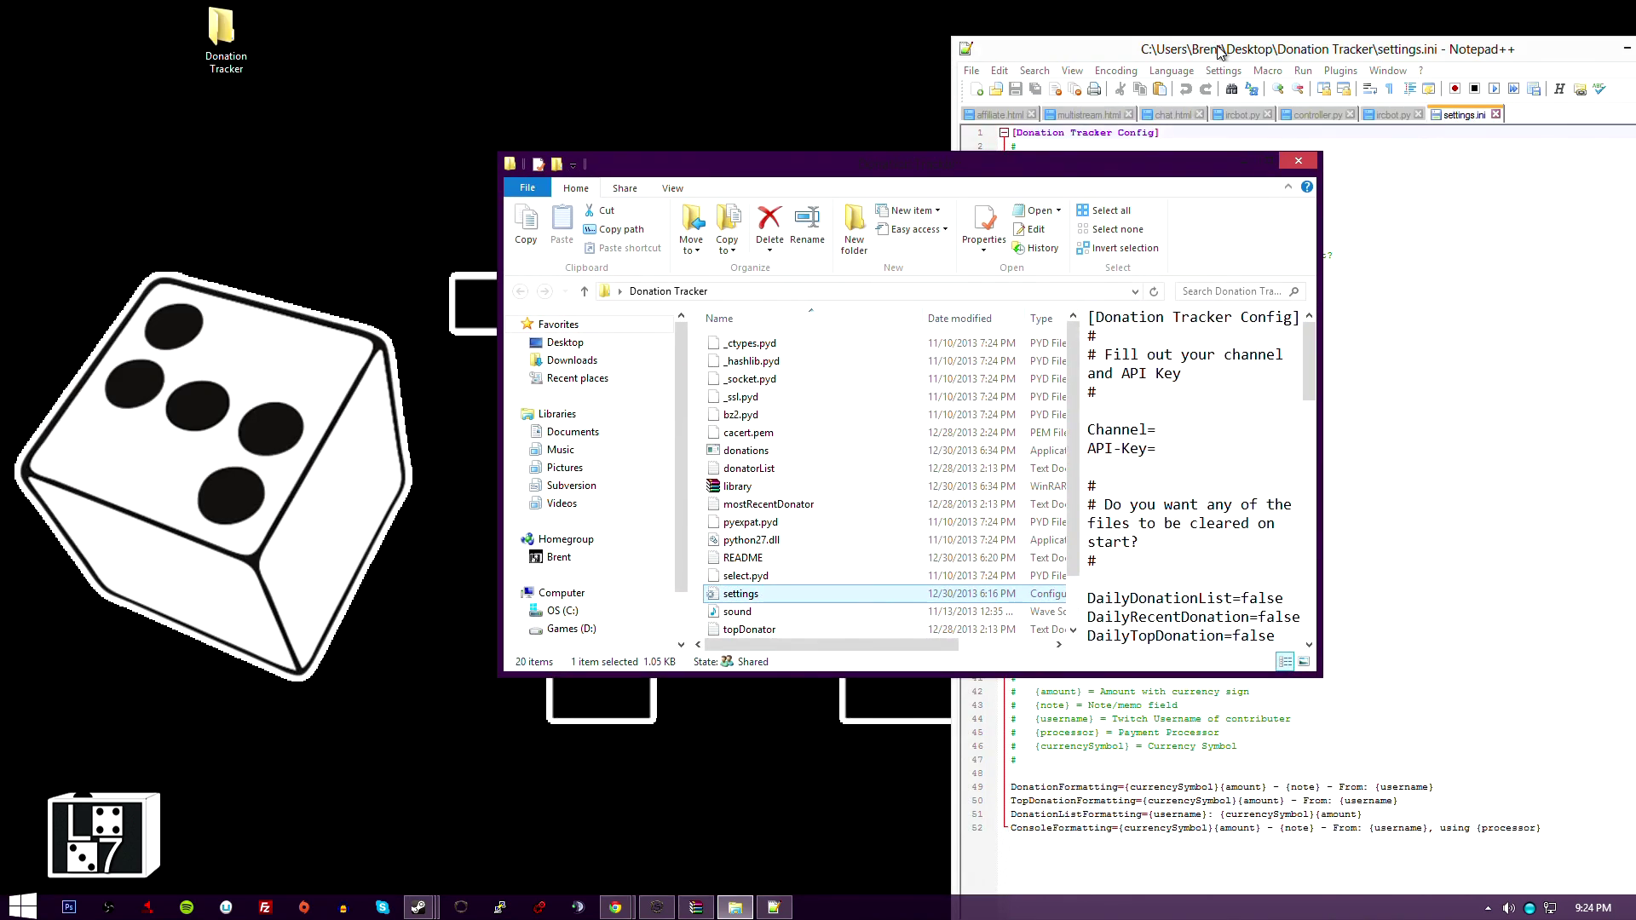
double_click(1220, 50)
Step: Enter the Twitch channel name after Channel= in settings.ini
left_click(116, 167)
type("Teamlucky7gaming")
left_click(159, 173)
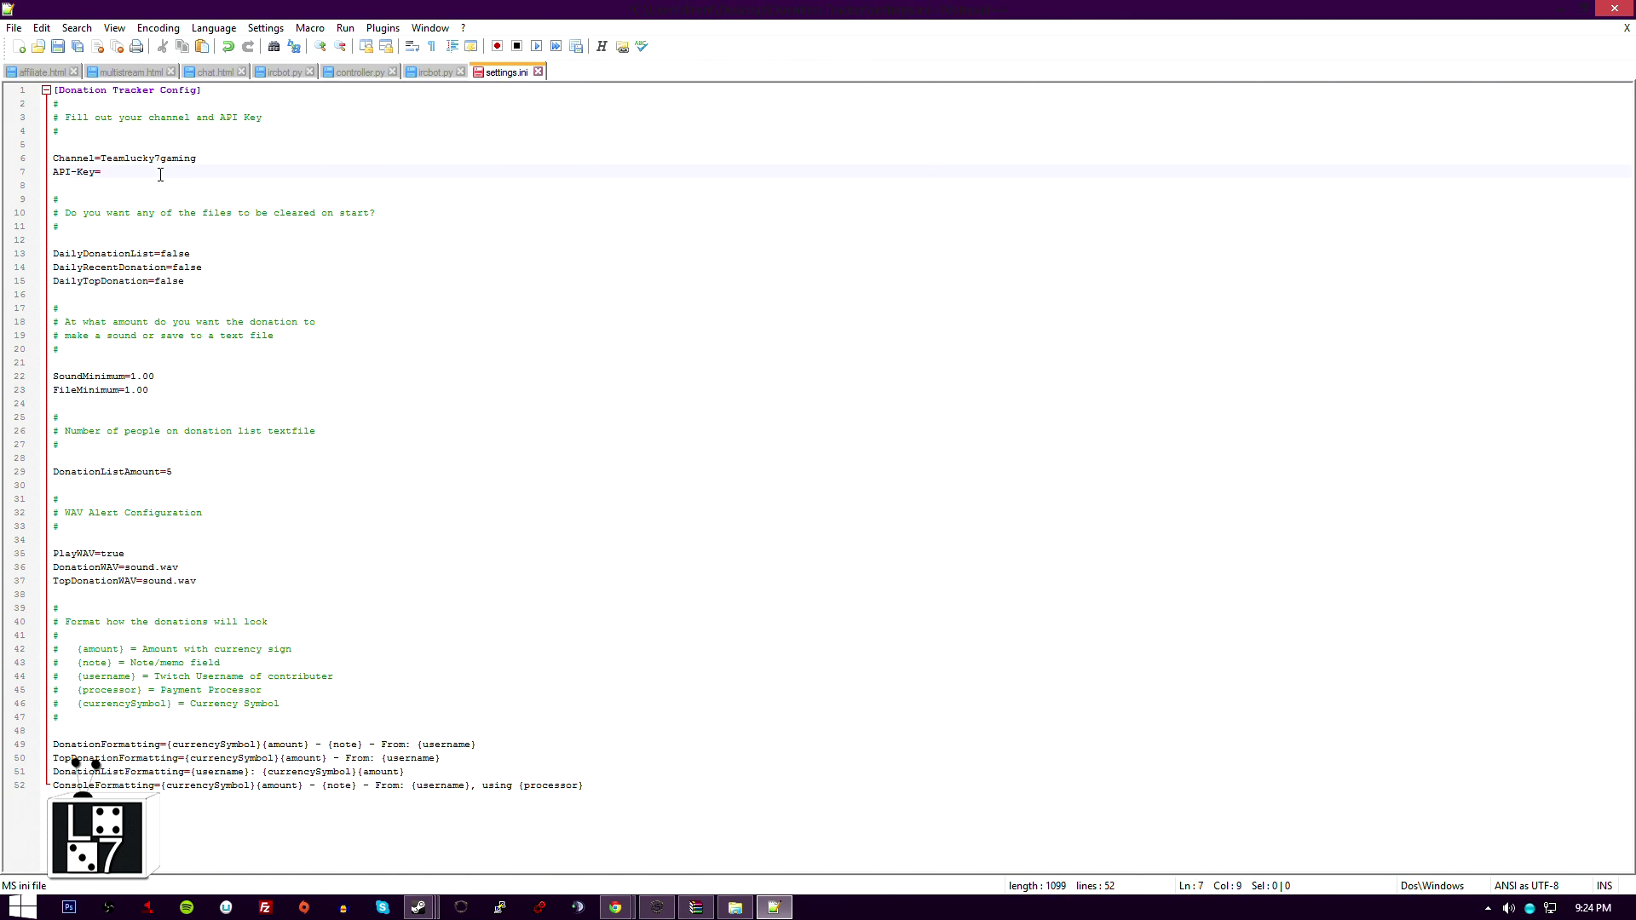
left_click(211, 254)
Step: Arrange the editor and Donation Tracker folder windows so the whole settings file shows
left_click_drag(597, 8, 1296, 256)
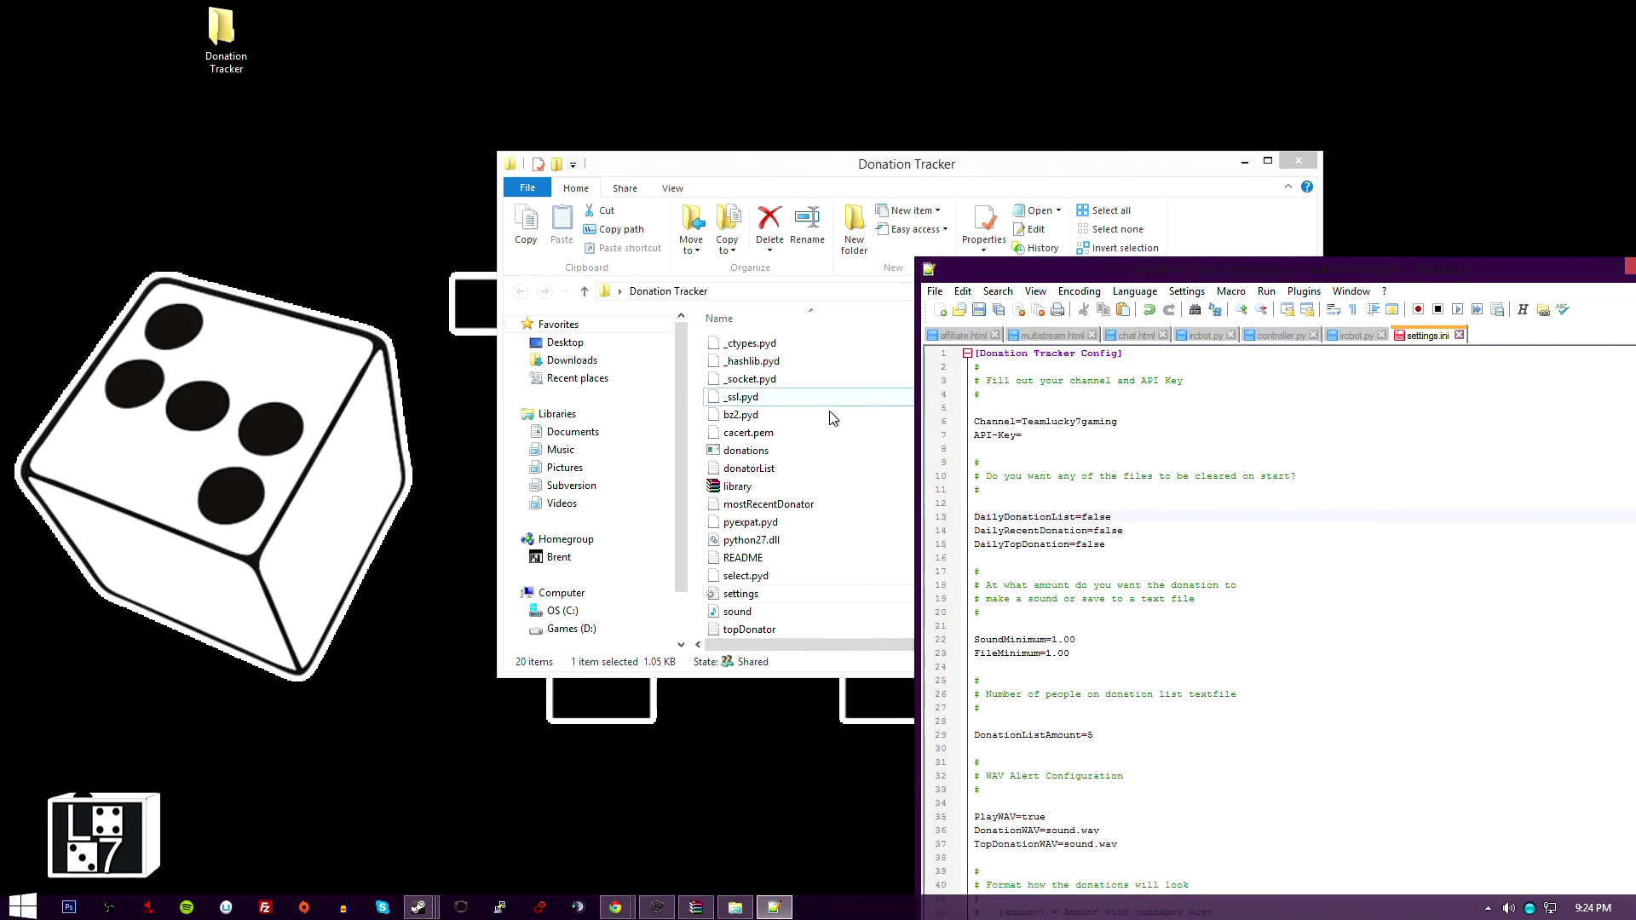
left_click(868, 414)
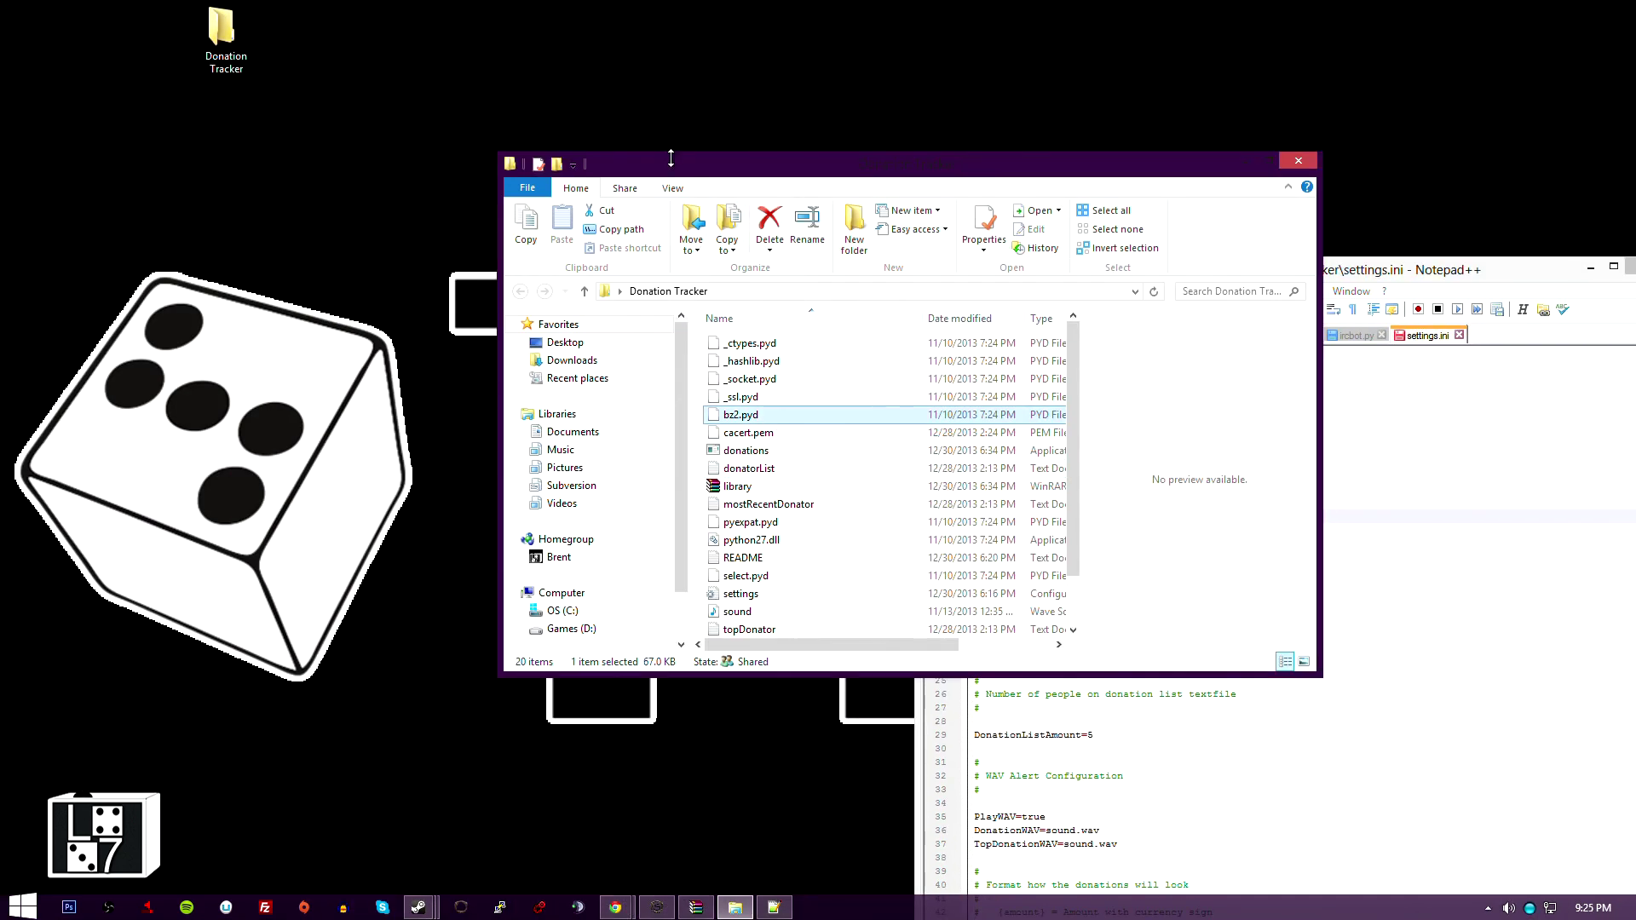
left_click_drag(675, 151, 675, 78)
left_click(771, 396)
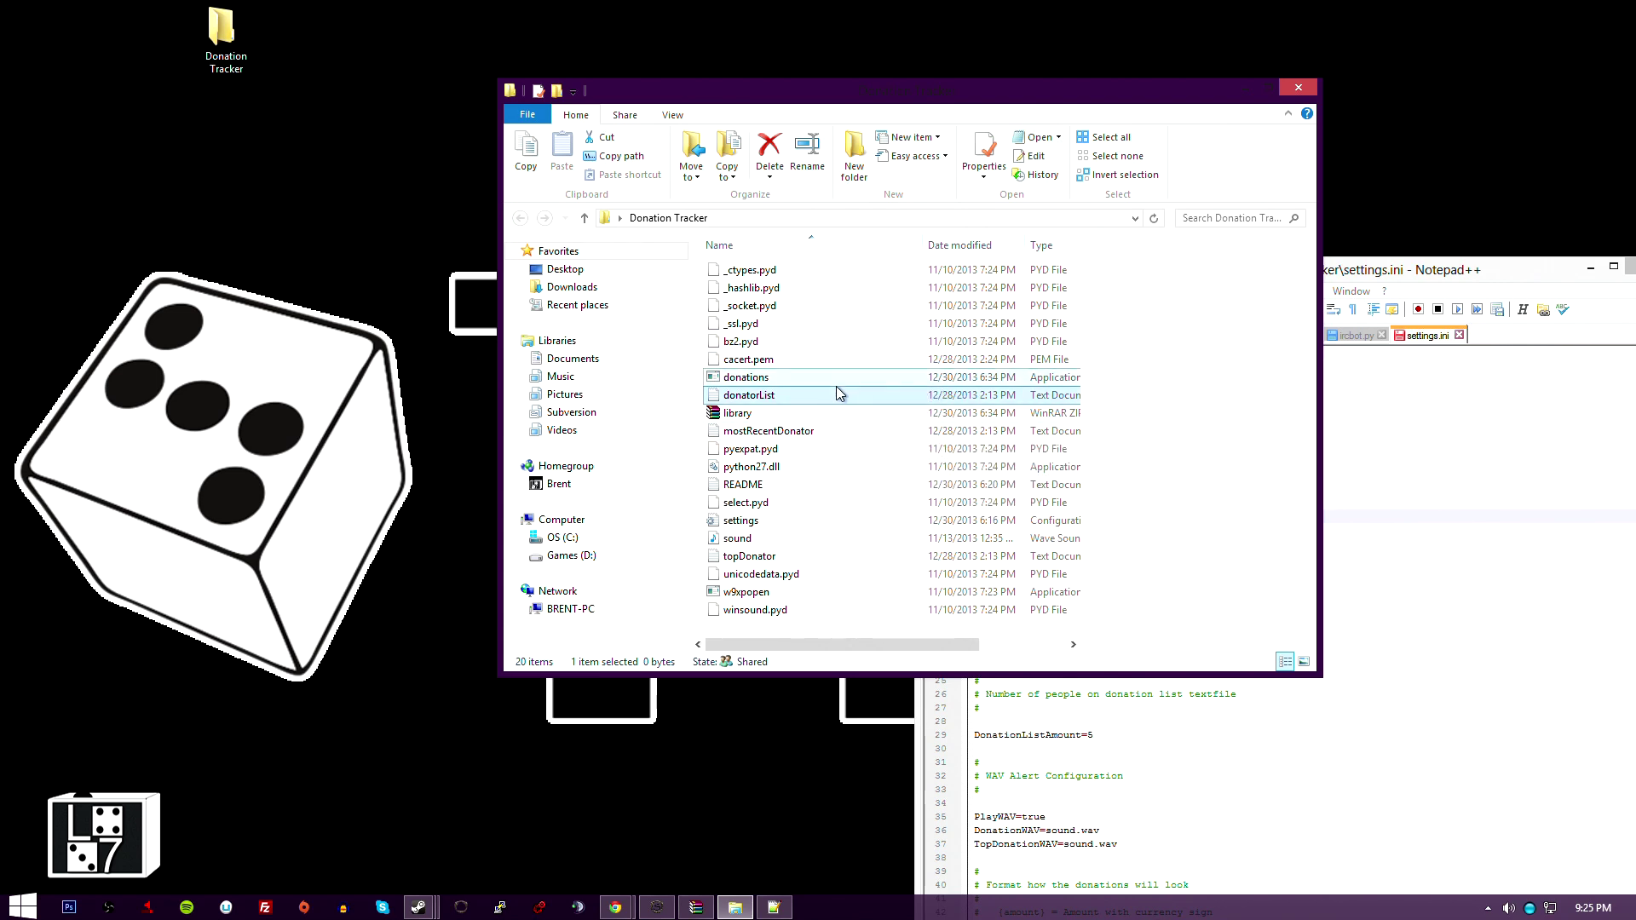
left_click(1308, 377)
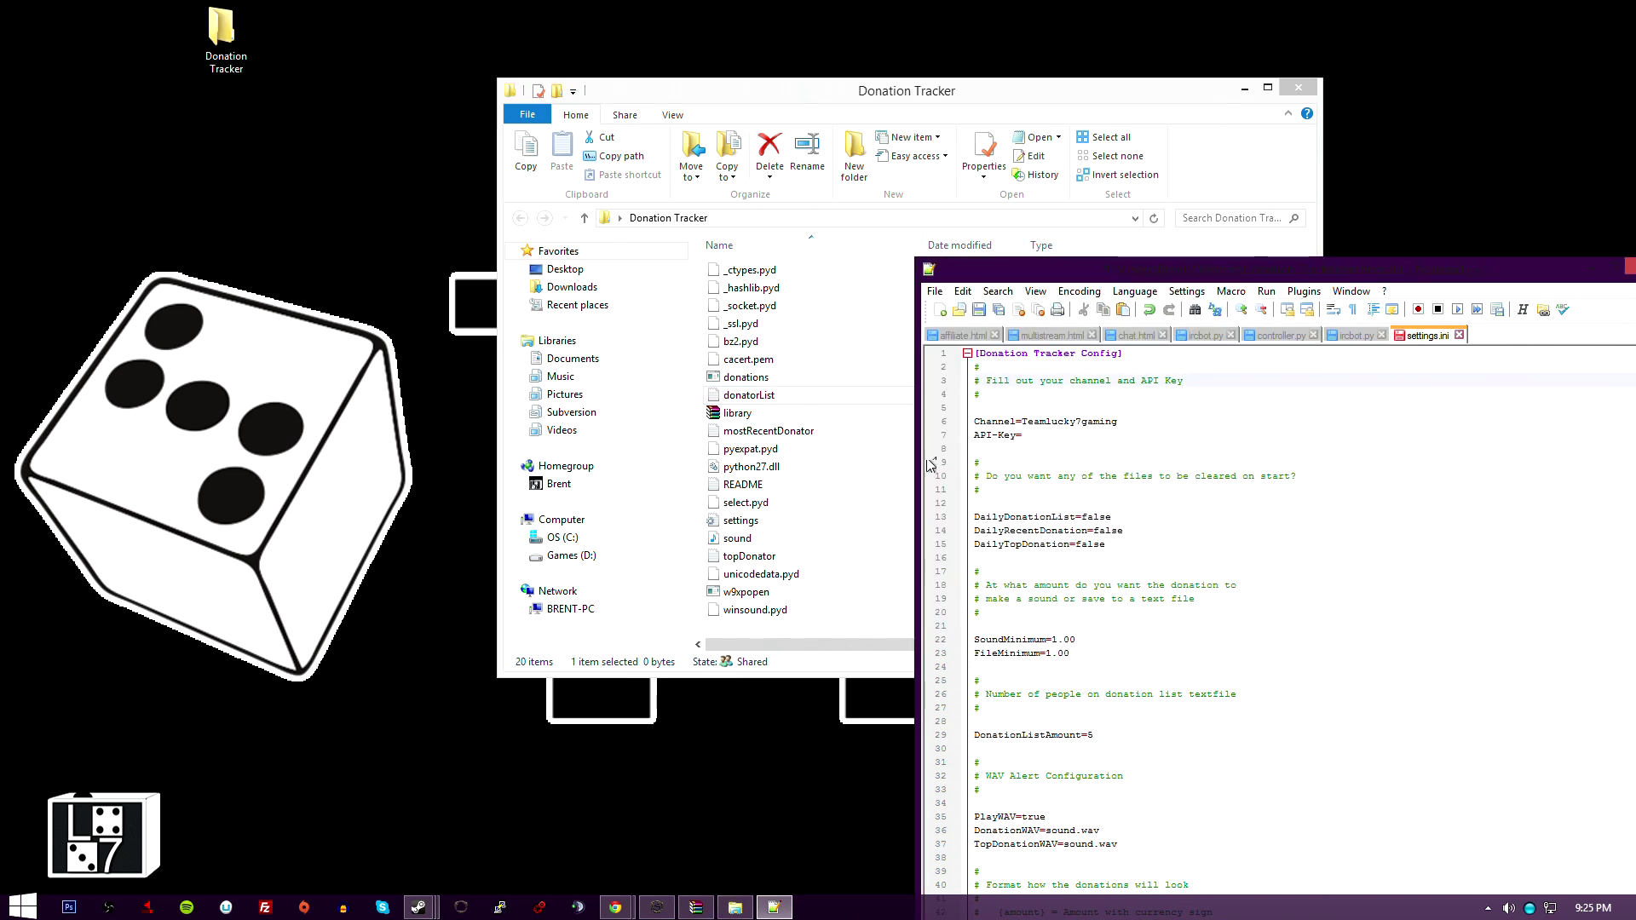
left_click(767, 394)
left_click(1464, 475)
left_click(1090, 641)
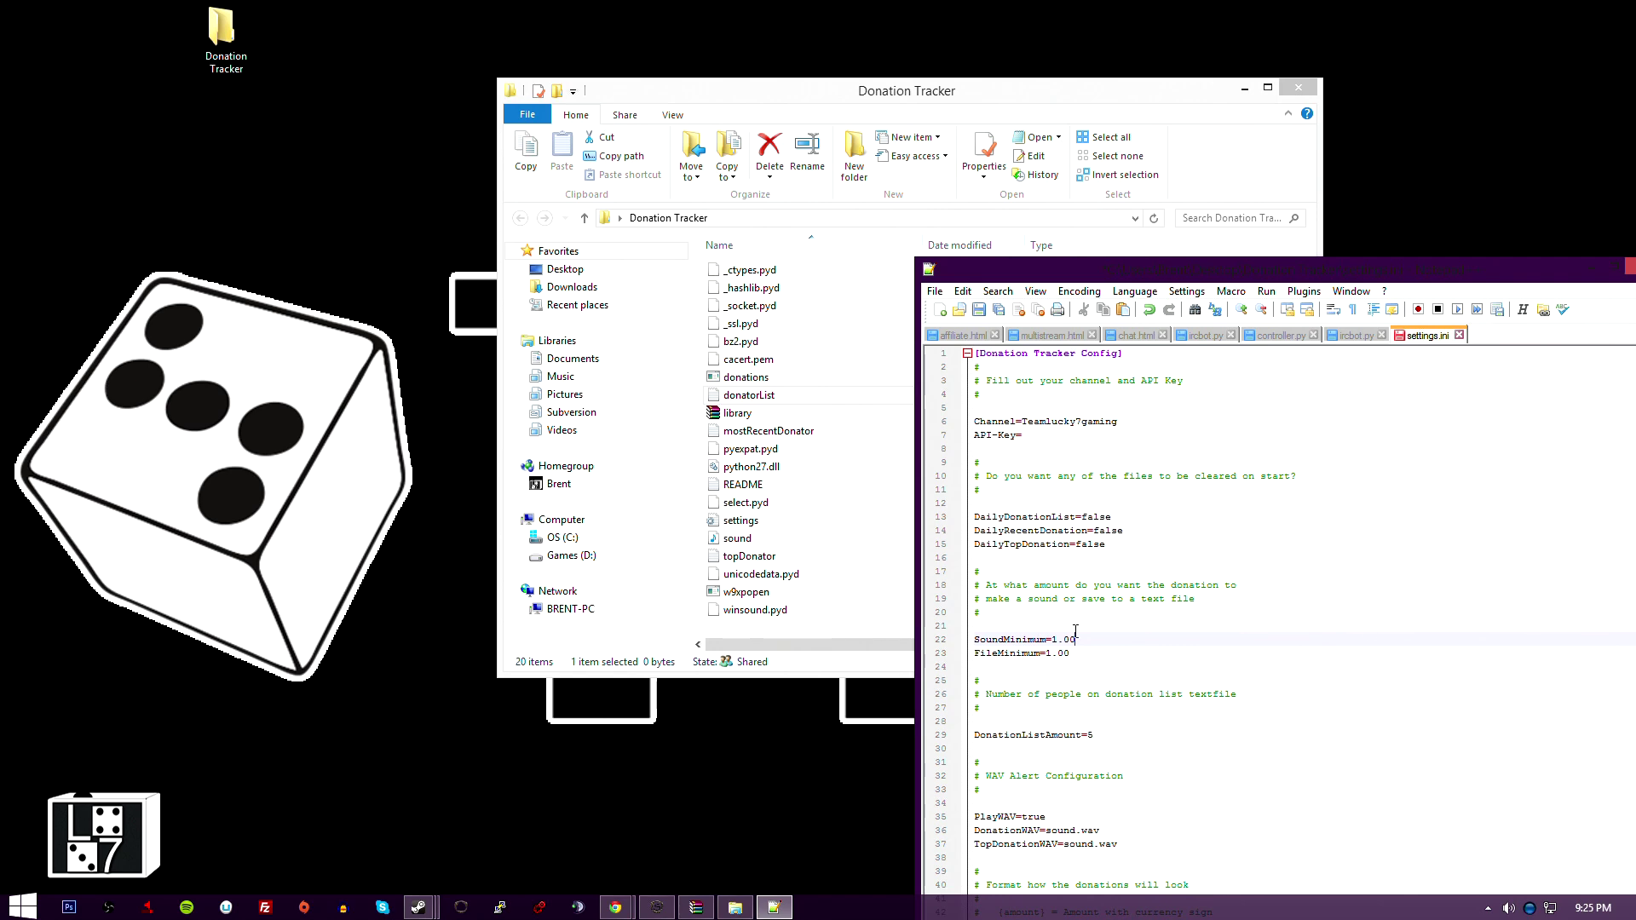
left_click_drag(1153, 277, 963, 36)
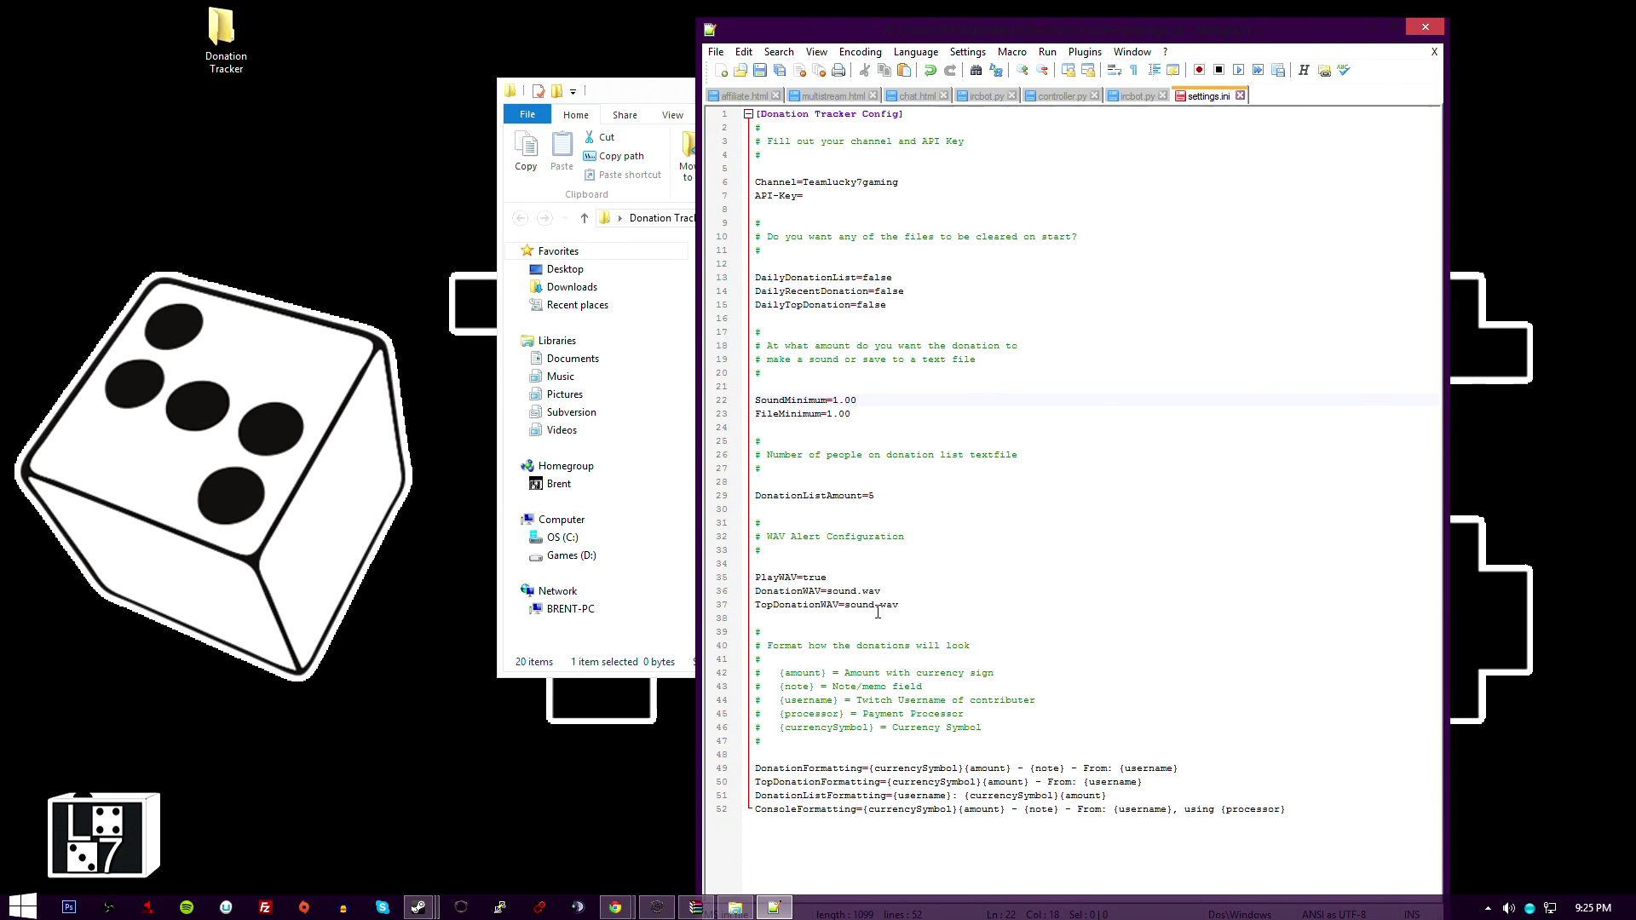
Step: Replace 'sound' with 'got' in the DonationWAV and TopDonationWAV file names
left_click(832, 578)
left_click(859, 590)
key("BackSpace")
key("BackSpace")
key("BackSpace")
key("BackSpace")
key("BackSpace")
type("got")
left_click(877, 604)
key("BackSpace")
key("BackSpace")
key("BackSpace")
key("BackSpace")
key("BackSpace")
type("got")
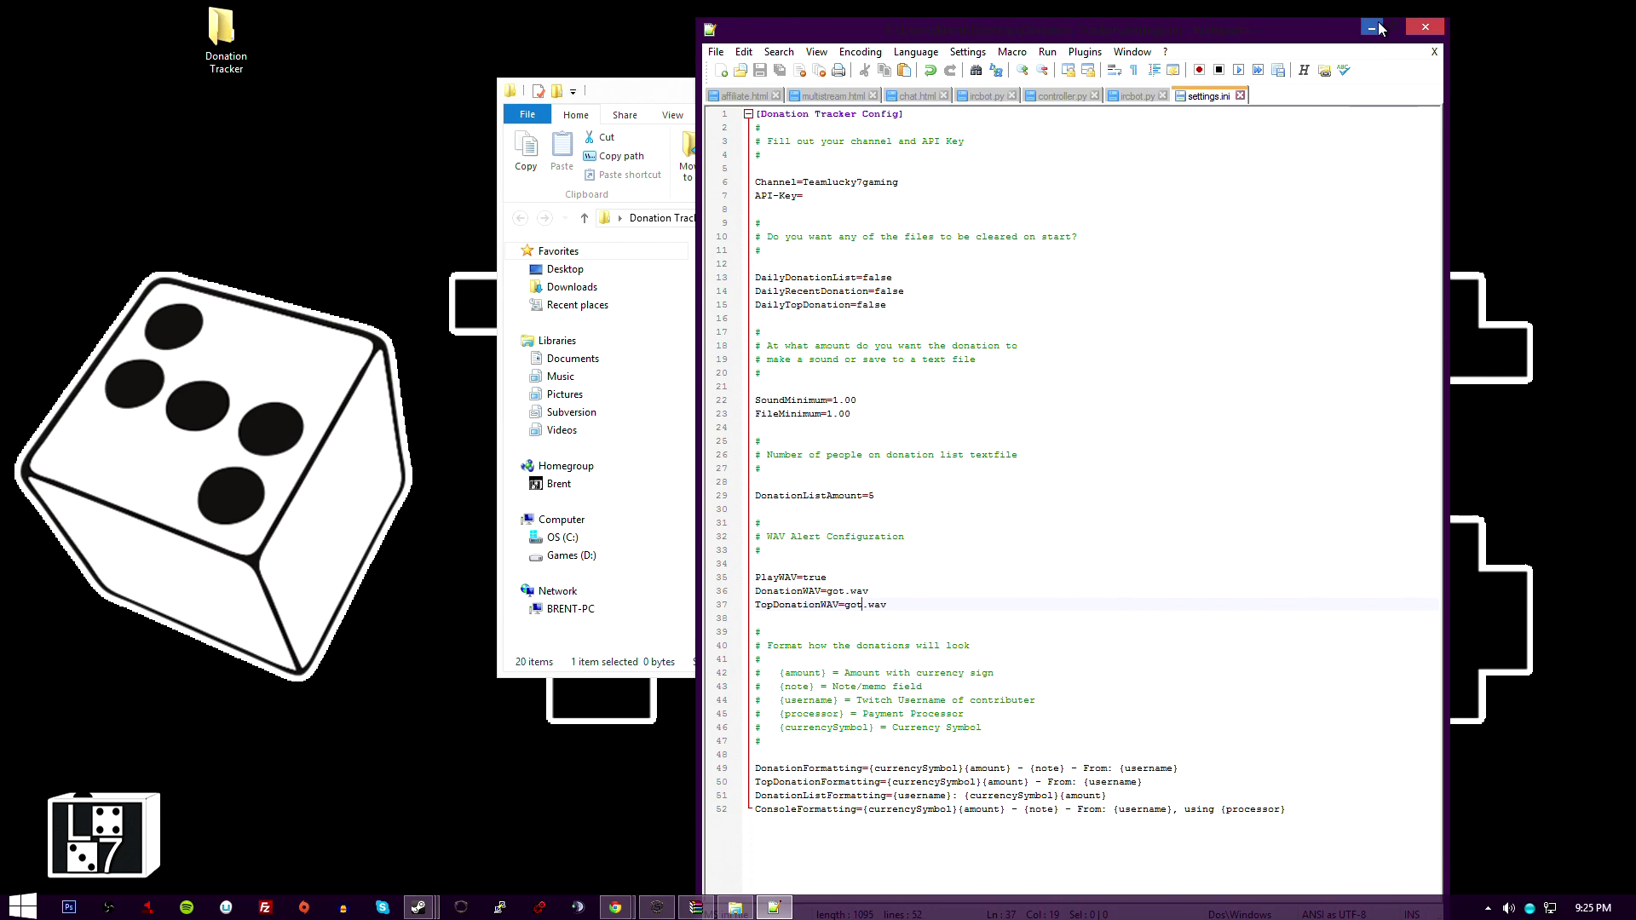
left_click(675, 336)
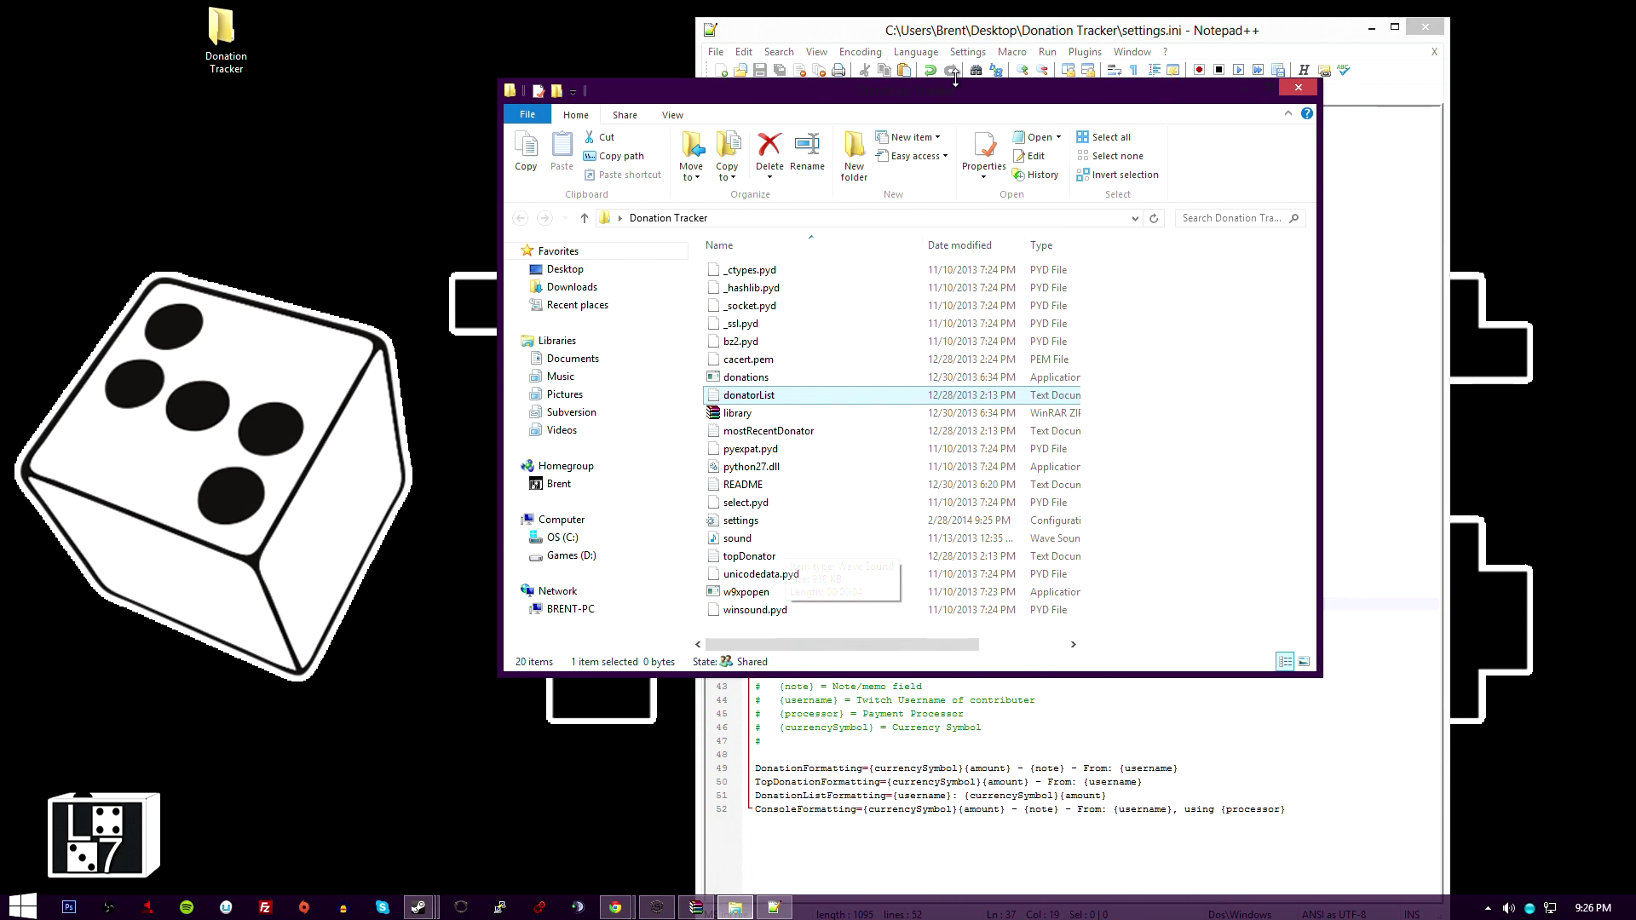
Step: Move the editor aside and play the existing sound file in Donation Tracker
key("alt+Tab")
key("super+shift+Right")
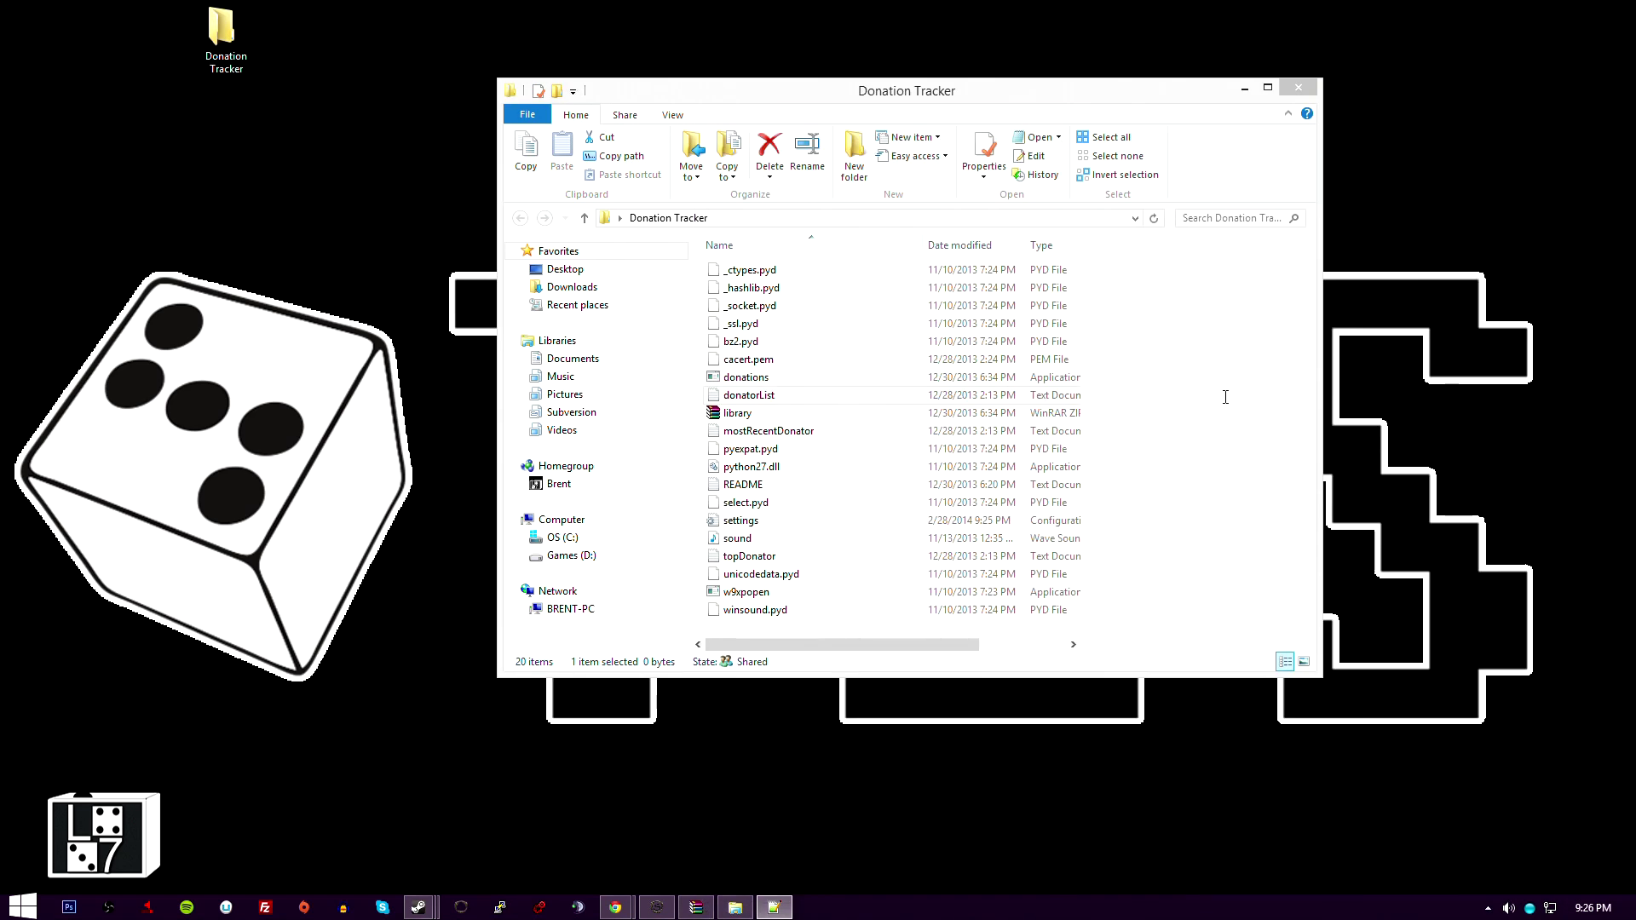
left_click(750, 540)
double_click(750, 539)
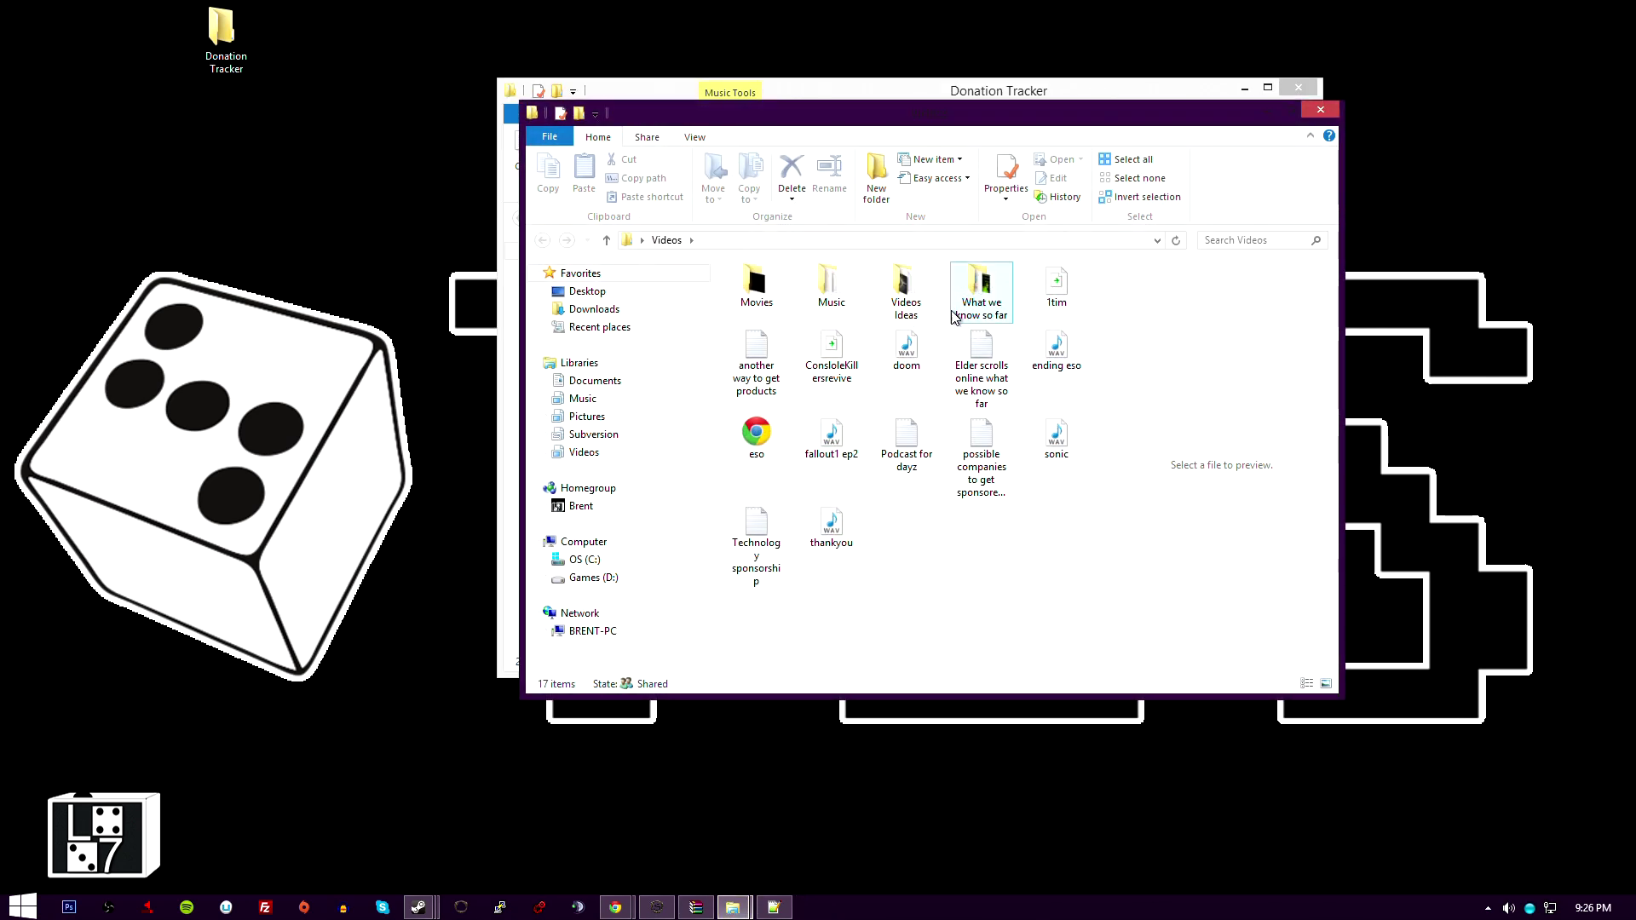
Step: Copy the GameOfThrones MP3 from Music into the Donation Tracker folder
double_click(831, 289)
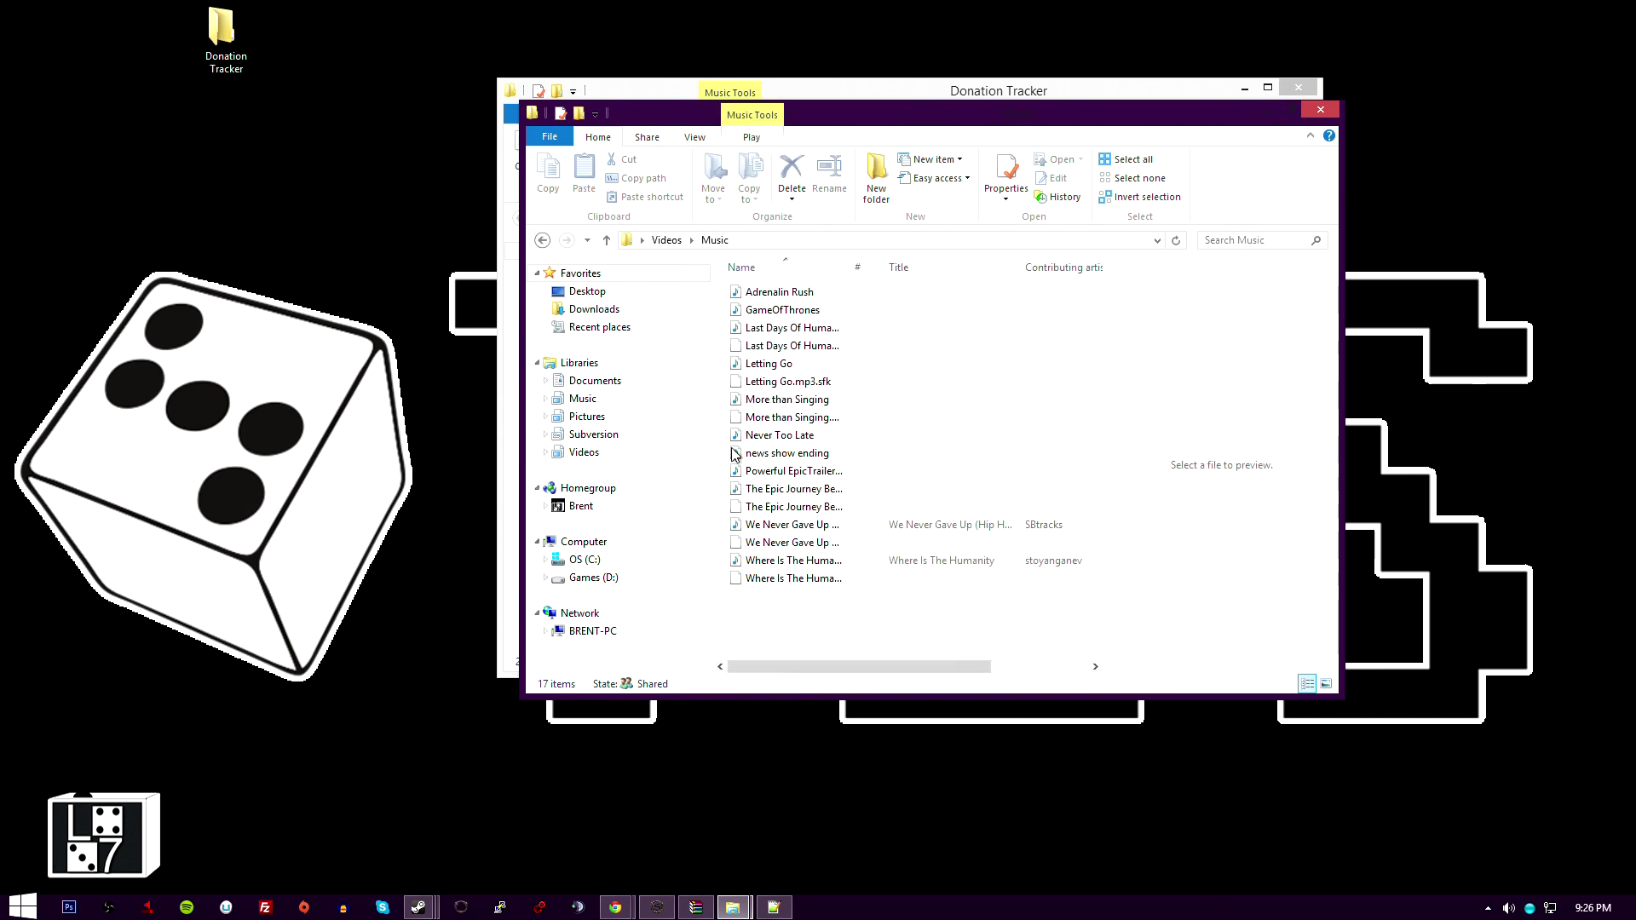
left_click(793, 310)
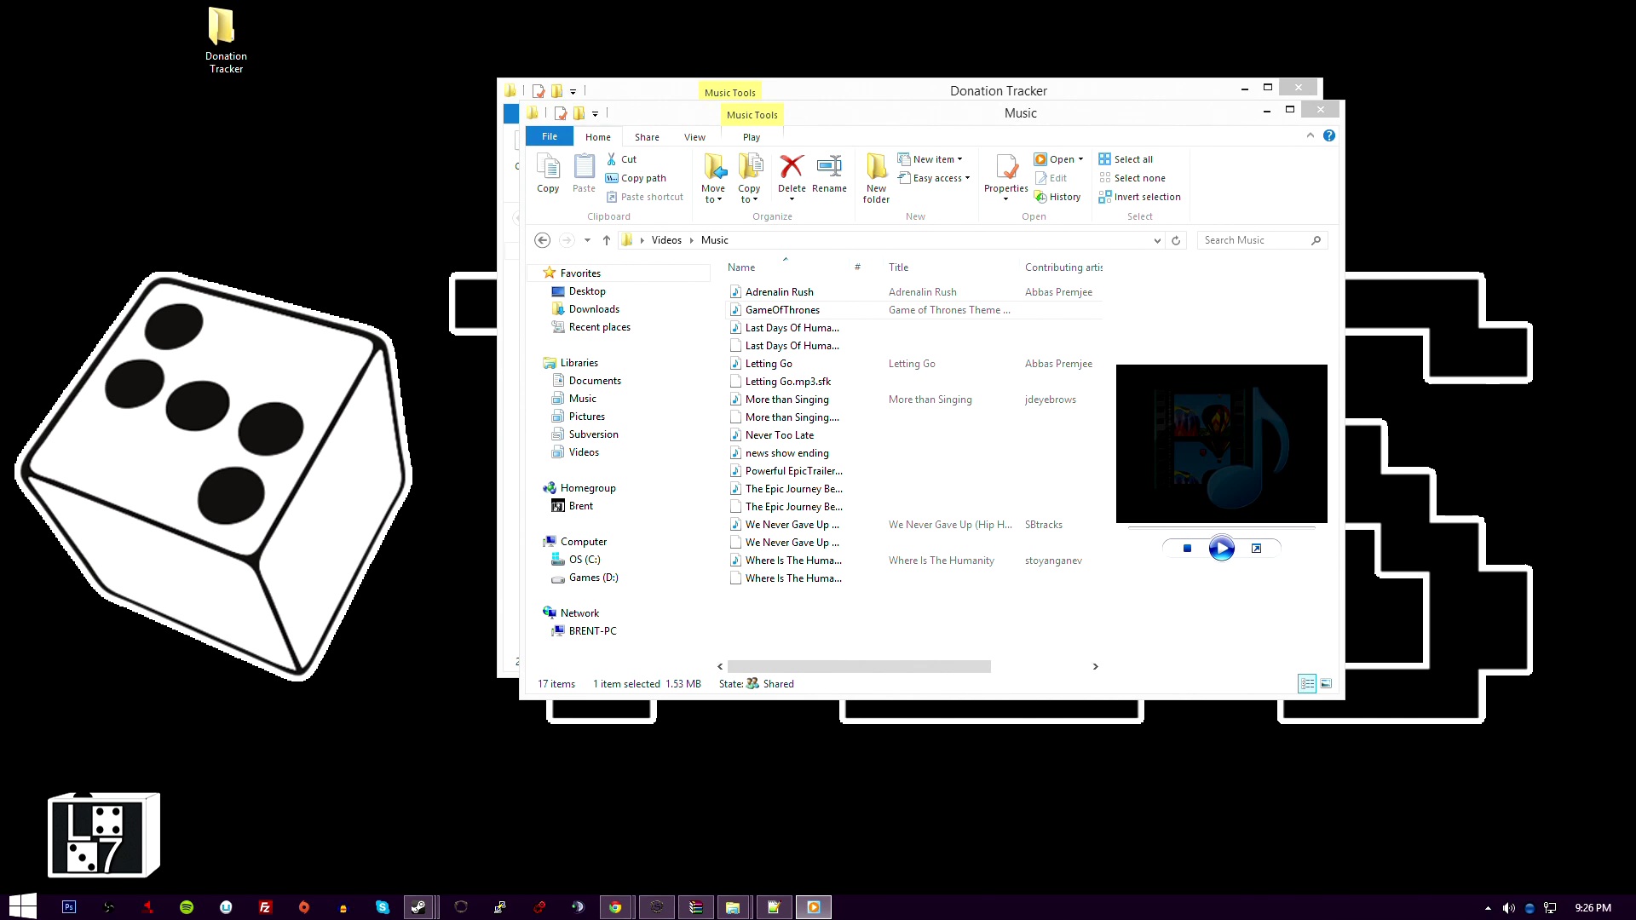
right_click(955, 309)
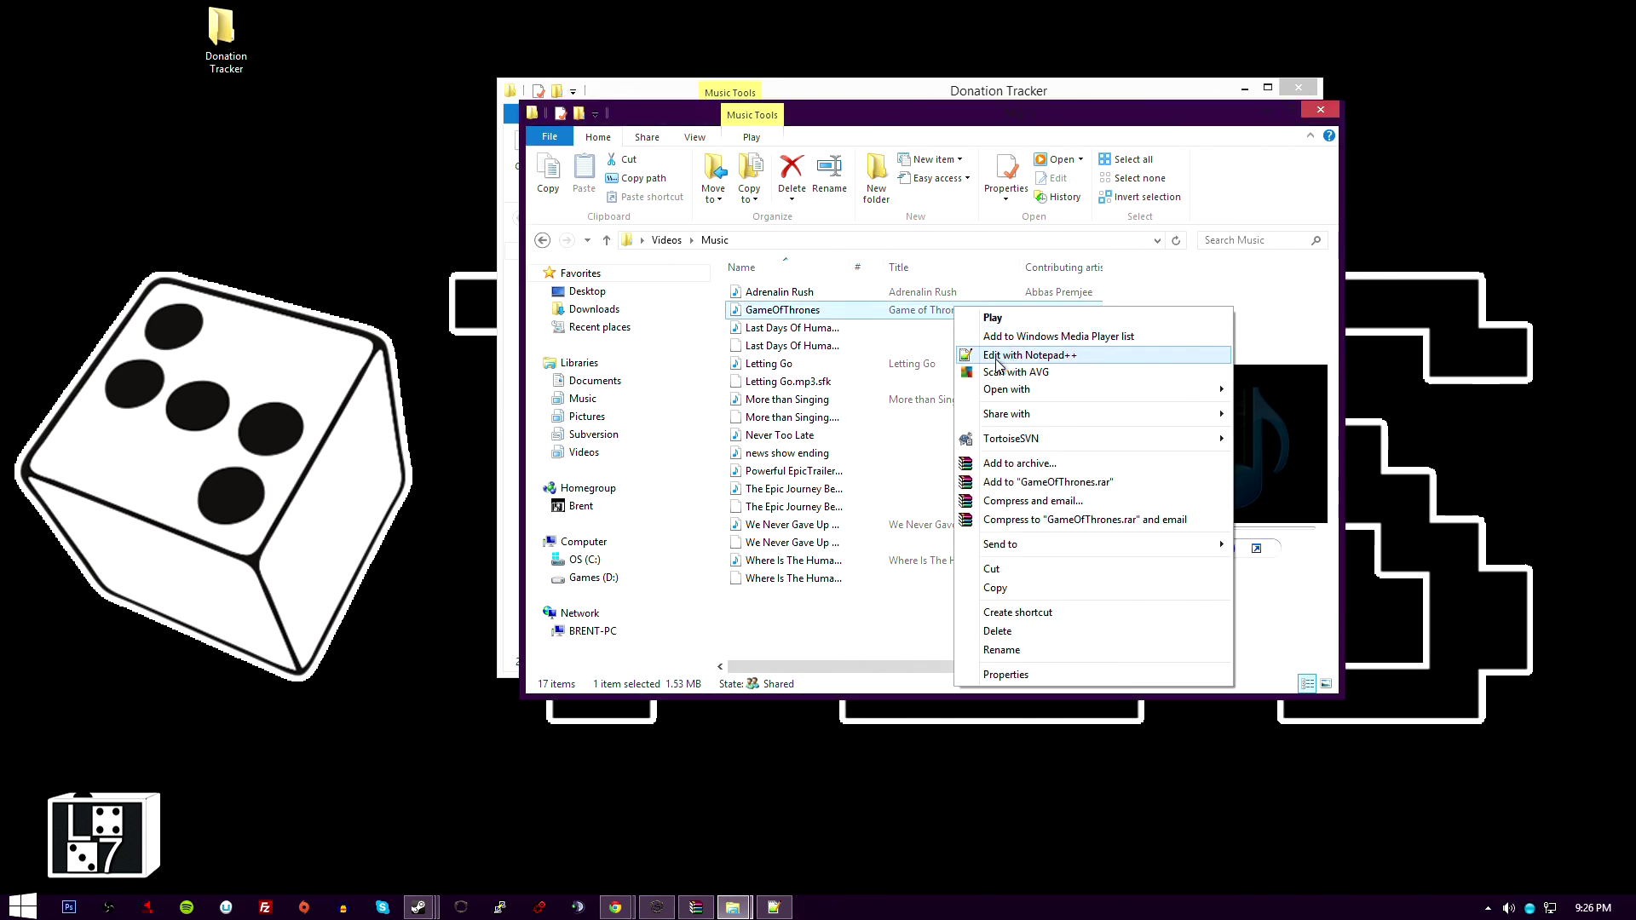
left_click(1023, 588)
right_click(218, 182)
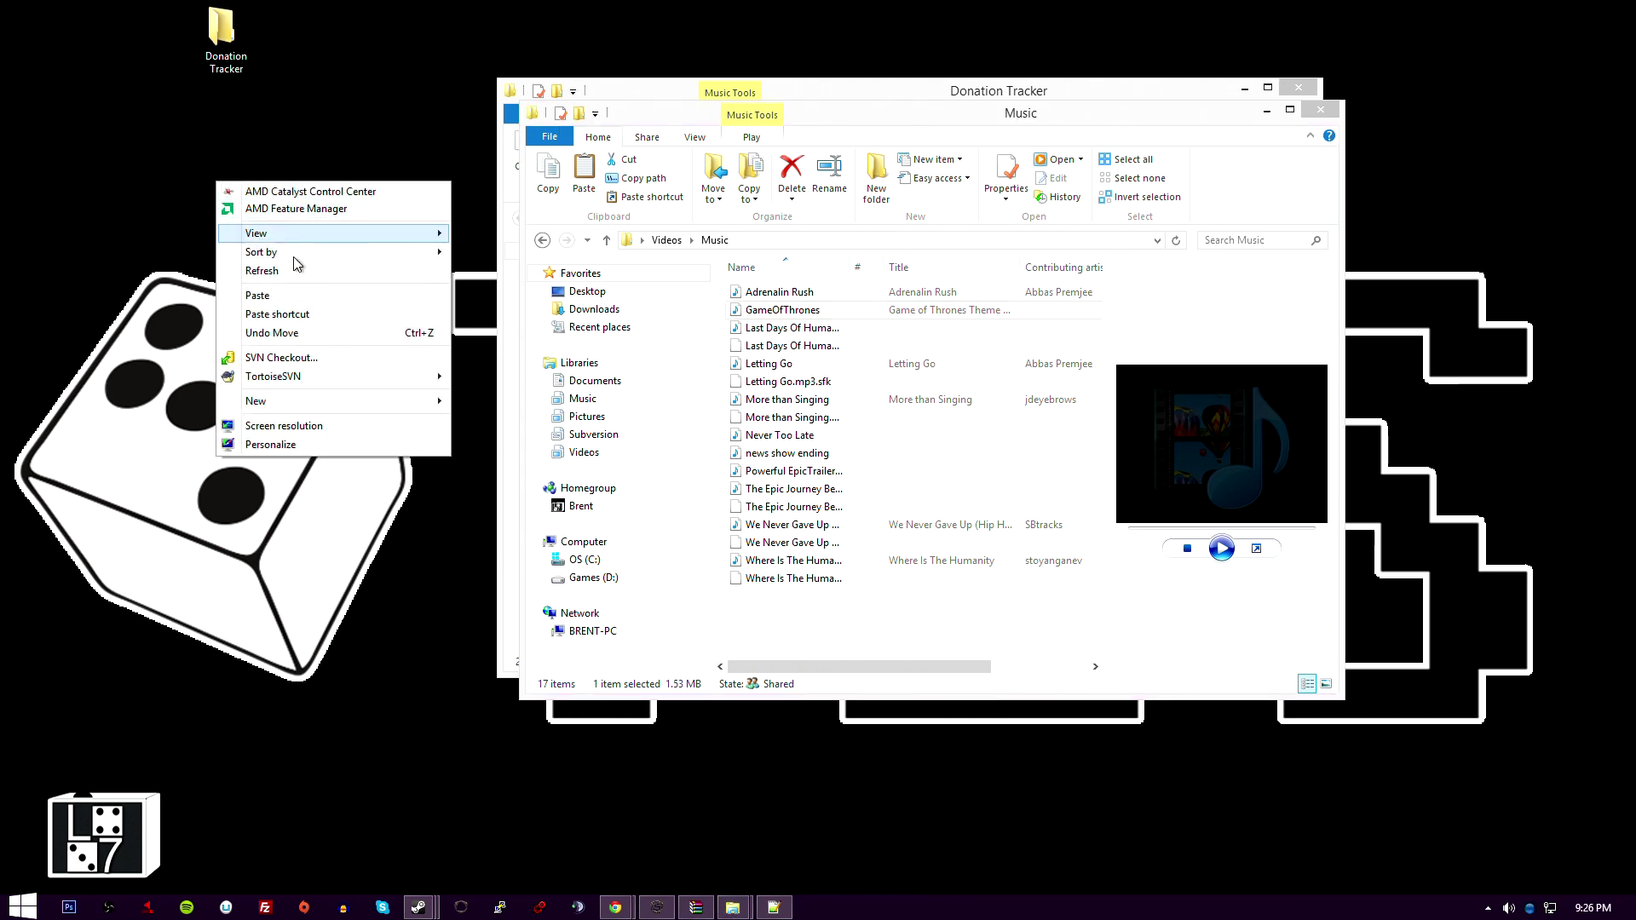
right_click(239, 28)
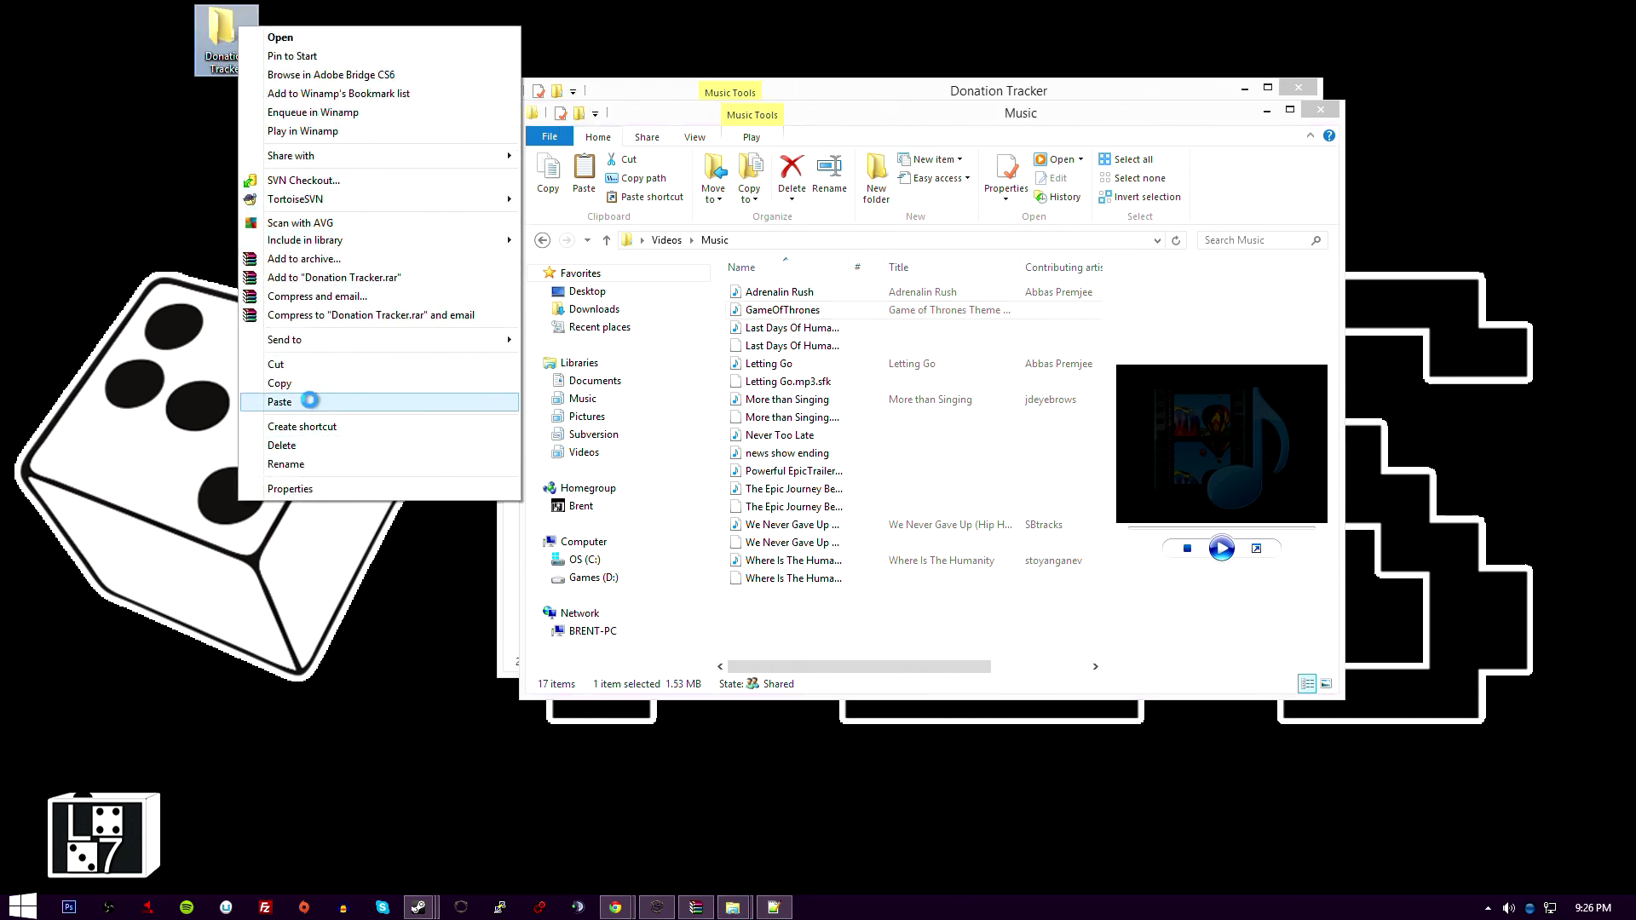
left_click(311, 402)
left_click(1320, 110)
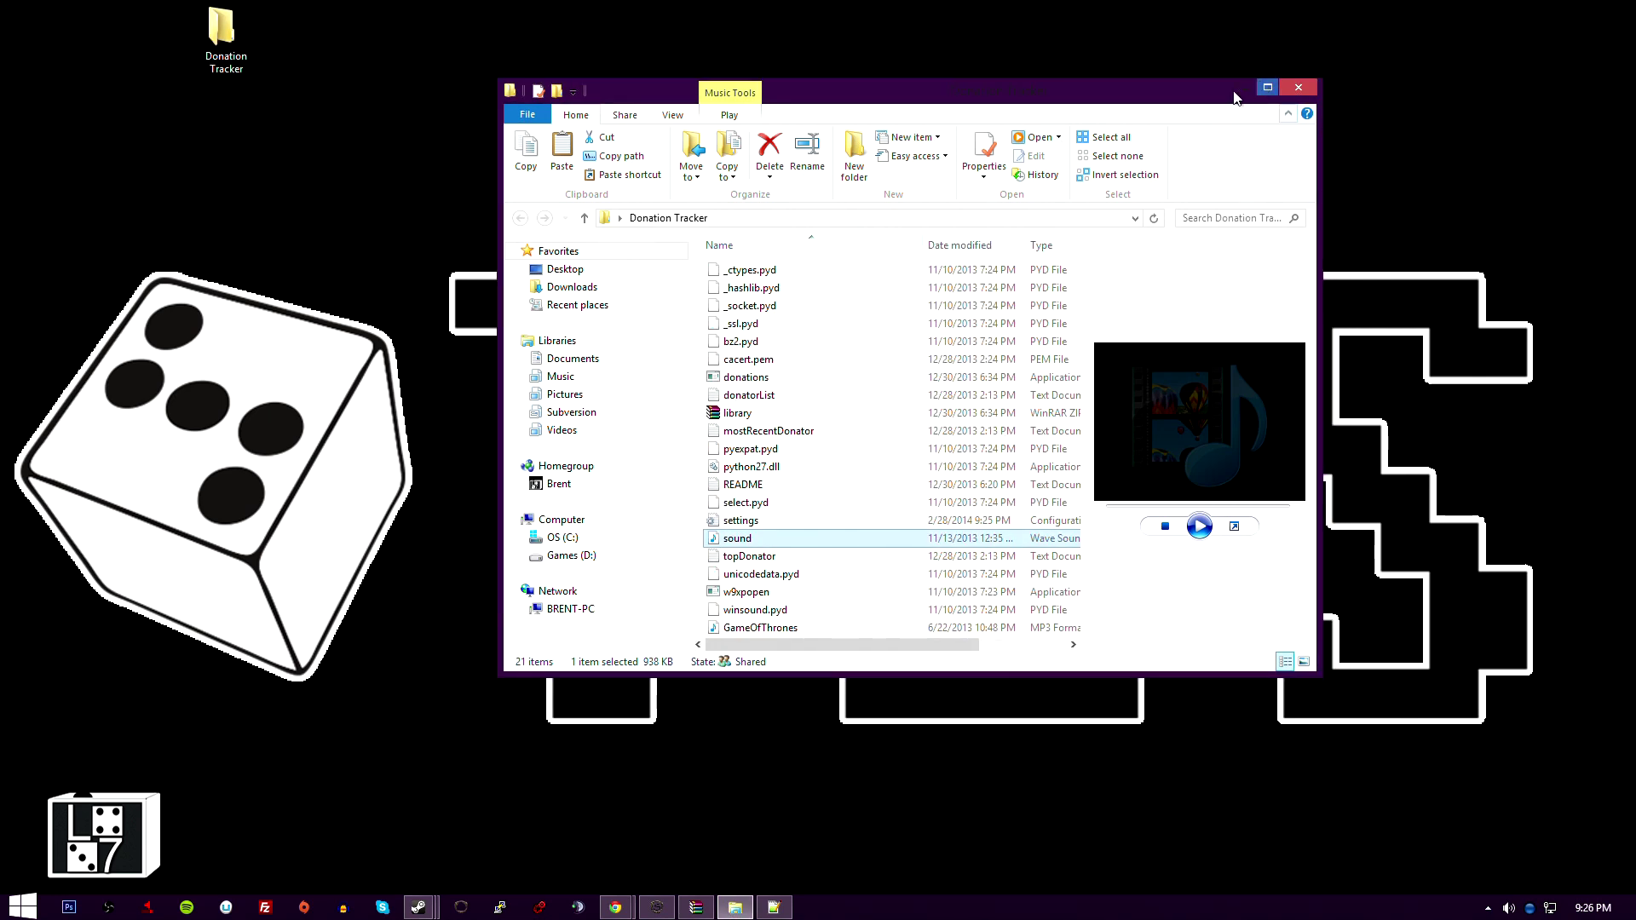
Step: Rename the copied GameOfThrones track to 'got'
left_click(808, 504)
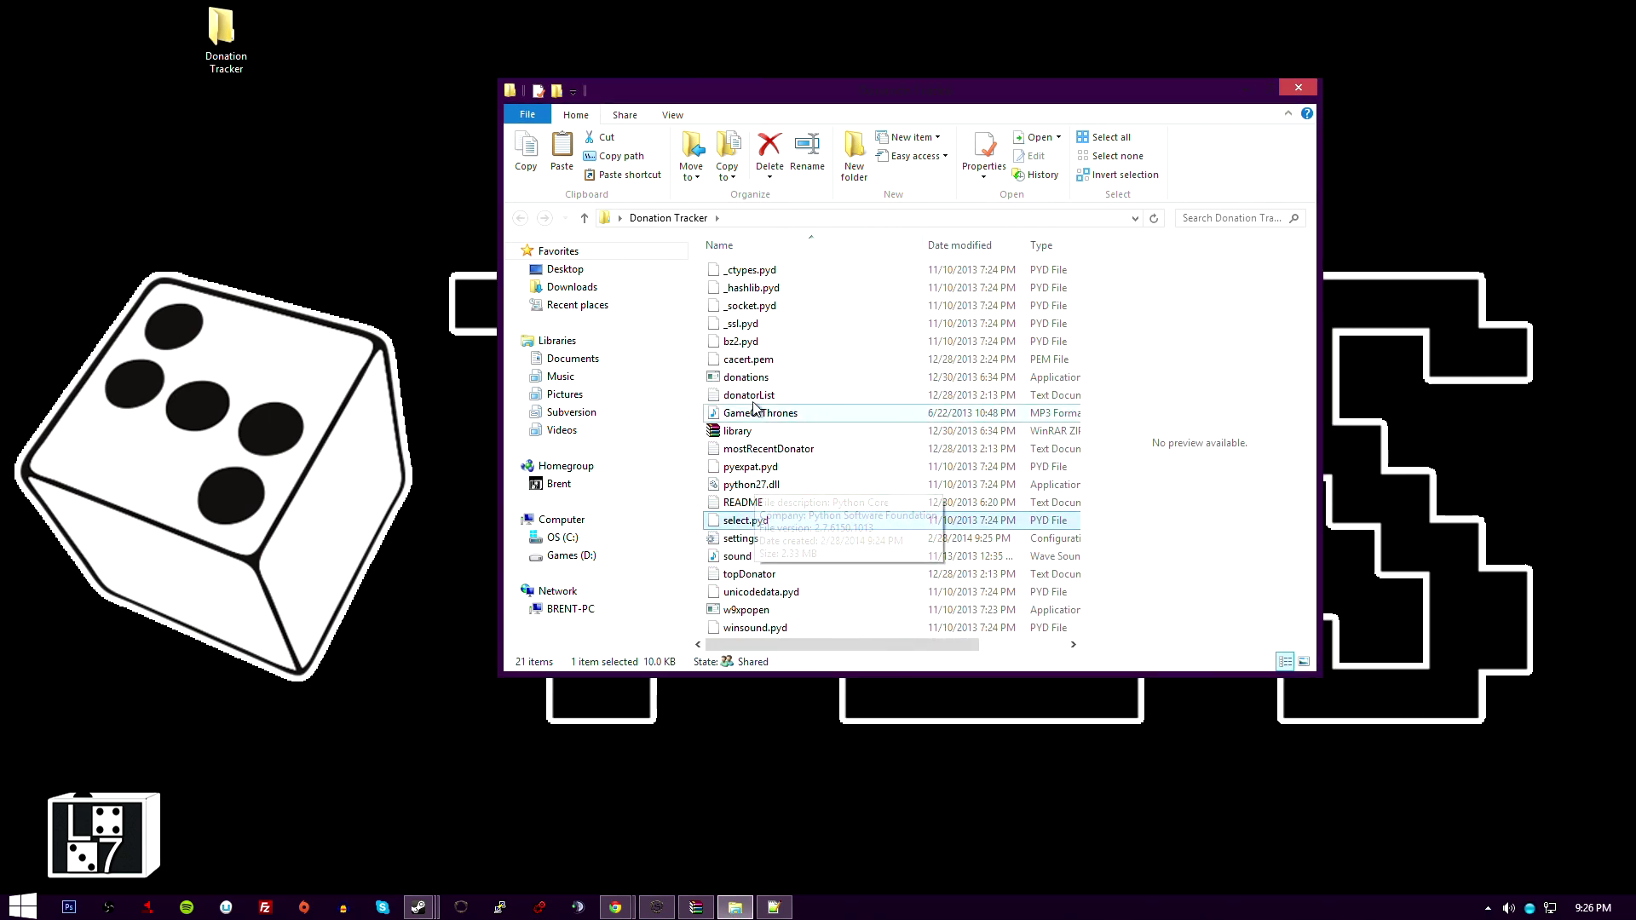
right_click(755, 413)
left_click(805, 750)
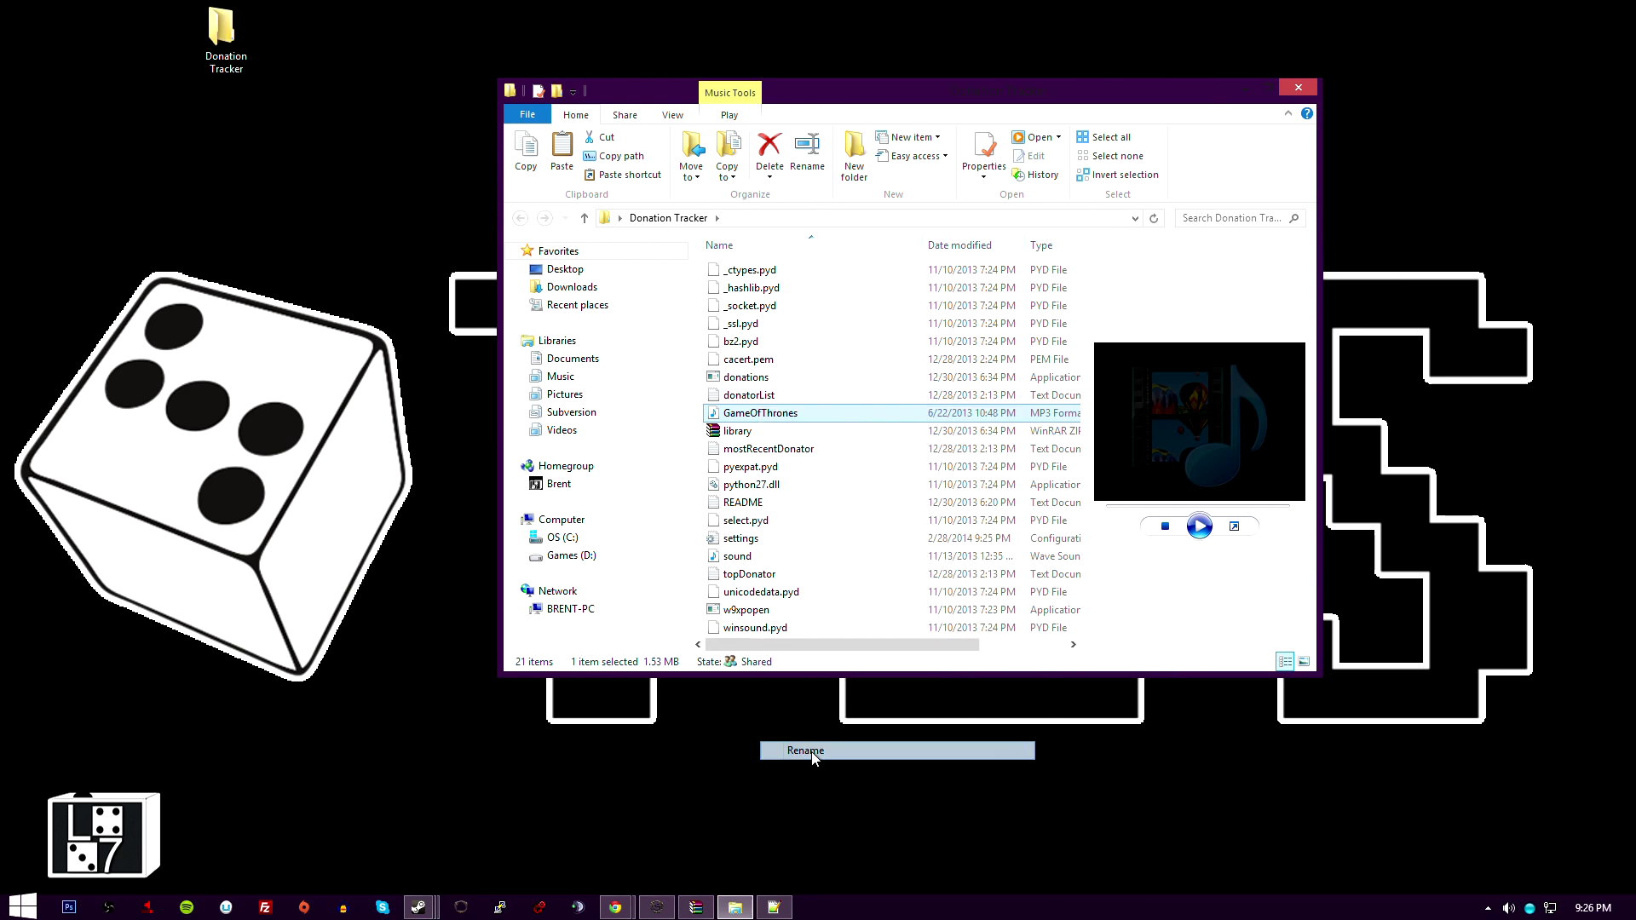
type("got")
key("Return")
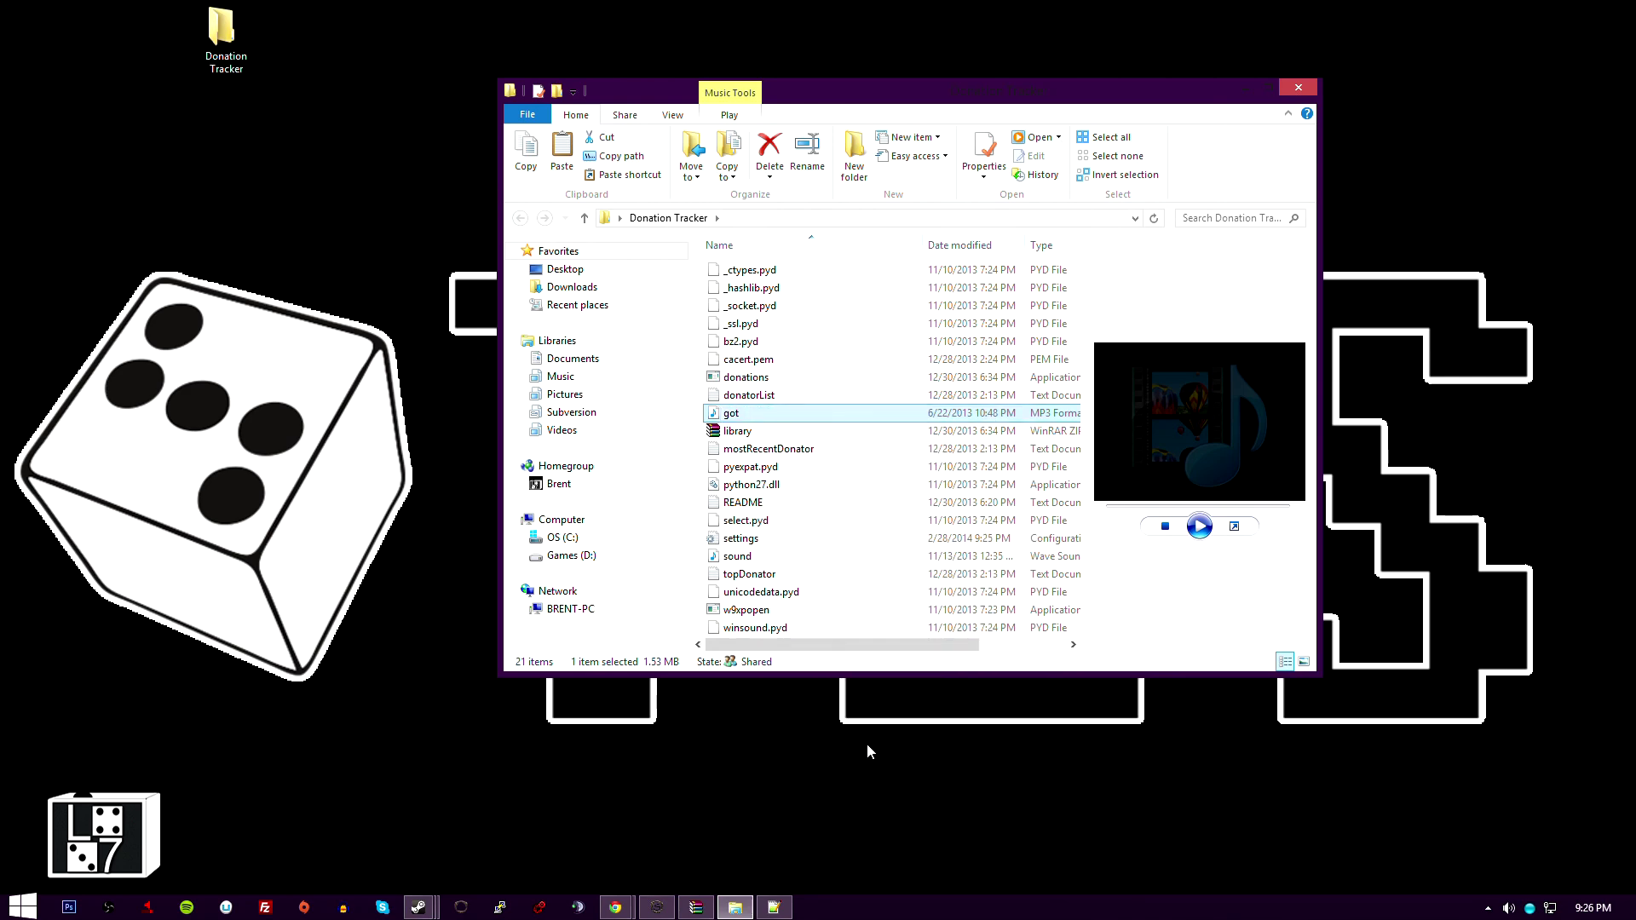
Step: Erase the wav extension from DonationWAV's got.wav and move to the TopDonationWAV line
left_click(773, 907)
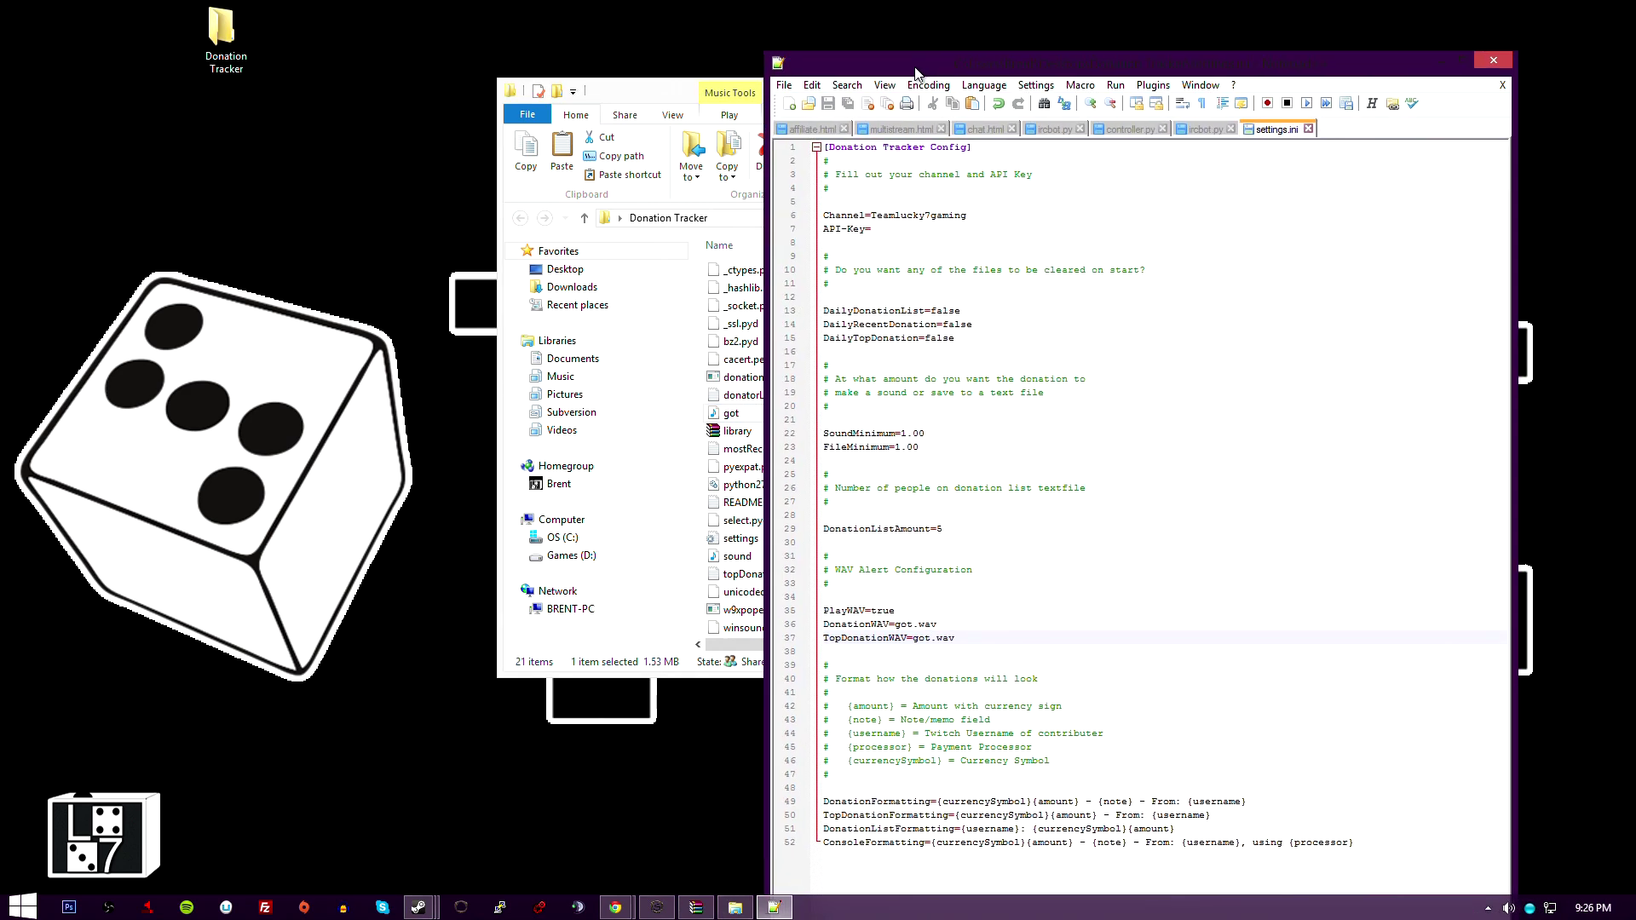
left_click(920, 617)
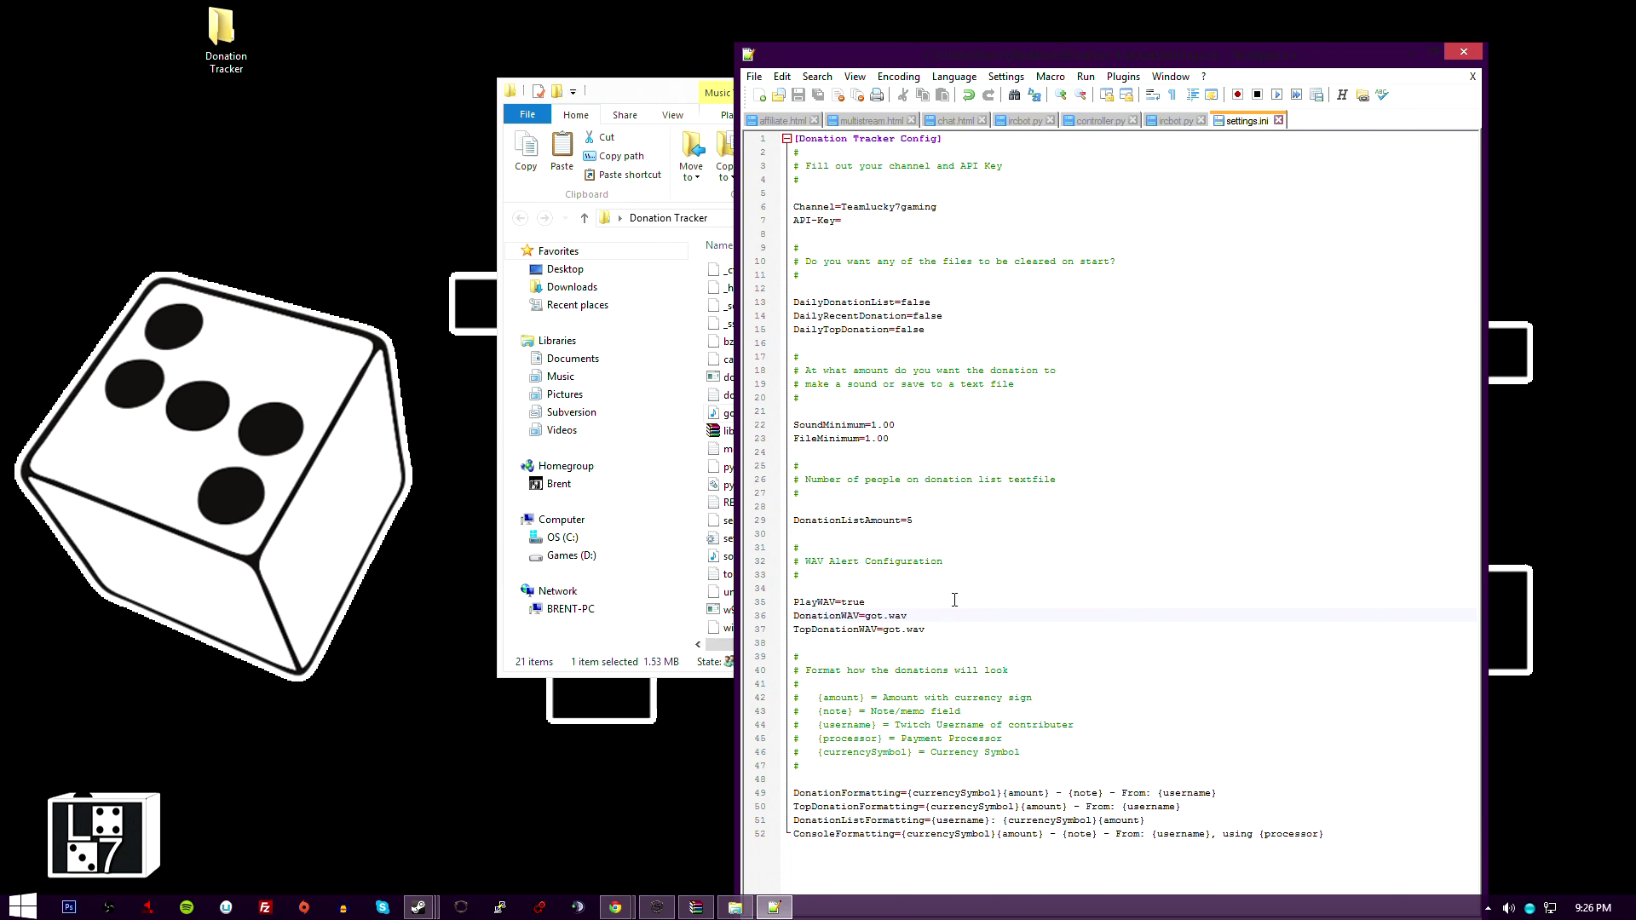
key("BackSpace")
key("BackSpace")
left_click(938, 629)
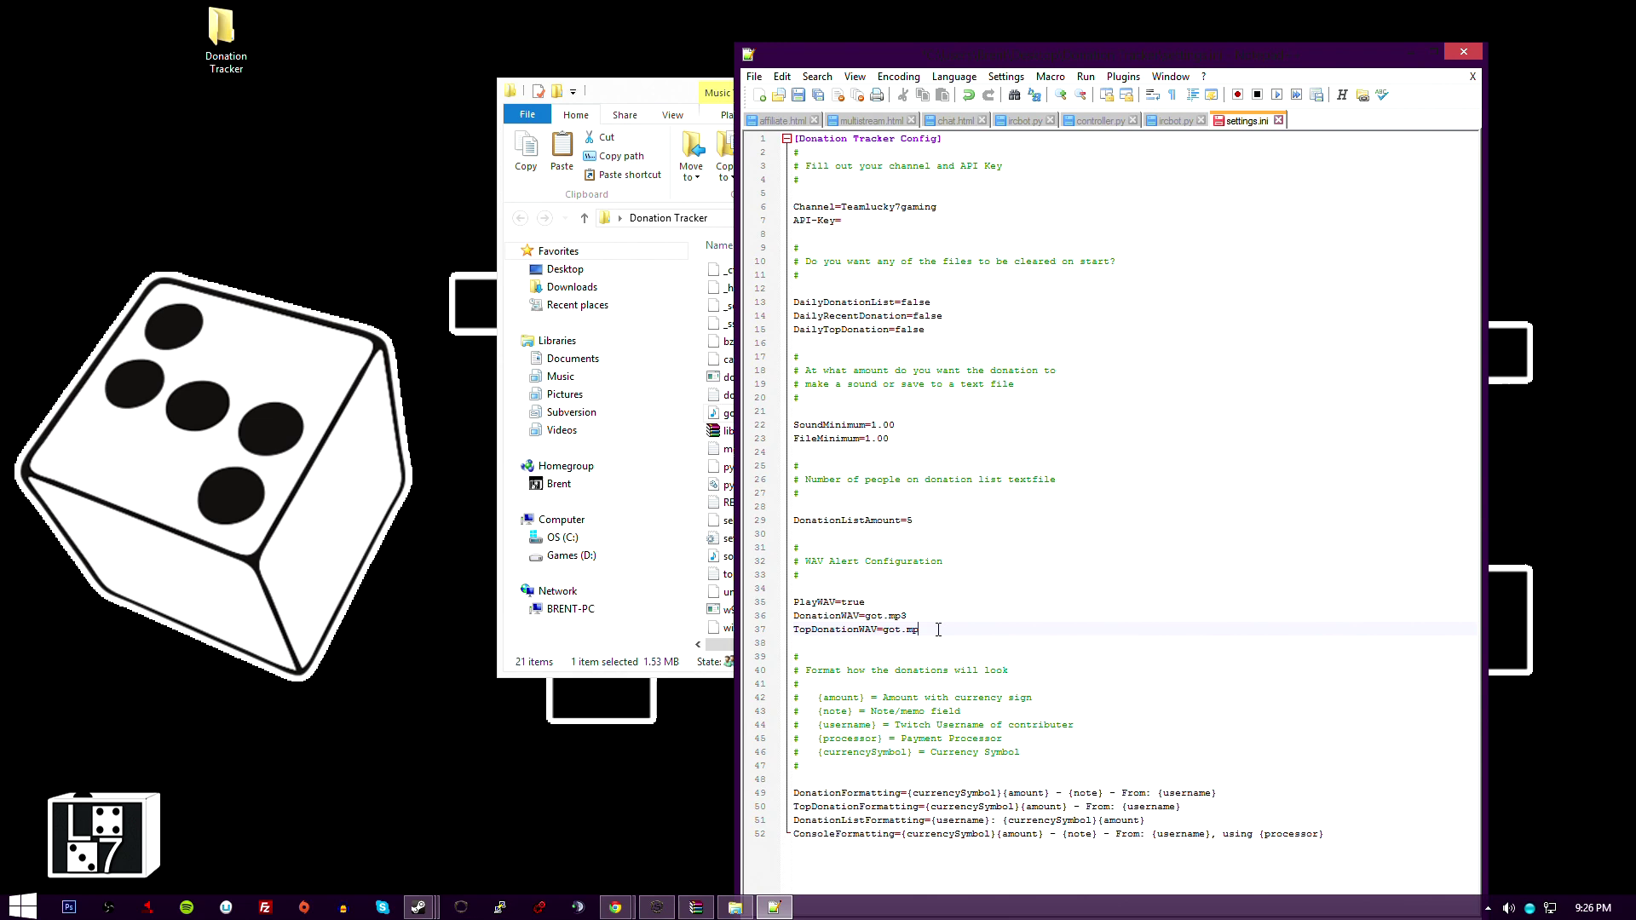